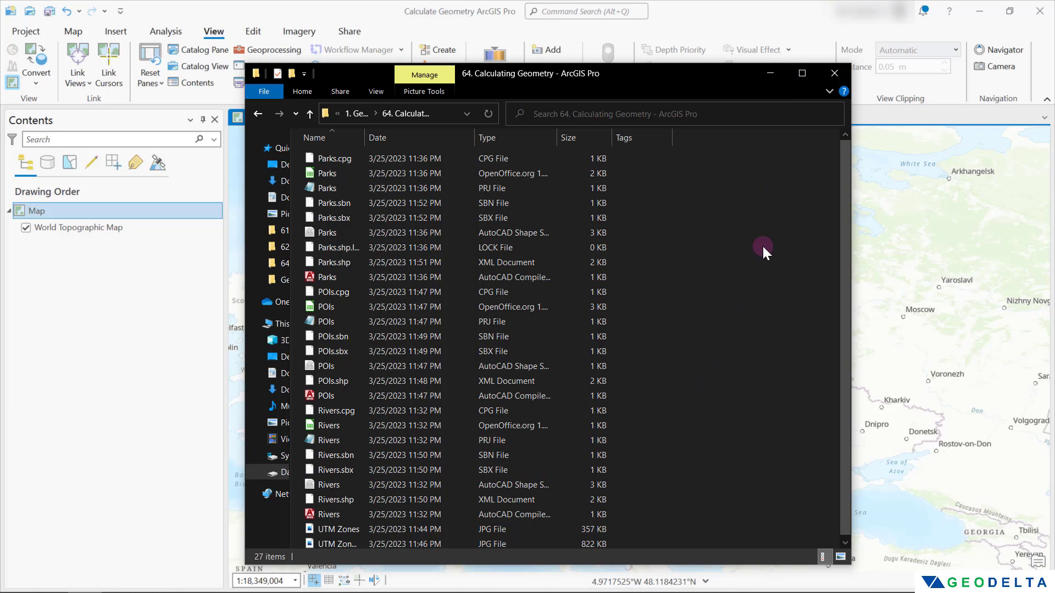
- Switch to ArcGIS Pro, show the Catalog pane and add a folder connection to "64. Calculating Geometry - ArcGIS Pro"
click(769, 80)
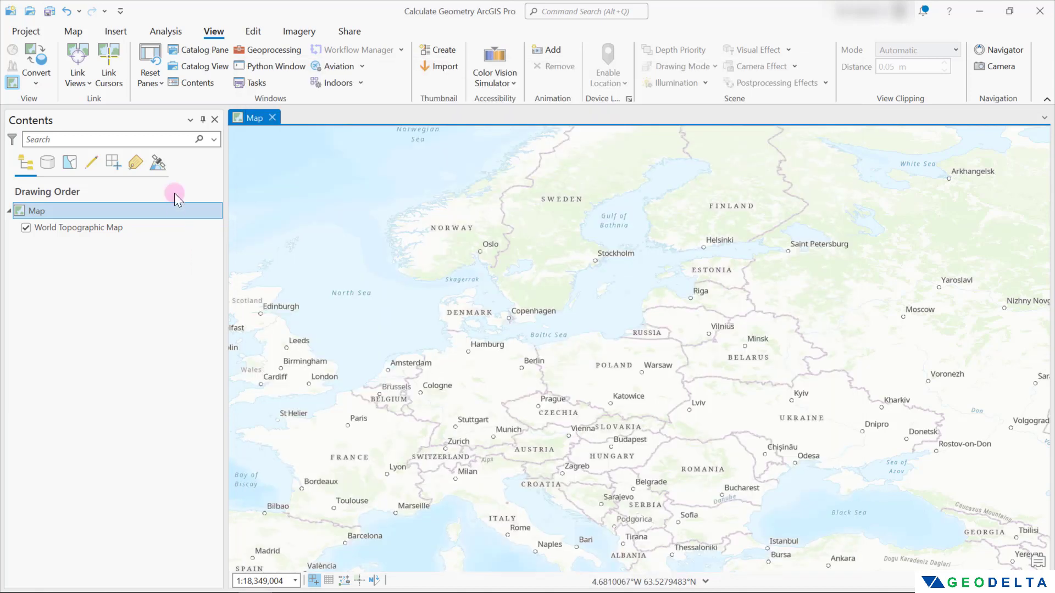
click(206, 51)
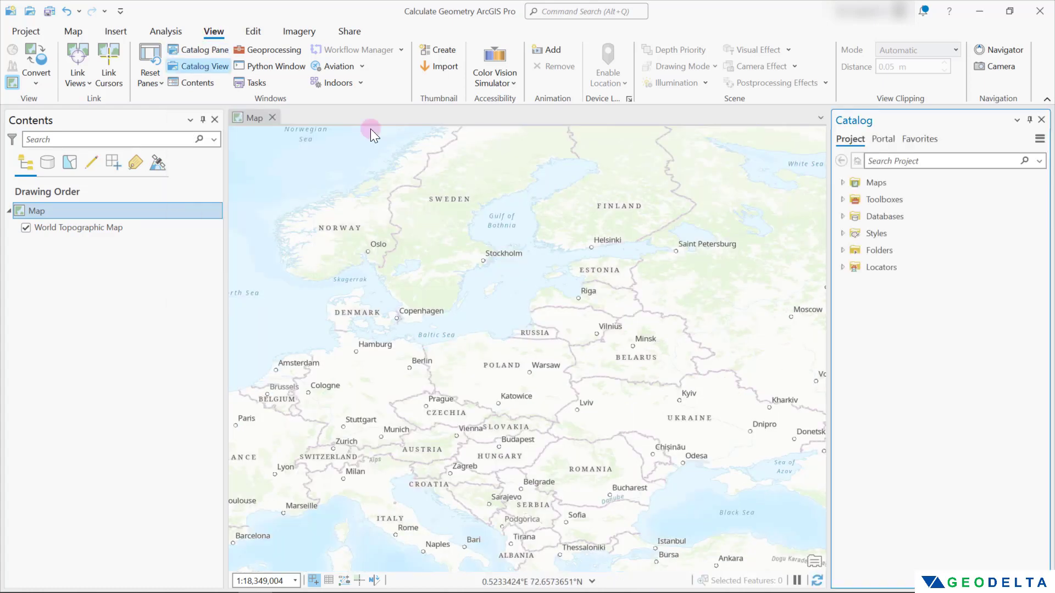
right_click(884, 252)
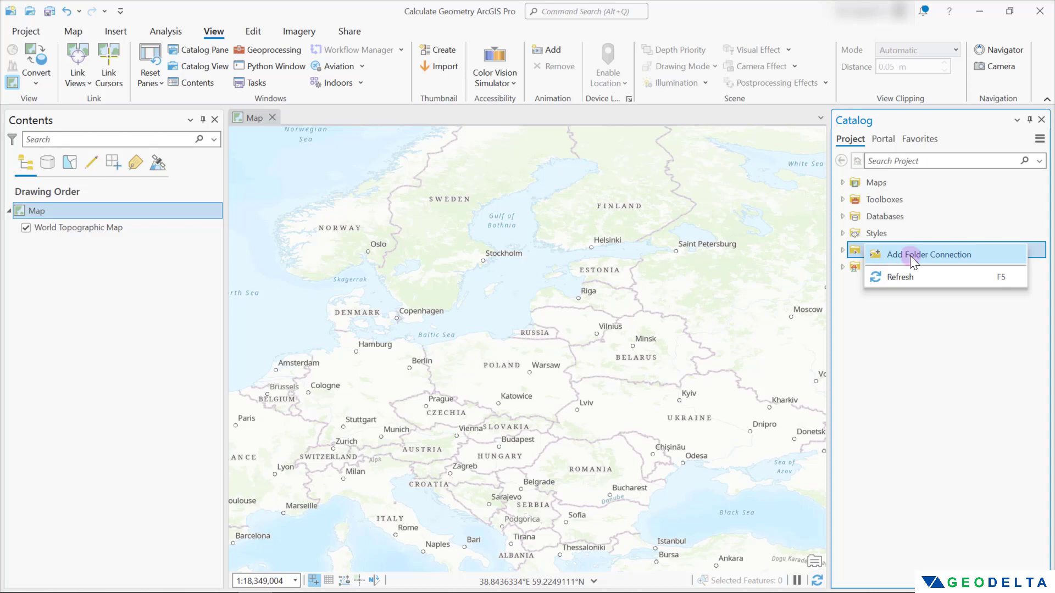
click(908, 252)
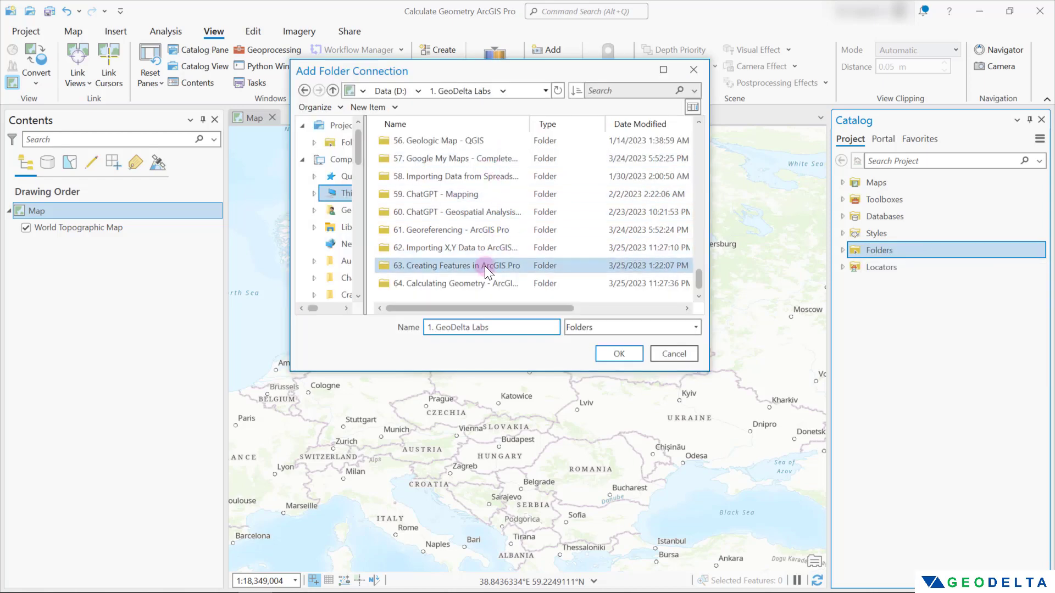
click(434, 283)
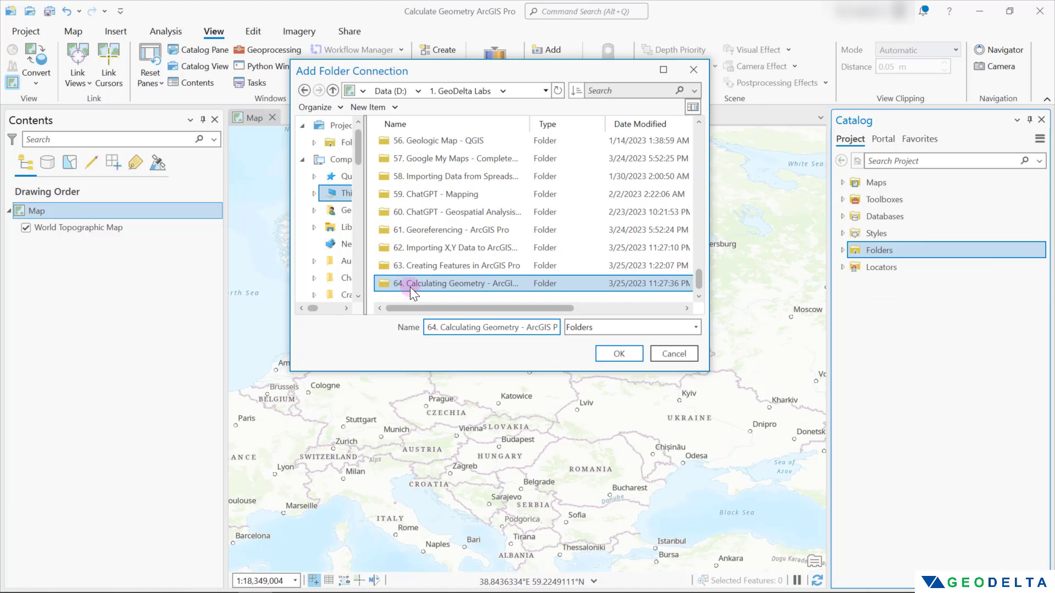
click(613, 355)
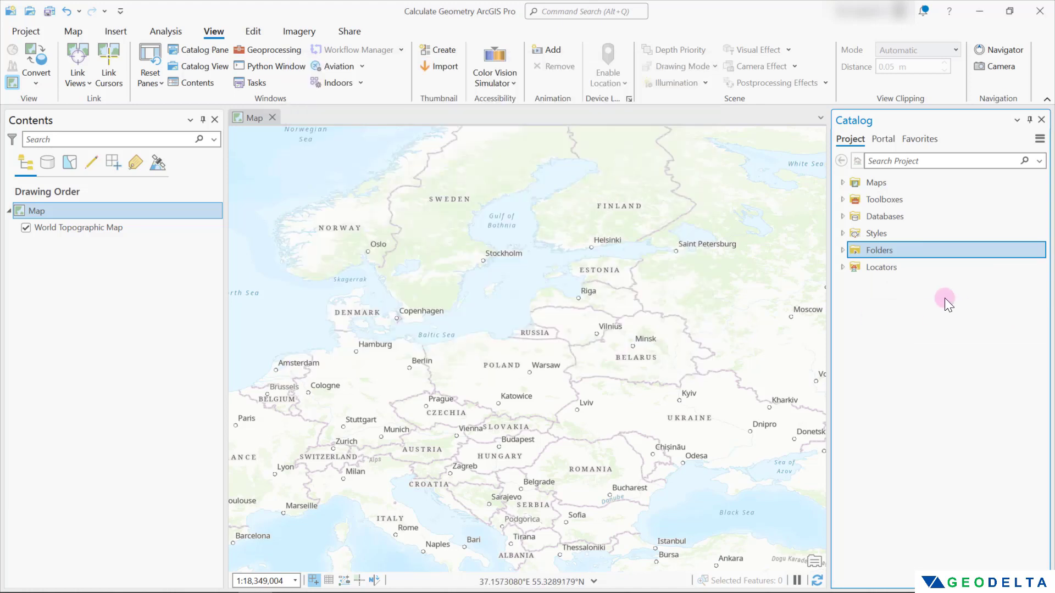
- Expand the connected "64. Calculating Geometry - ArcGIS Pro" folder and look through its Parks, POIs and Rivers shapefiles
double_click(853, 252)
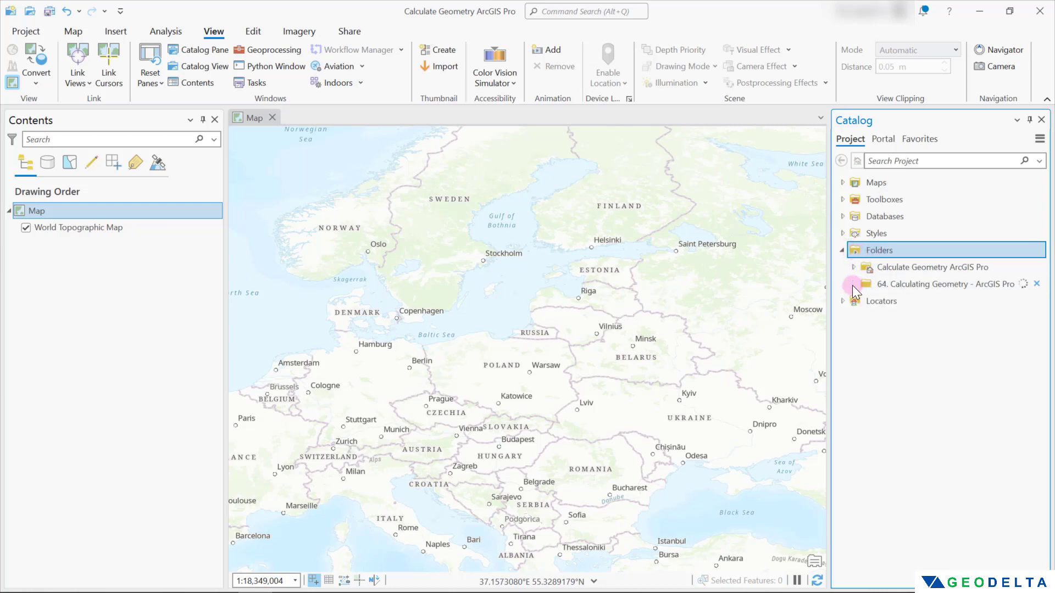
click(854, 286)
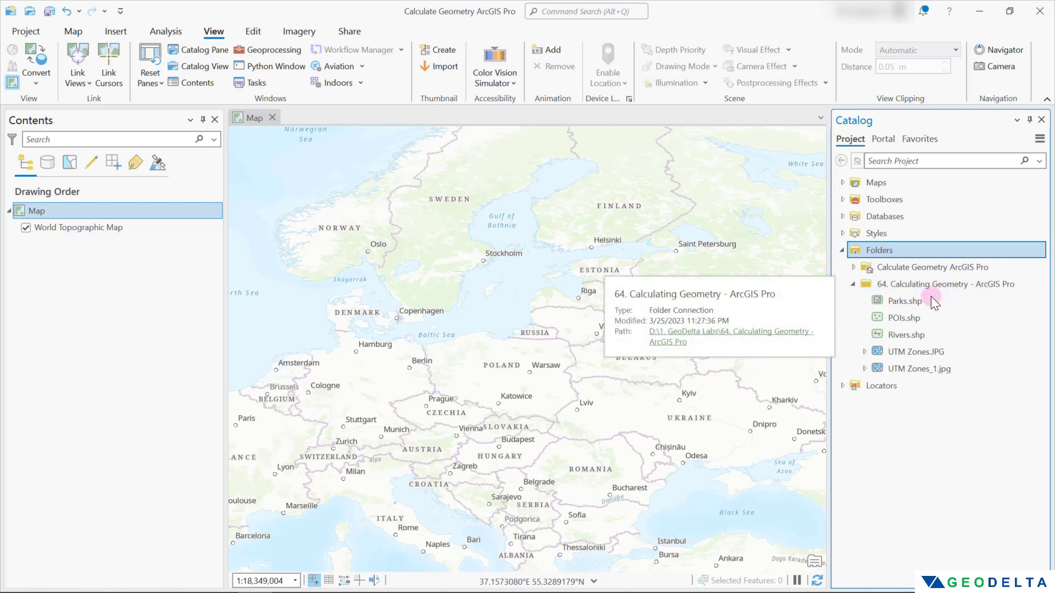
click(904, 302)
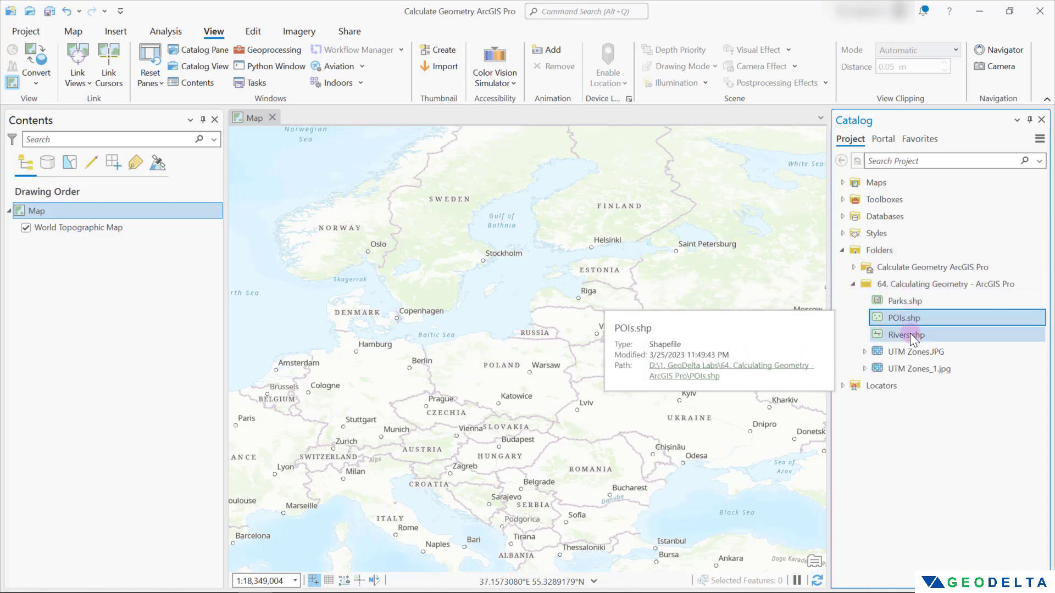
click(906, 319)
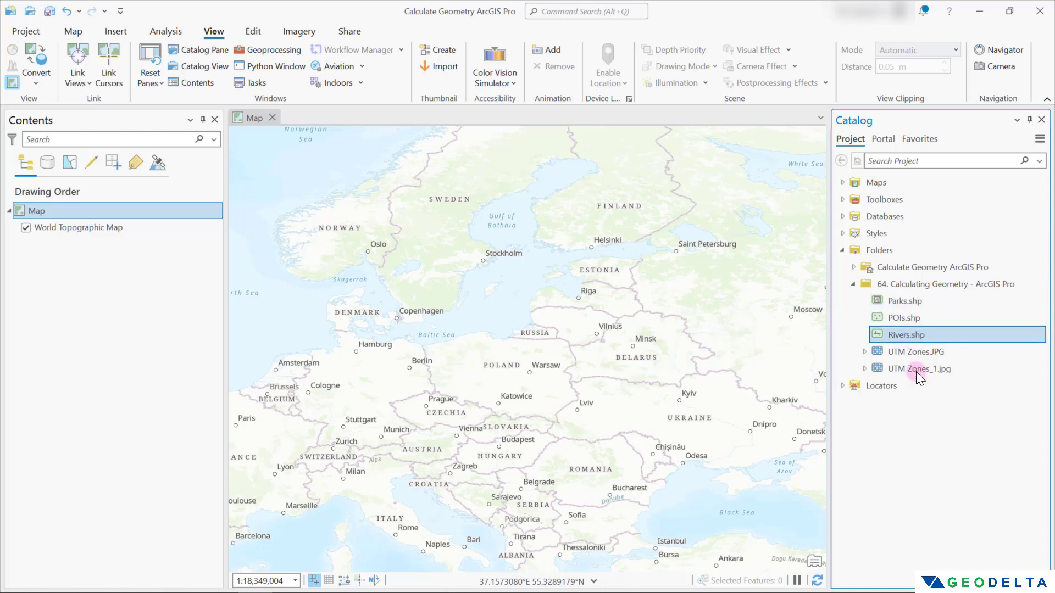
click(910, 439)
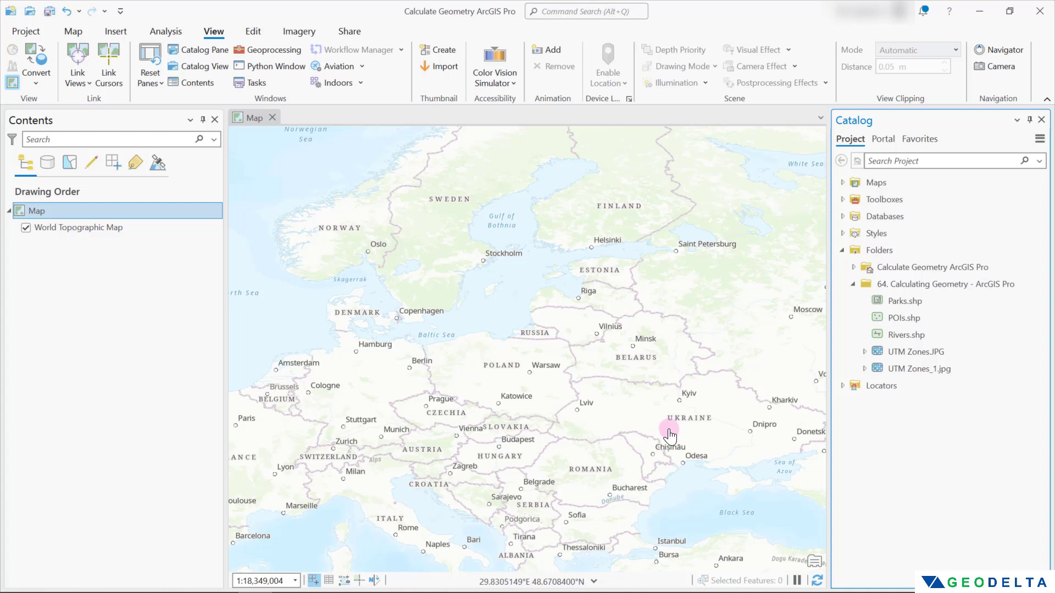
- Add POIs.shp from the connected folder to the map and inspect where its points lie
click(903, 319)
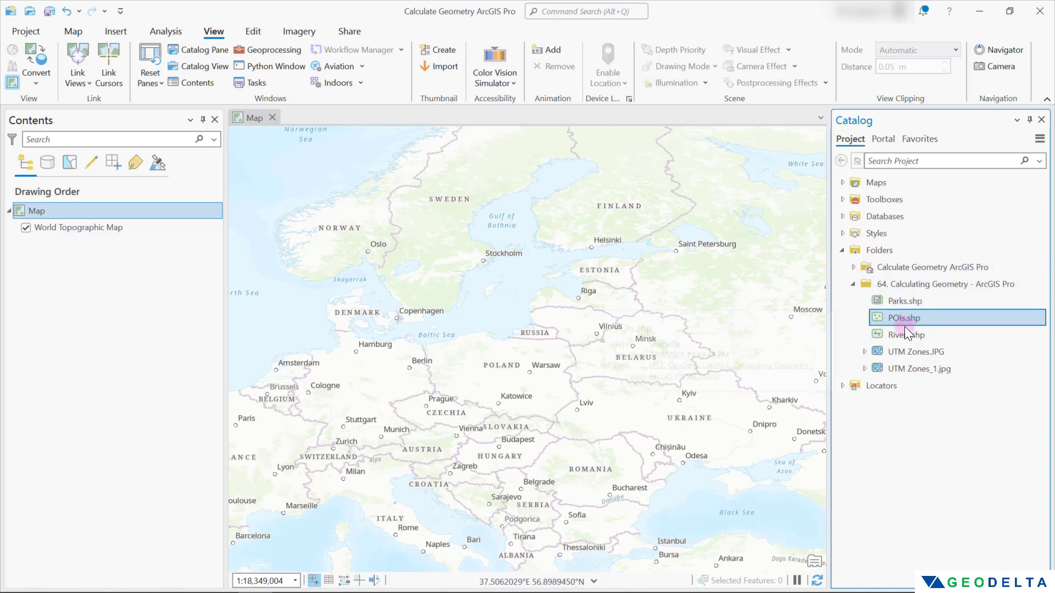
drag(914, 324, 529, 292)
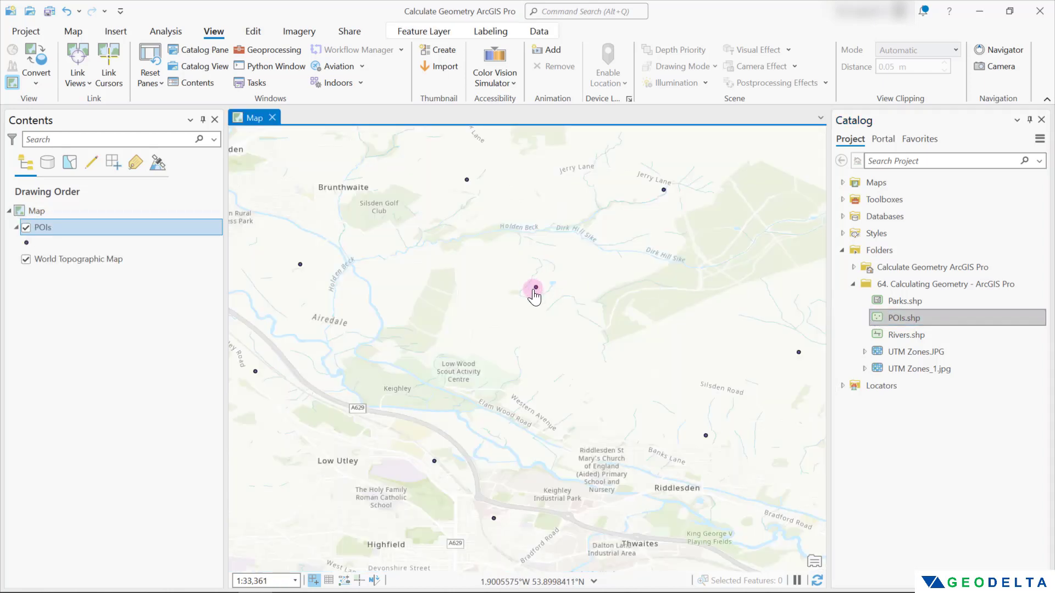
scroll(552, 322, down, 10)
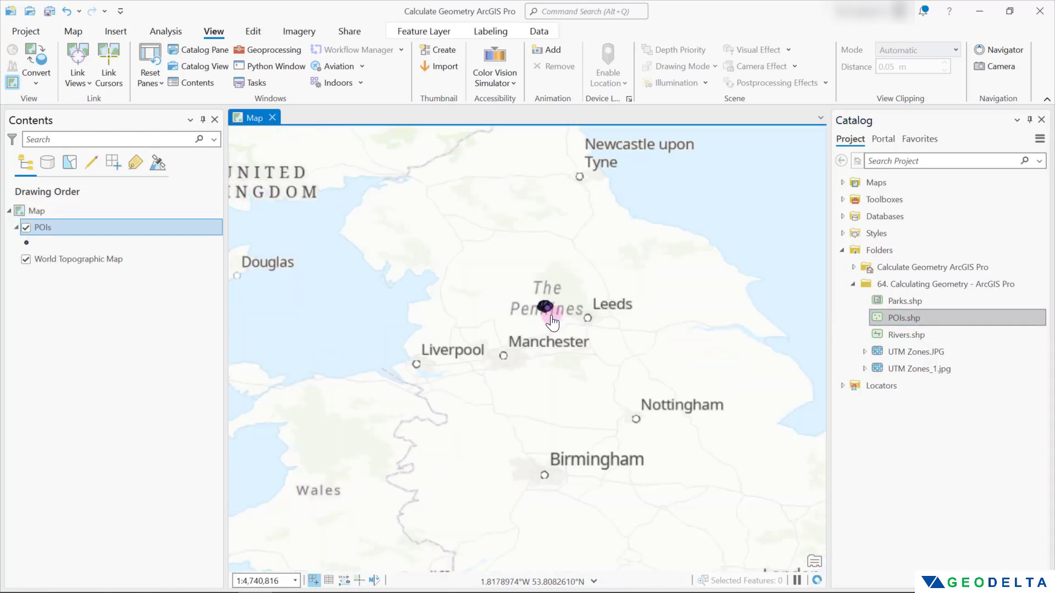
scroll(552, 322, up, 10)
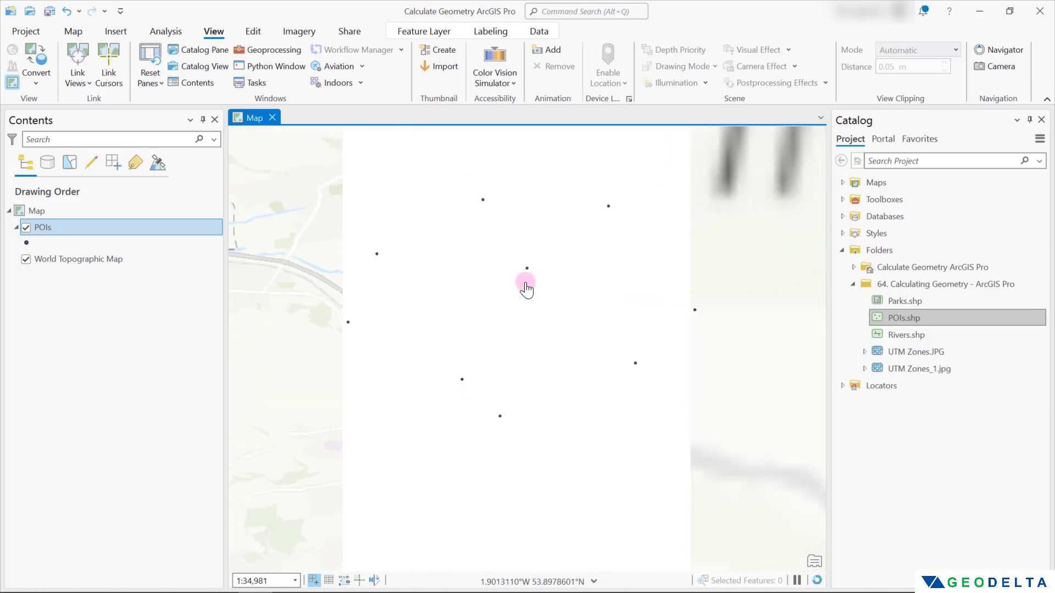
scroll(527, 299, down, 1)
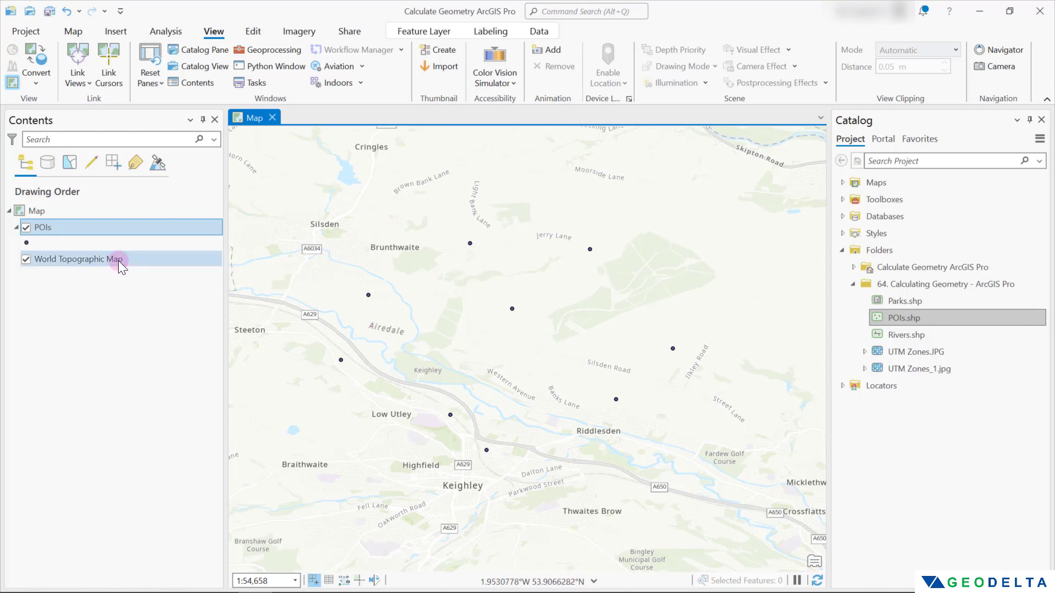
- Check the transparency setting of the World Topographic Map basemap layer
click(104, 259)
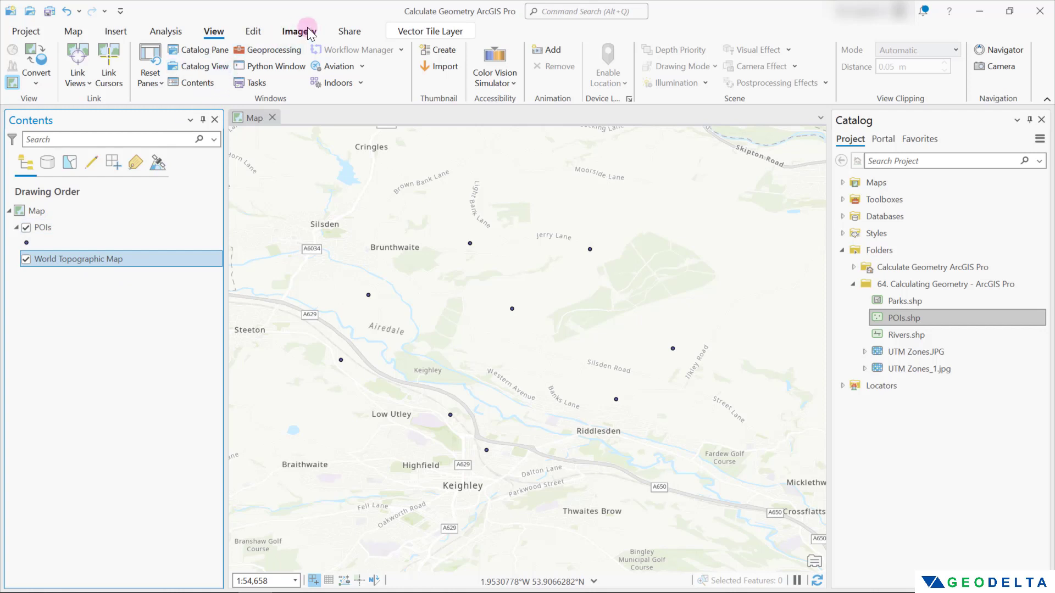
click(432, 33)
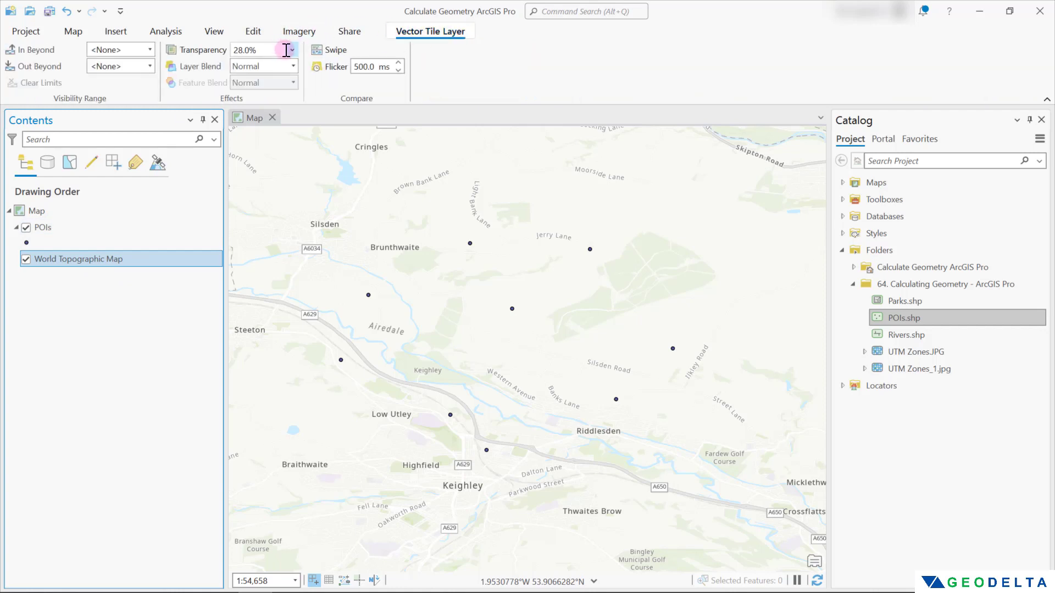
click(292, 50)
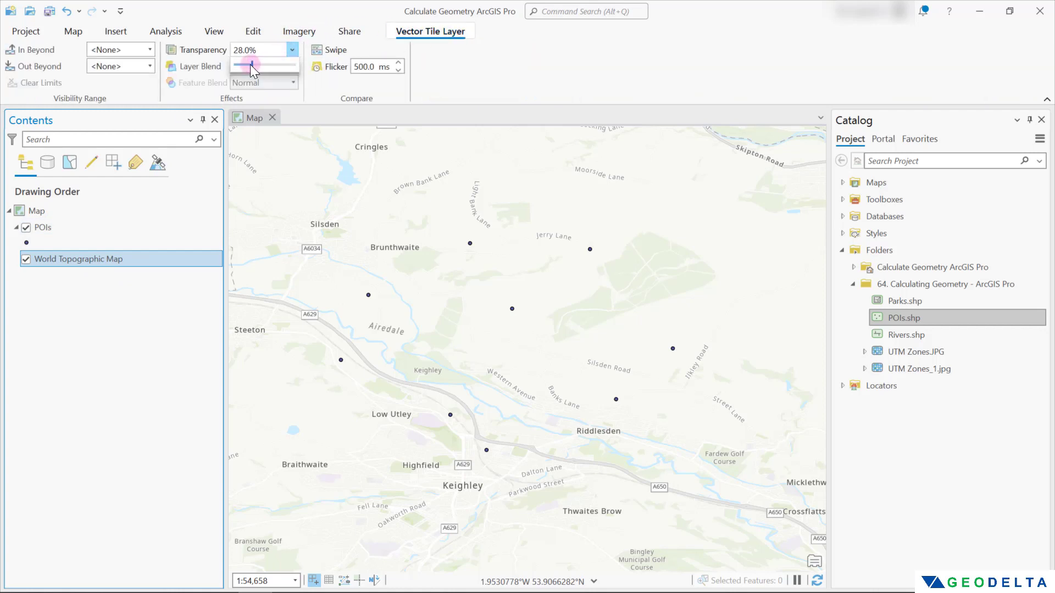
- Change the POIs layer's point symbol to Circle 3 and close the symbology settings
click(27, 242)
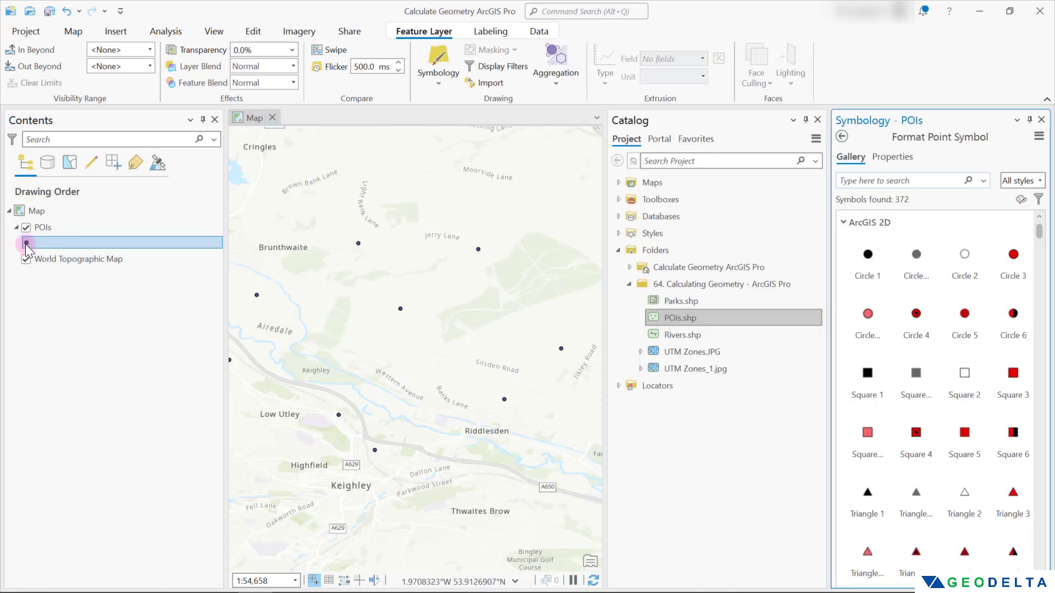
click(1010, 268)
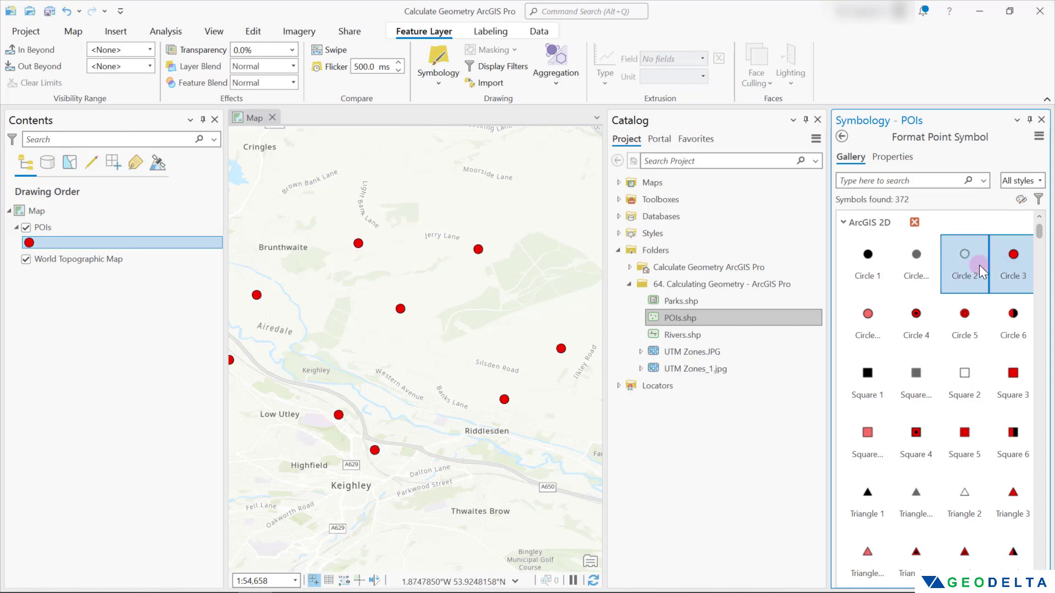
click(1020, 139)
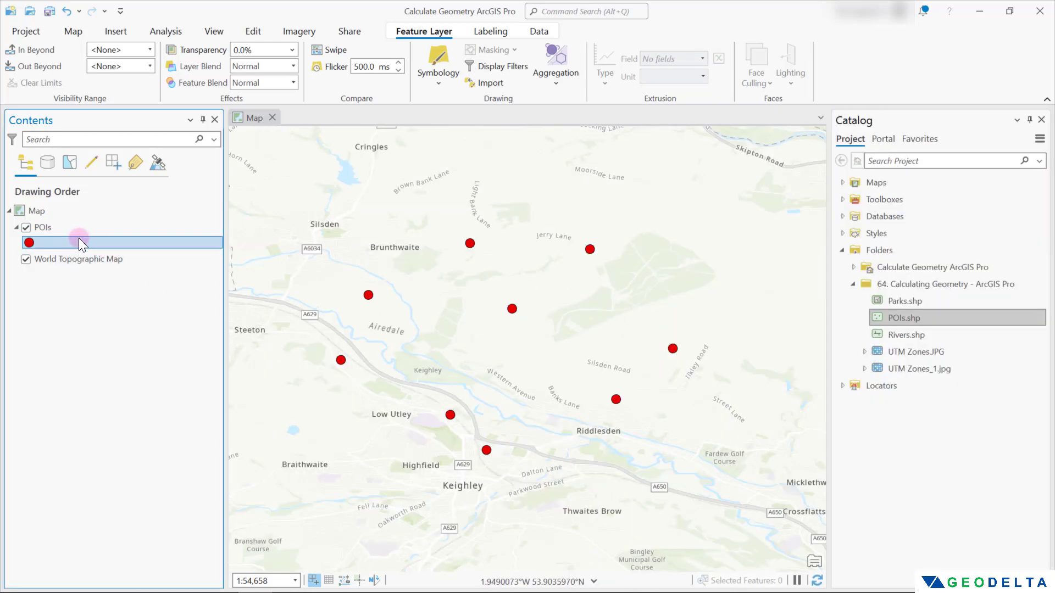
- Open the attribute table of the POIs layer
click(79, 228)
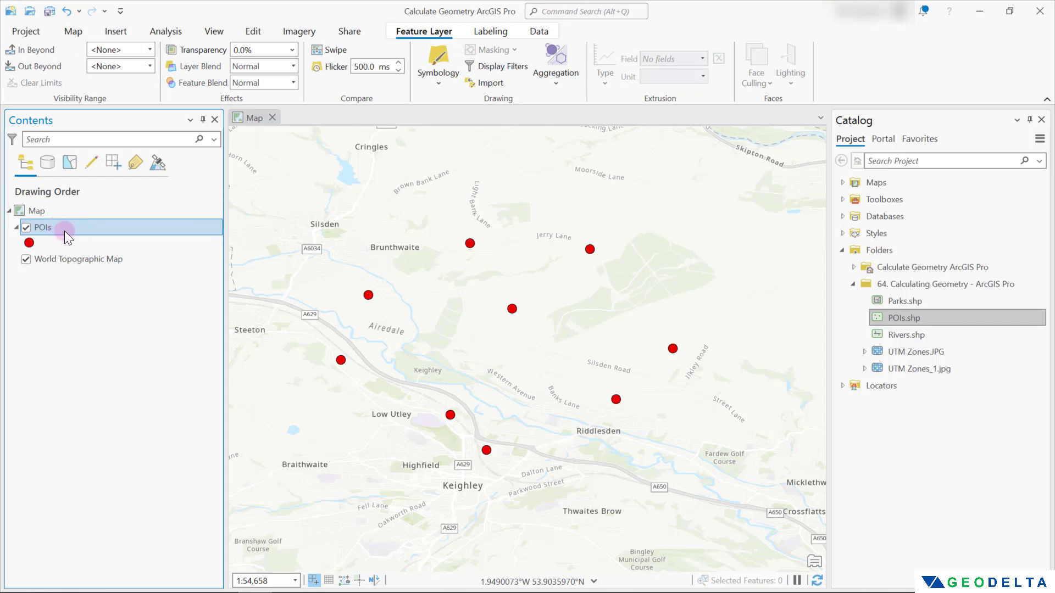
right_click(62, 230)
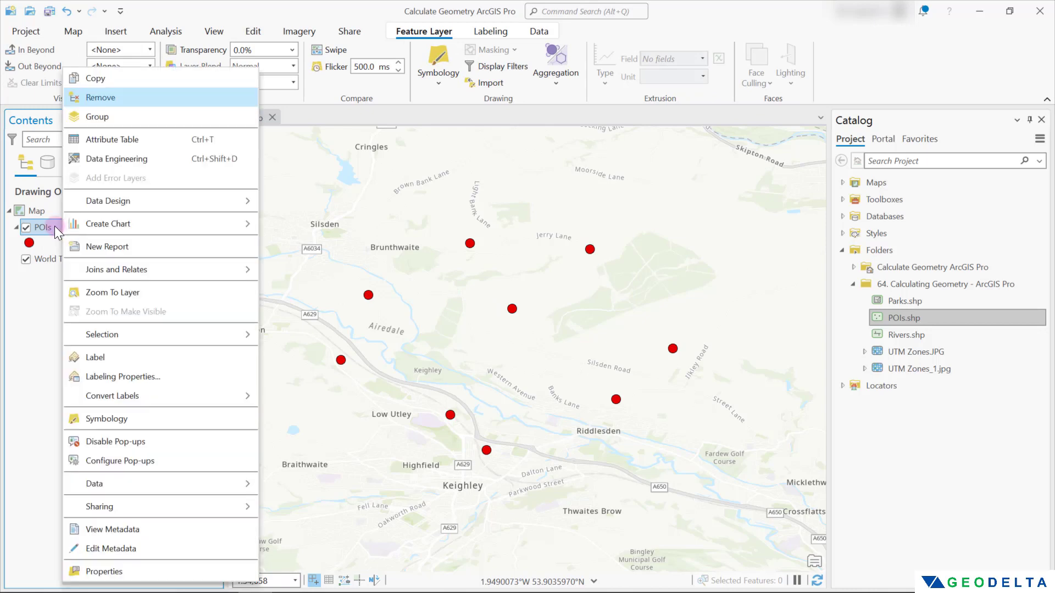
click(139, 140)
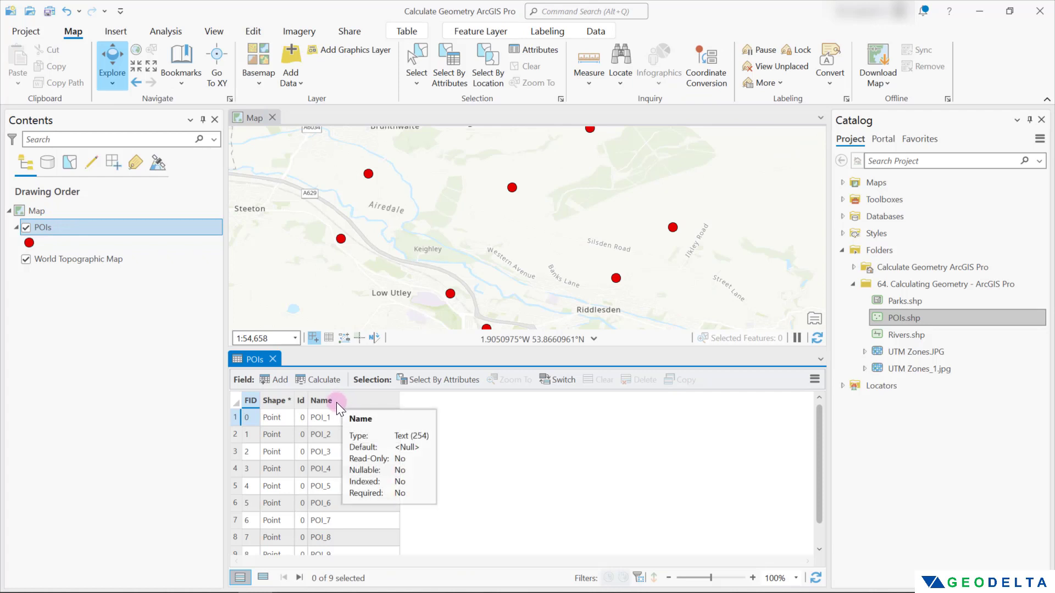
- Examine the Shape and Name fields and all POI records, enlarging the table area to fit every row
mouse_move(275, 401)
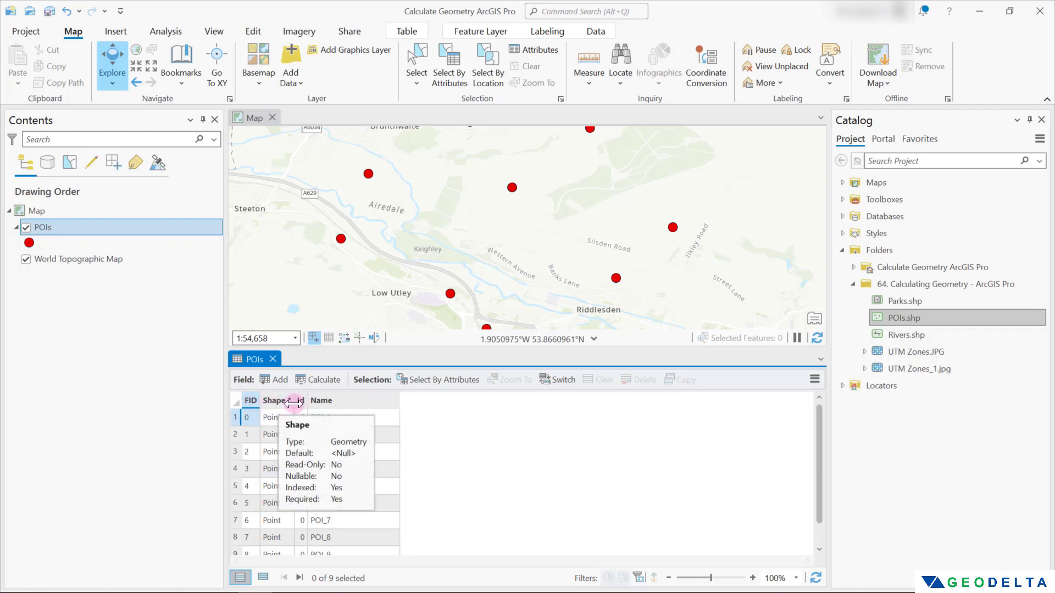
click(344, 400)
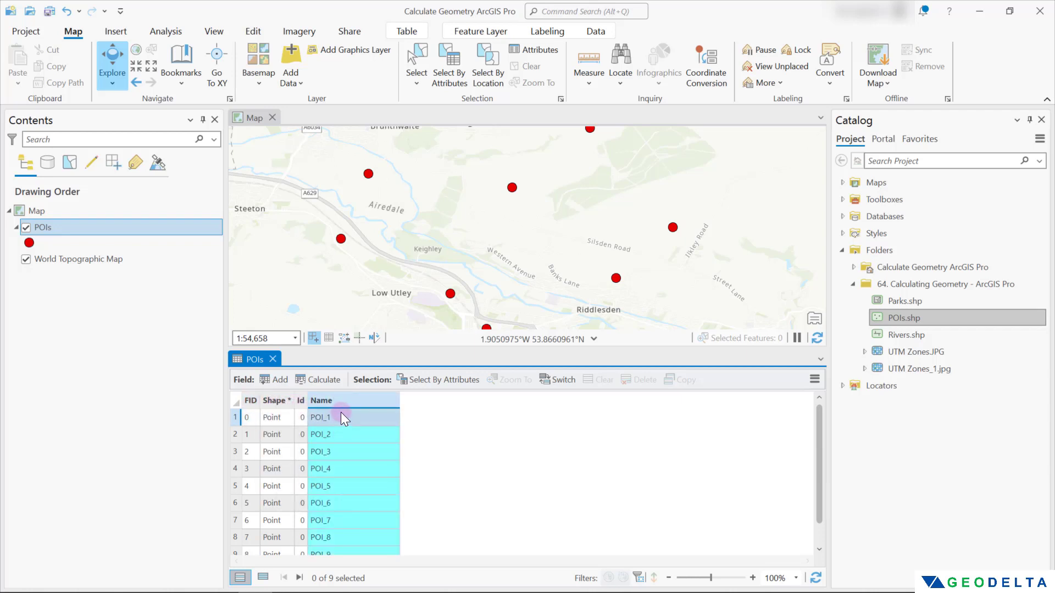
scroll(345, 418, down, 1)
scroll(351, 501, up, 1)
scroll(349, 416, down, 1)
scroll(348, 422, up, 1)
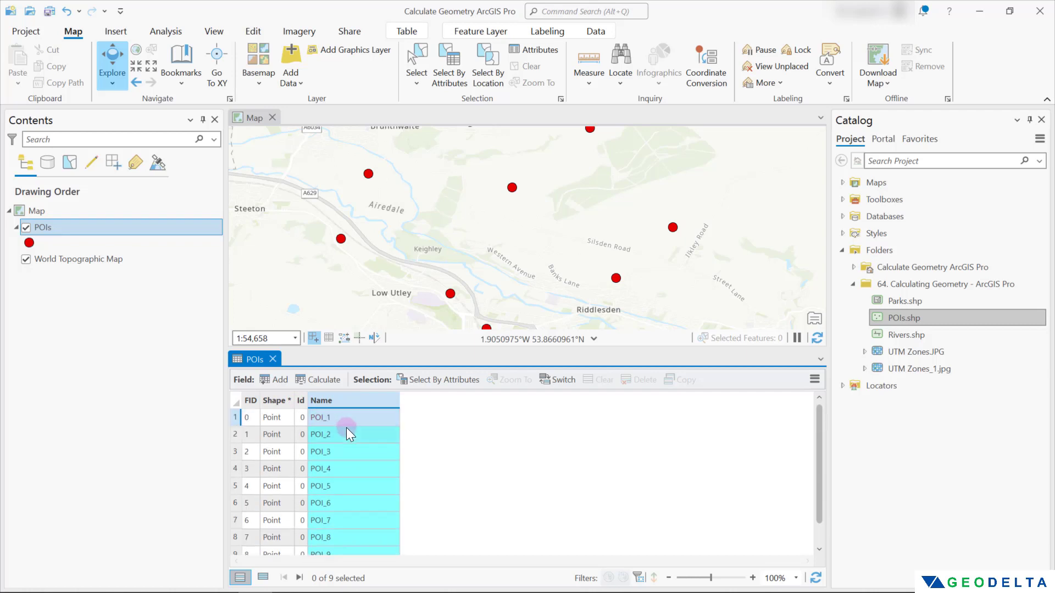
scroll(346, 431, down, 1)
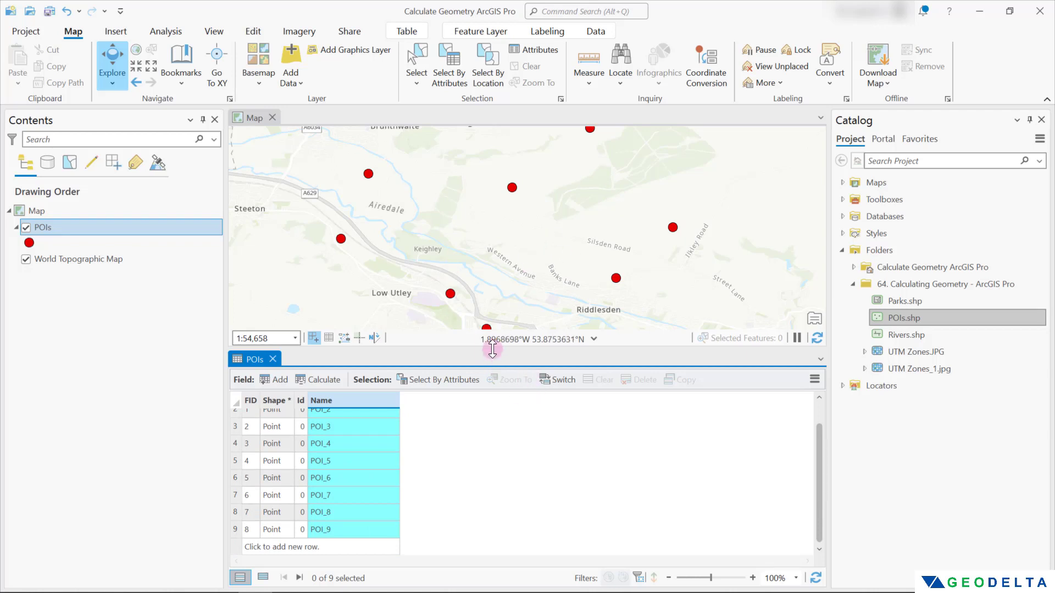
drag(492, 350, 490, 324)
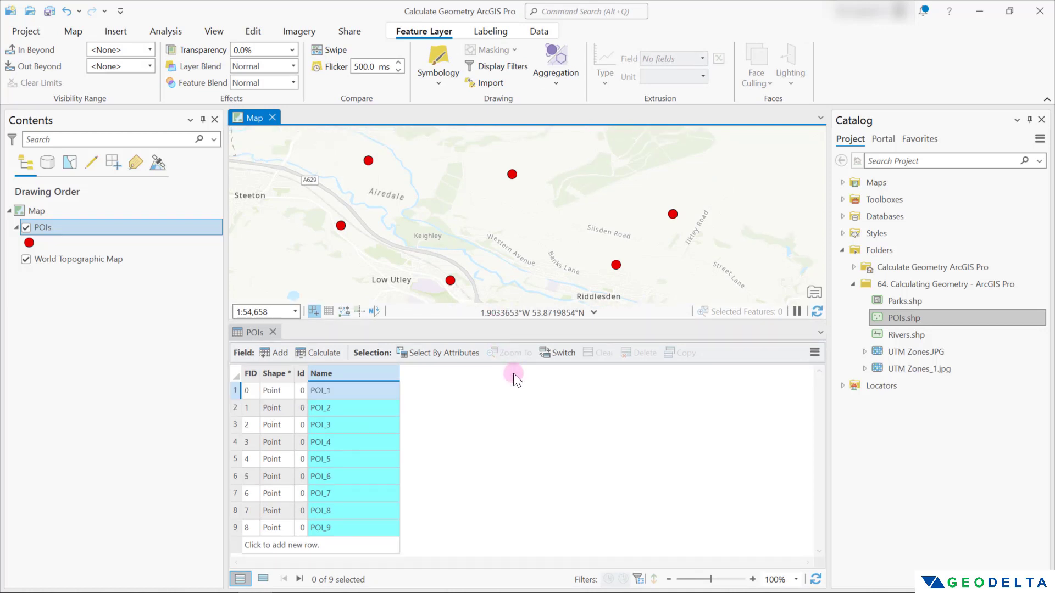
scroll(558, 230, down, 2)
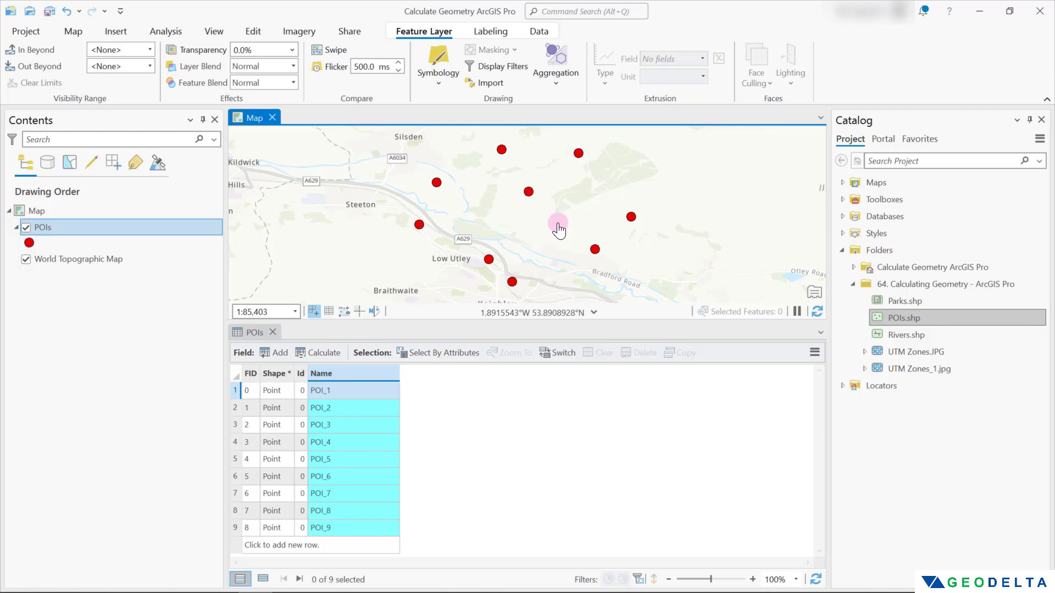
click(445, 411)
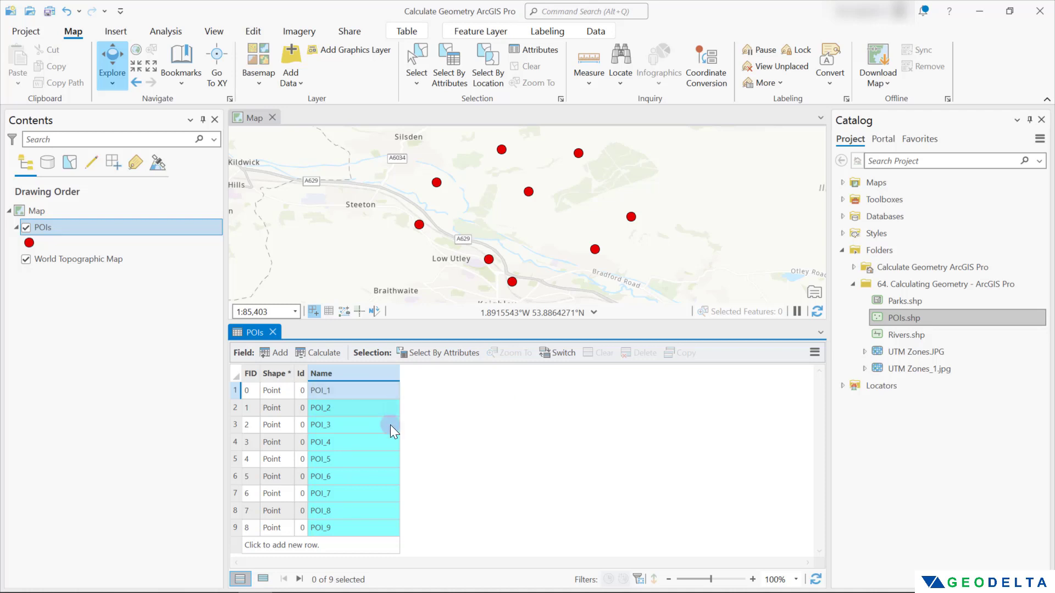
- Check the map's current XY coordinate system in its properties, close them and select the POIs layer
click(83, 212)
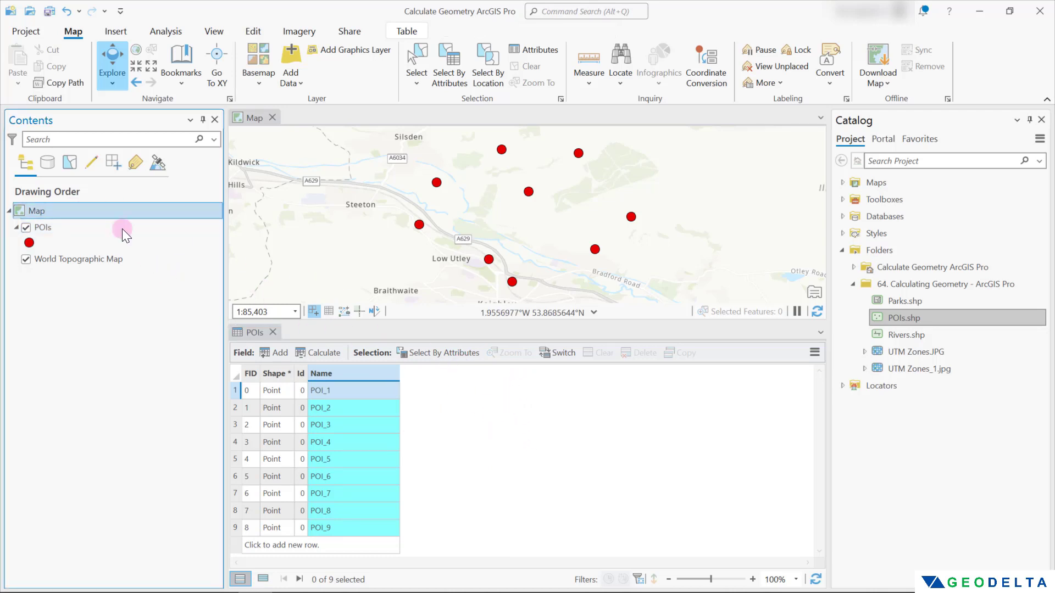
right_click(52, 213)
click(118, 558)
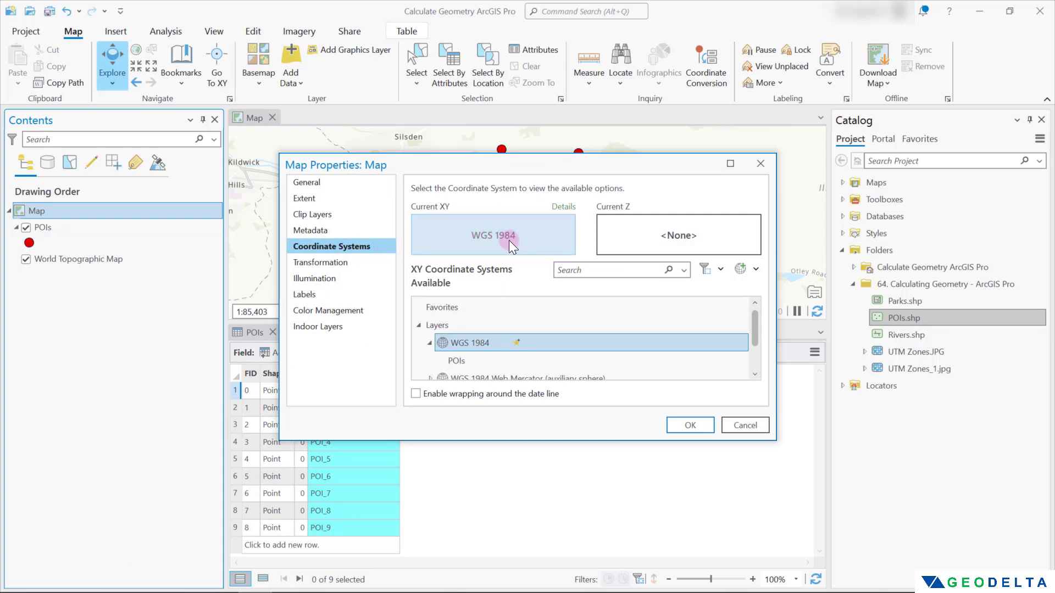
click(760, 164)
click(85, 224)
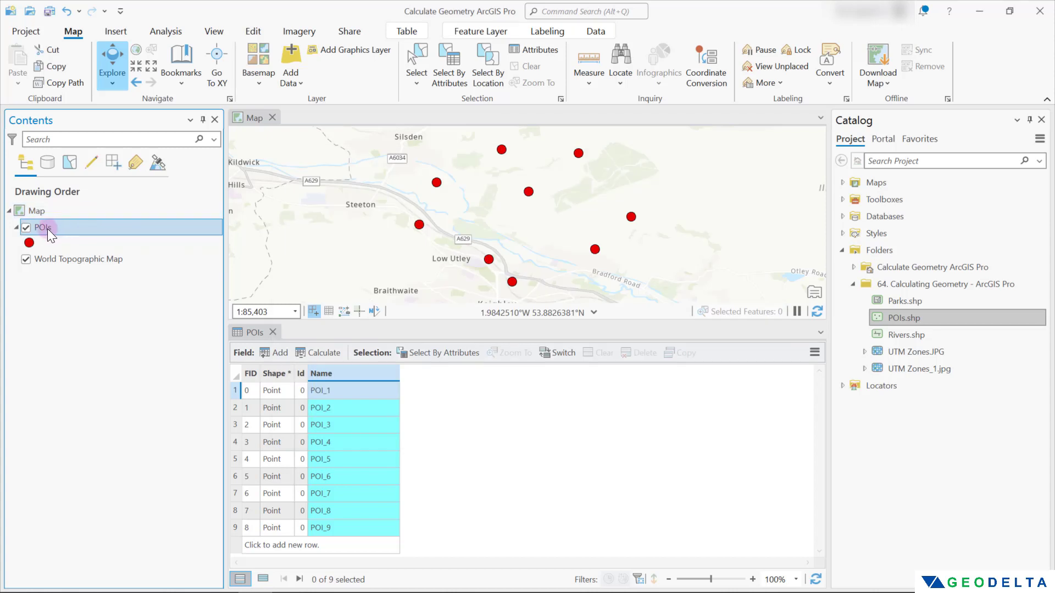
- Check the POIs layer's geographic coordinate system in its source properties, enlarging the dialog to read the spatial reference, and close it
right_click(72, 229)
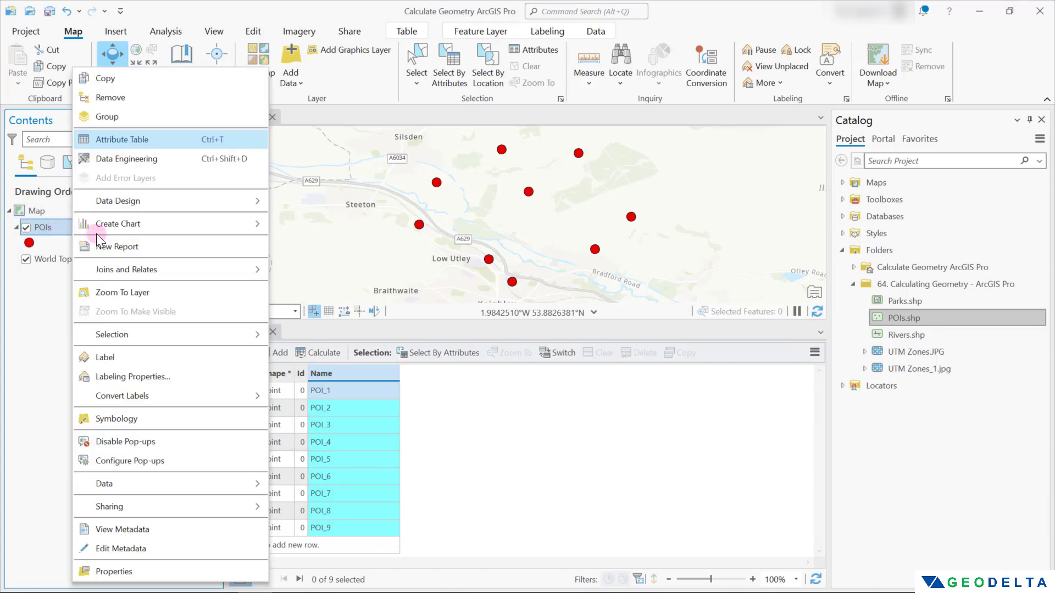
click(122, 571)
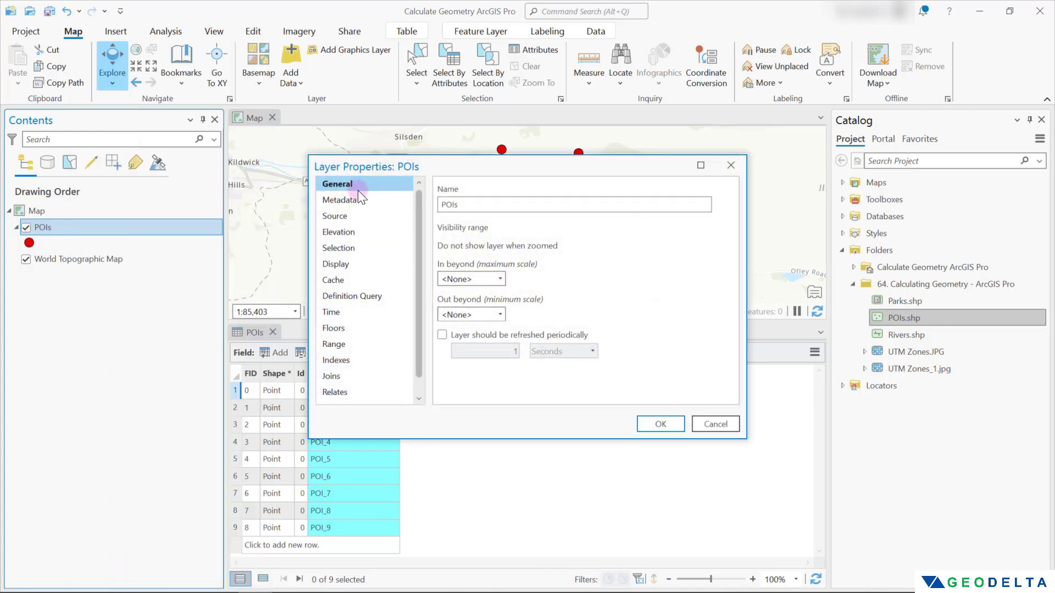
click(346, 218)
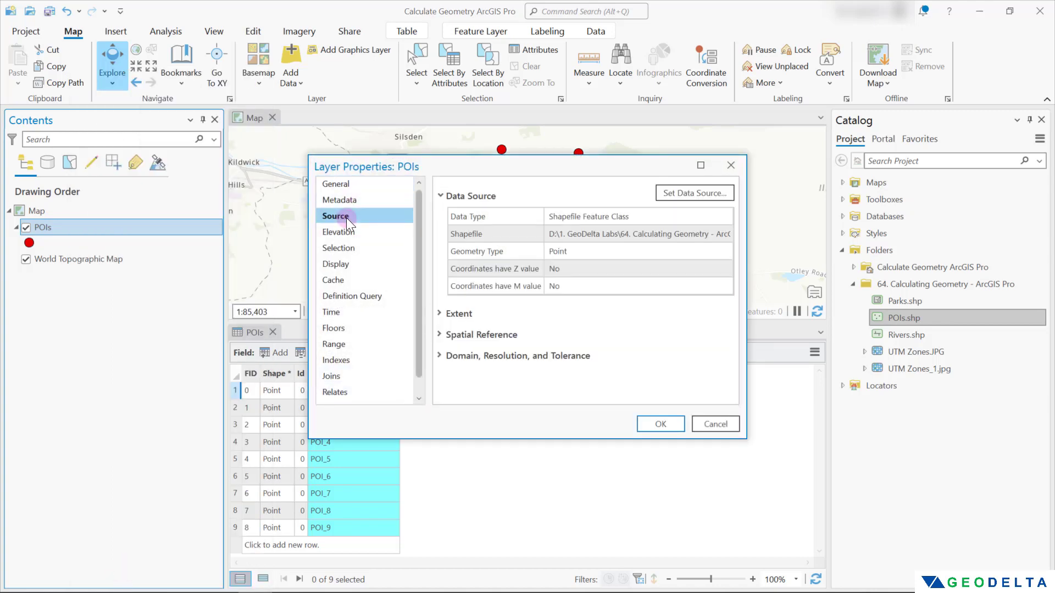
click(439, 335)
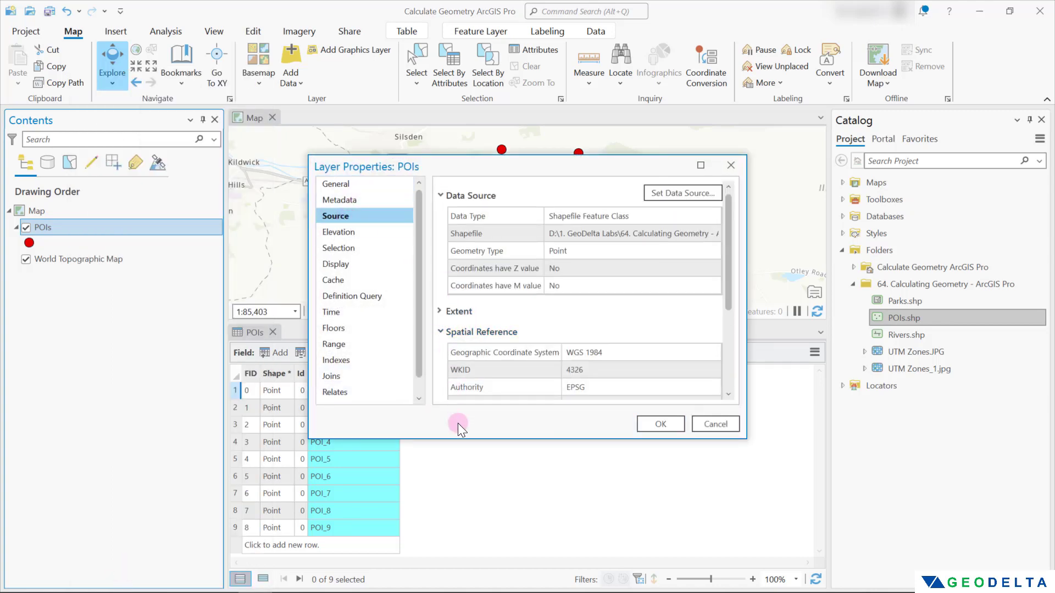
drag(460, 443, 460, 540)
click(571, 353)
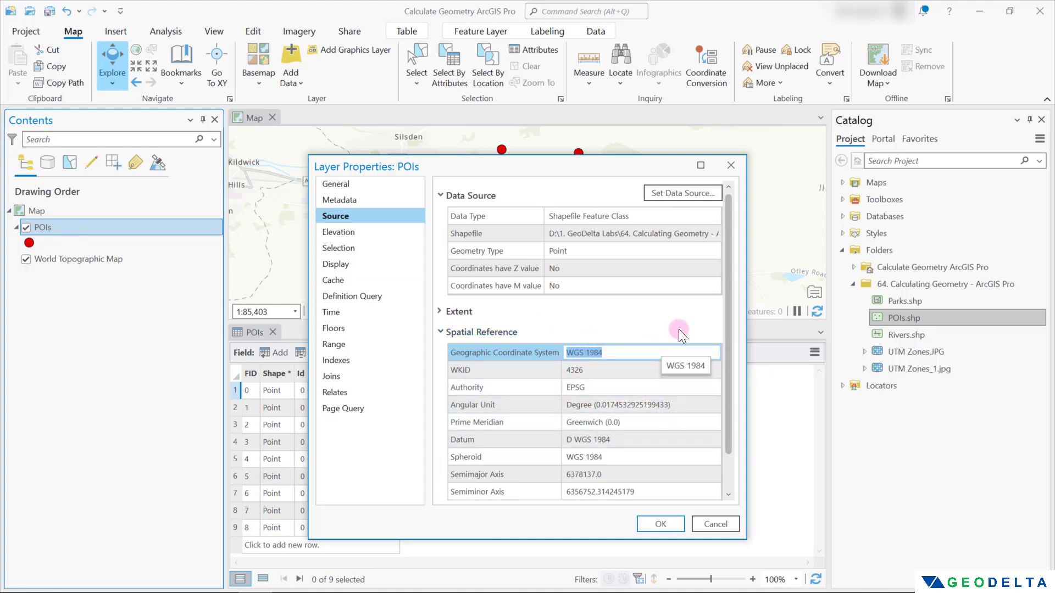
click(731, 166)
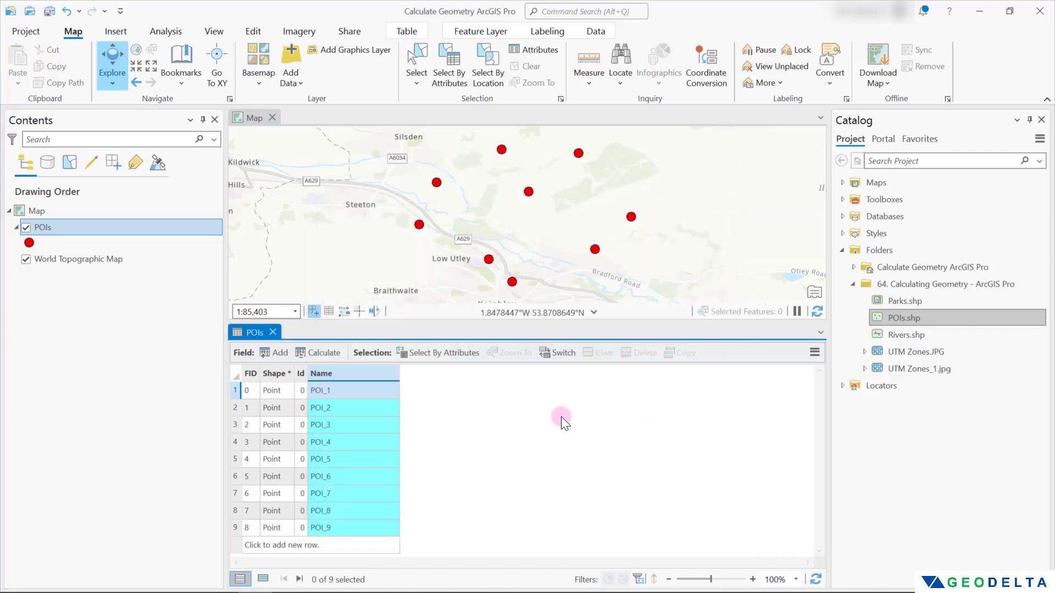
- Add two new fields named X and Y to the POIs attribute table, both with the Double data type
click(279, 354)
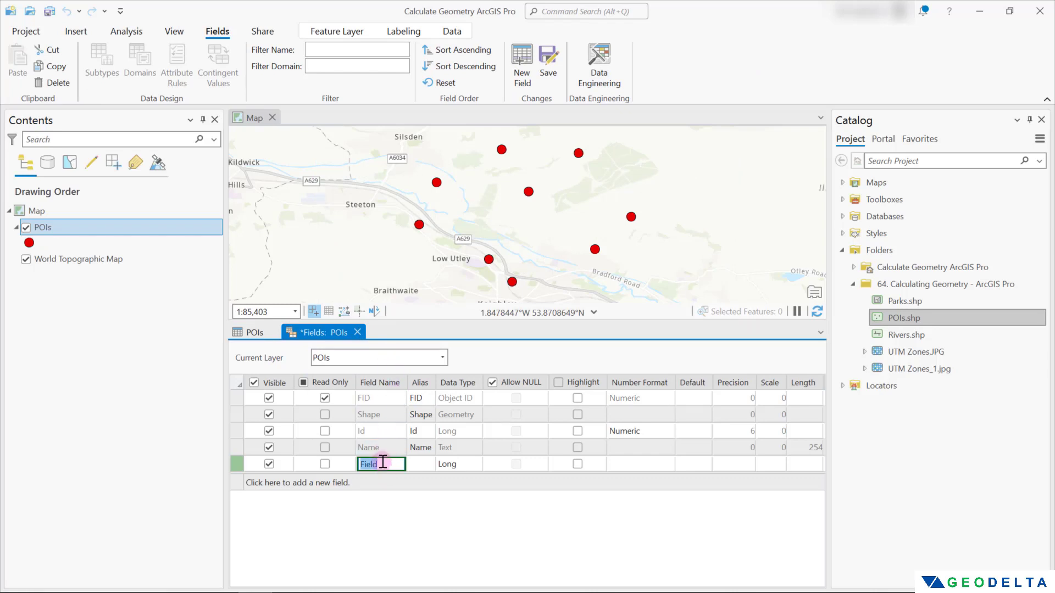
text(X)
click(473, 465)
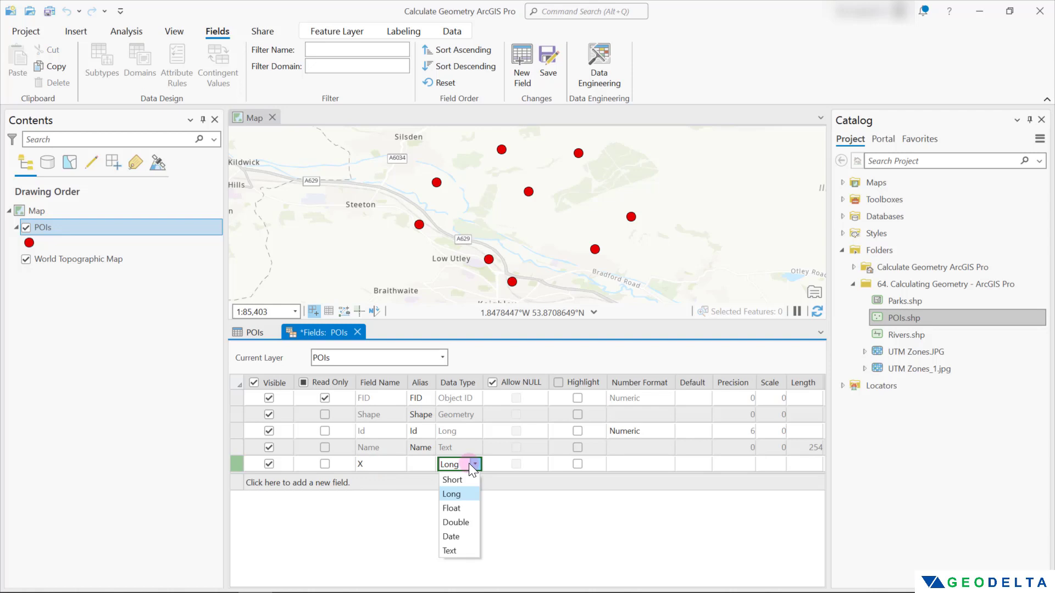
click(459, 522)
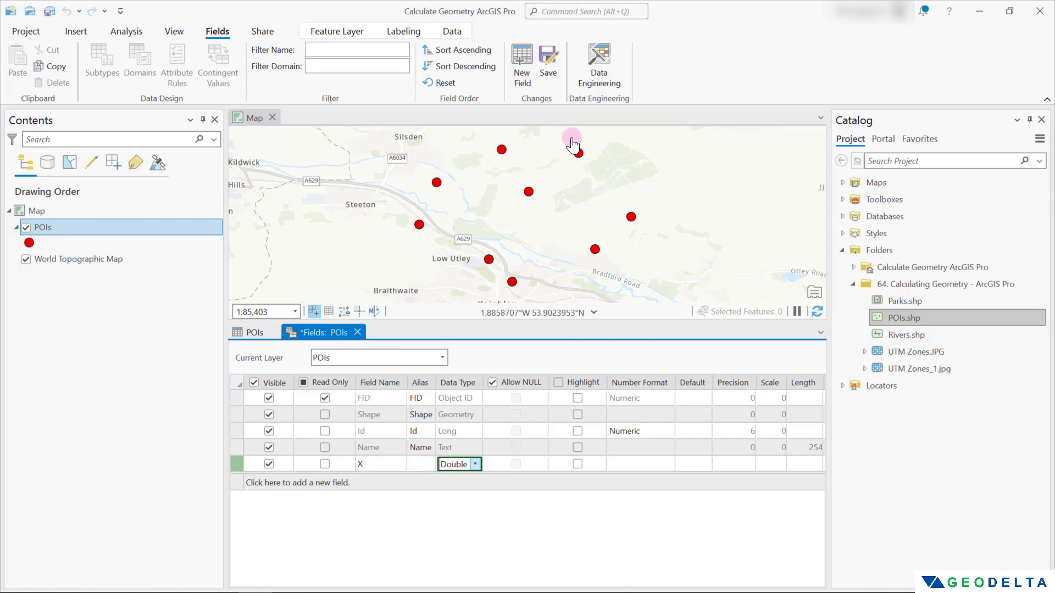
click(524, 61)
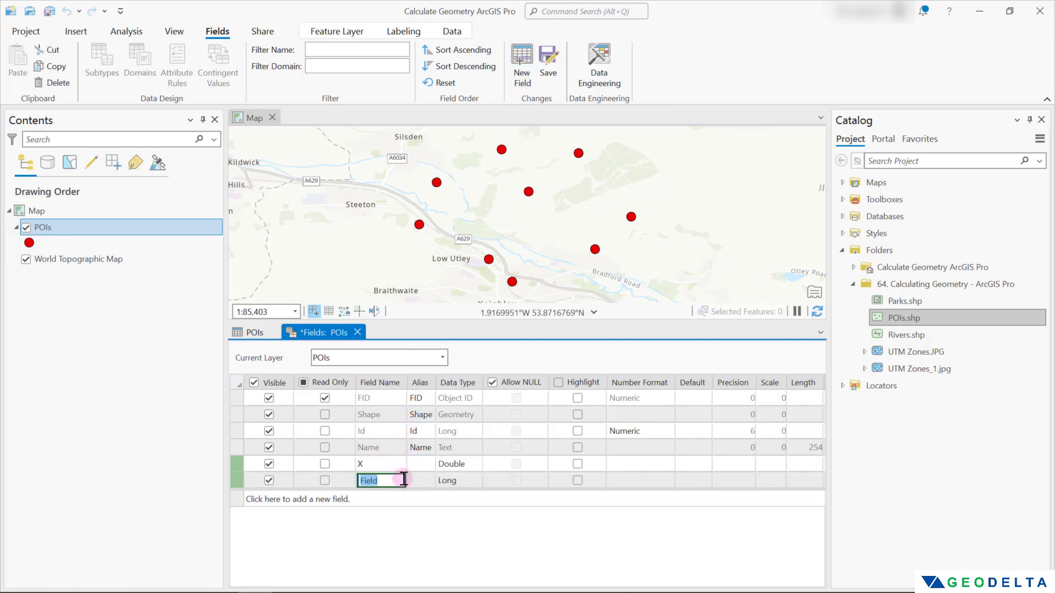
text(Y)
click(475, 483)
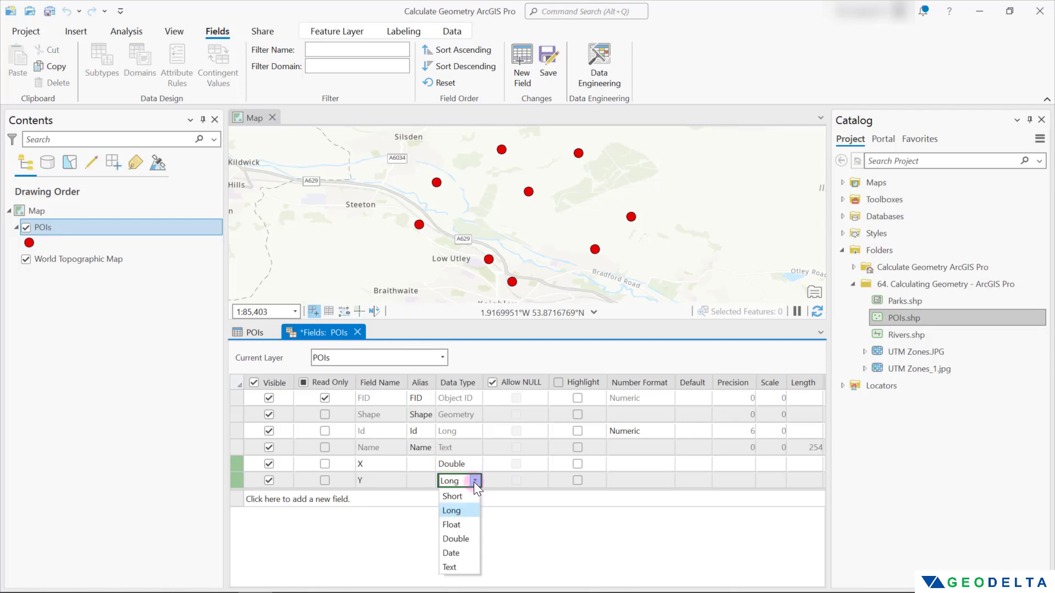
click(457, 538)
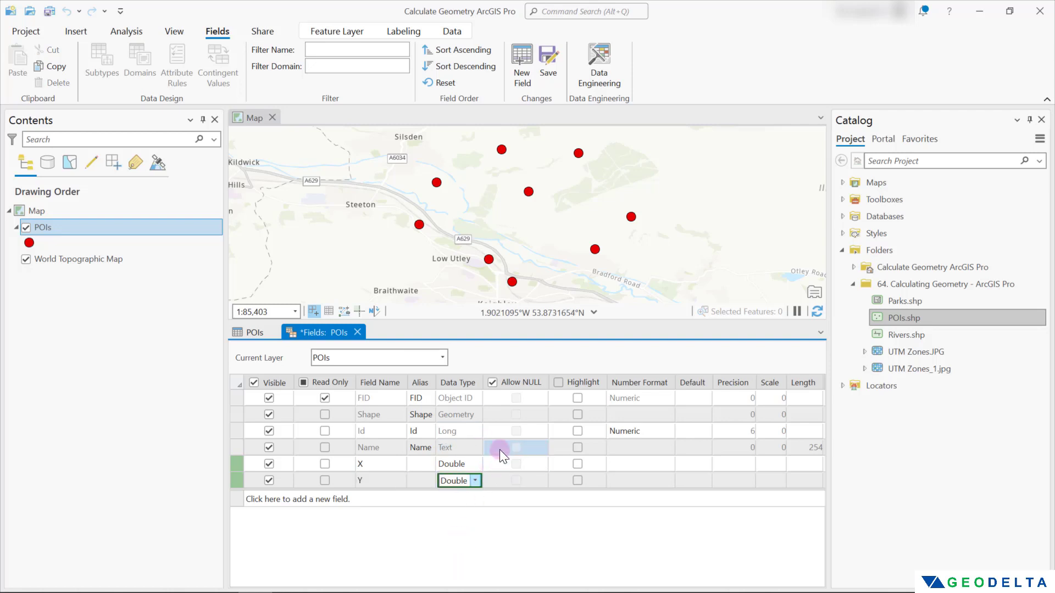
- Save the new fields, close the fields view and widen the X and Y columns in the POIs attribute table
click(547, 57)
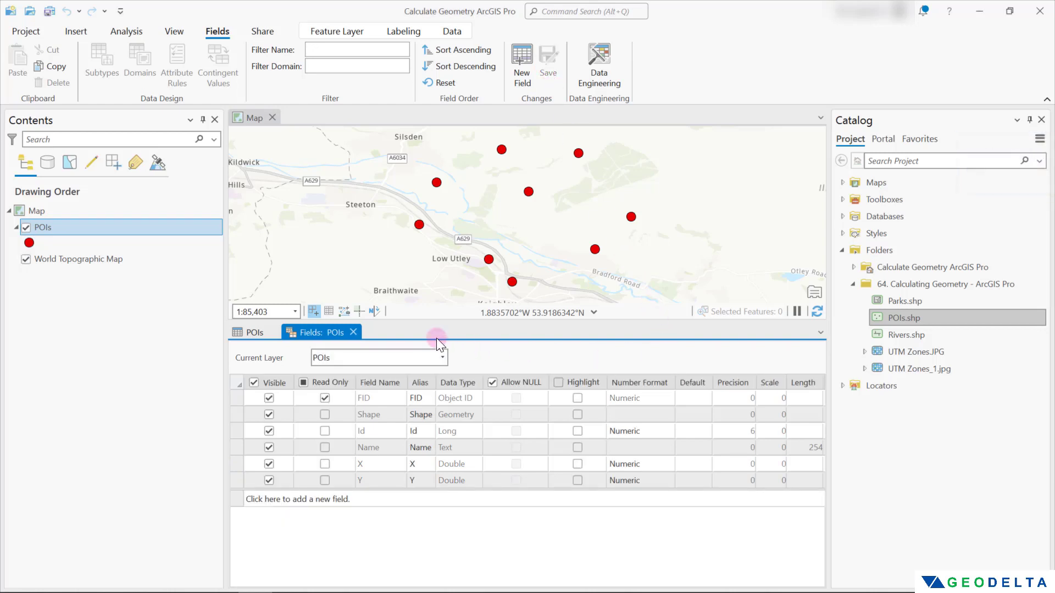
click(354, 332)
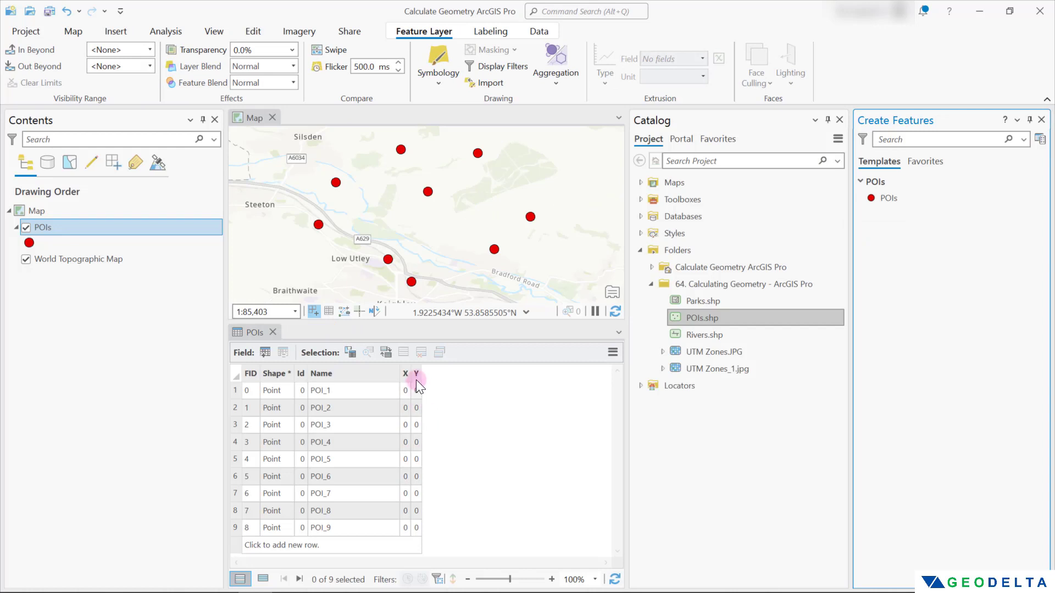
drag(421, 374, 443, 376)
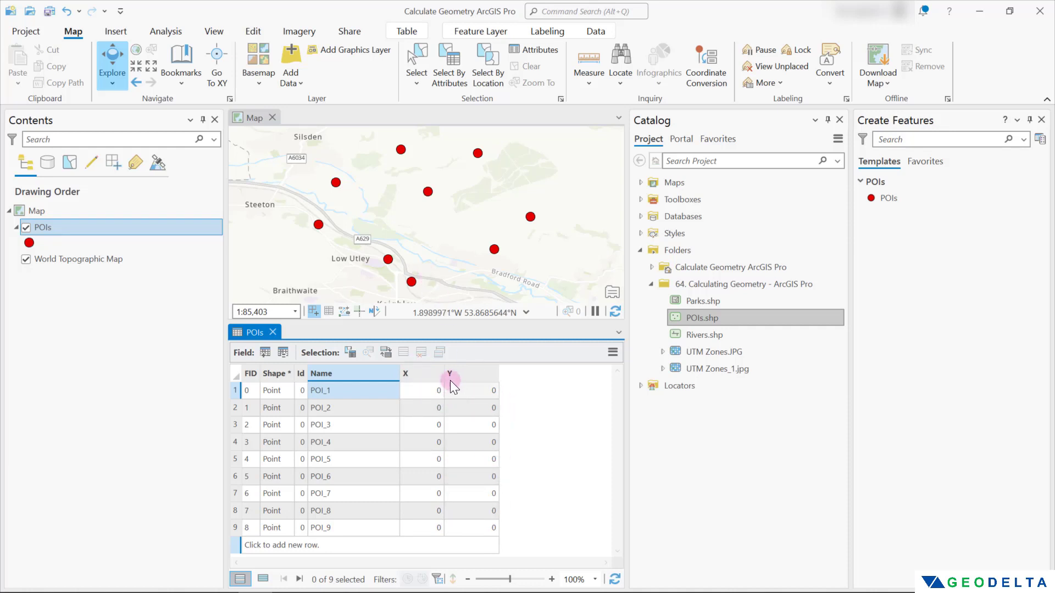
- Start Calculate Geometry on the X field of the POIs table and set its property to Point x-coordinate
click(417, 374)
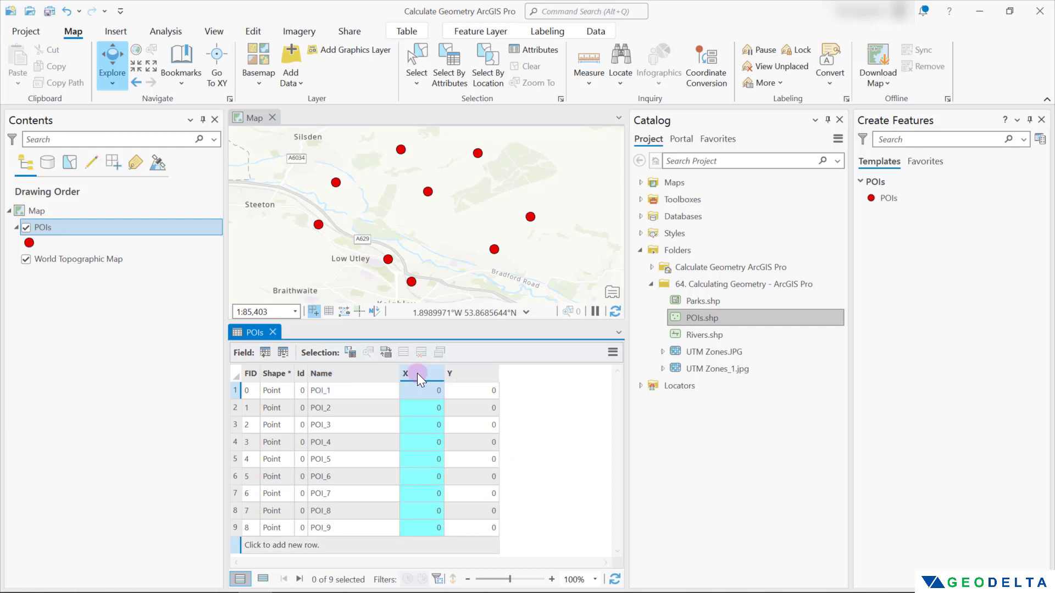
right_click(417, 374)
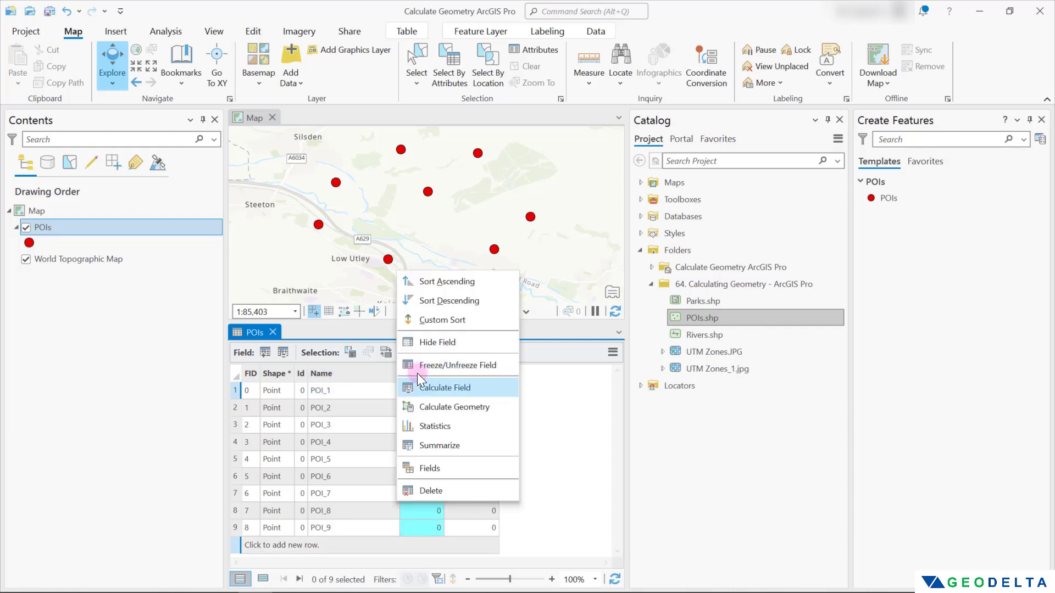
click(453, 407)
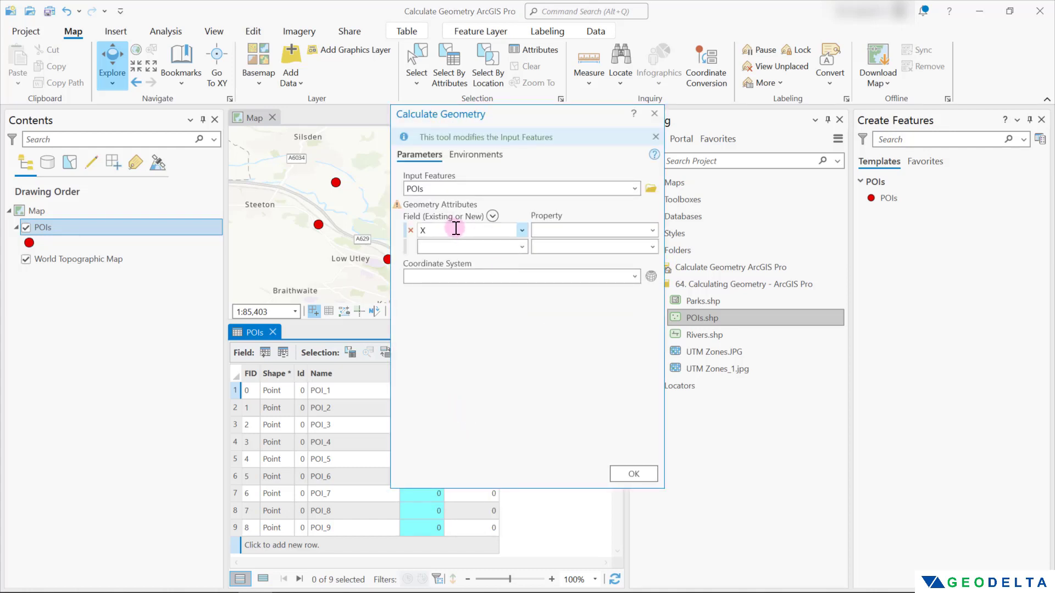
double_click(422, 229)
click(653, 231)
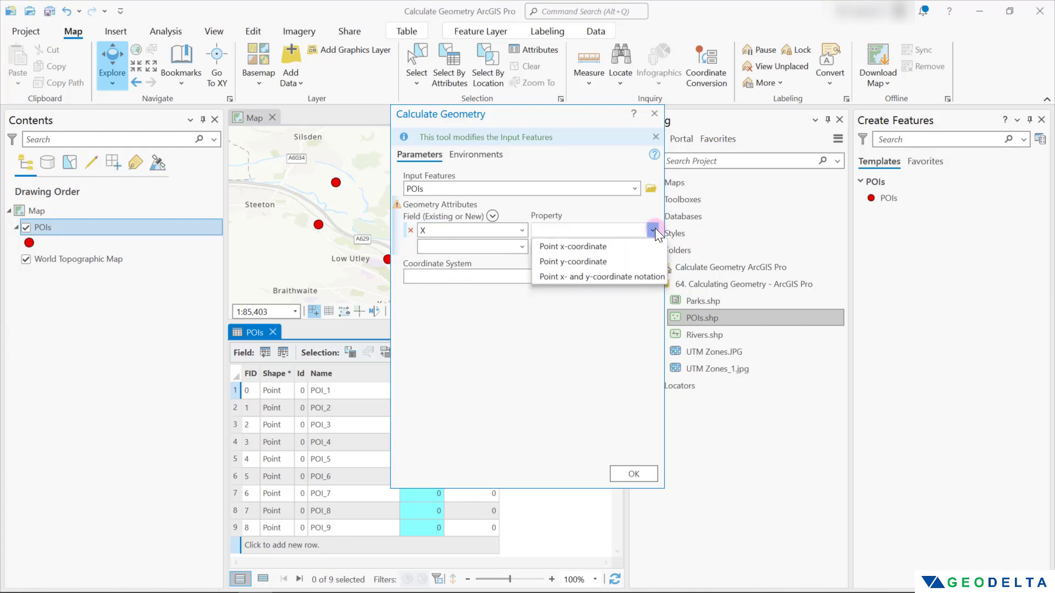
click(579, 248)
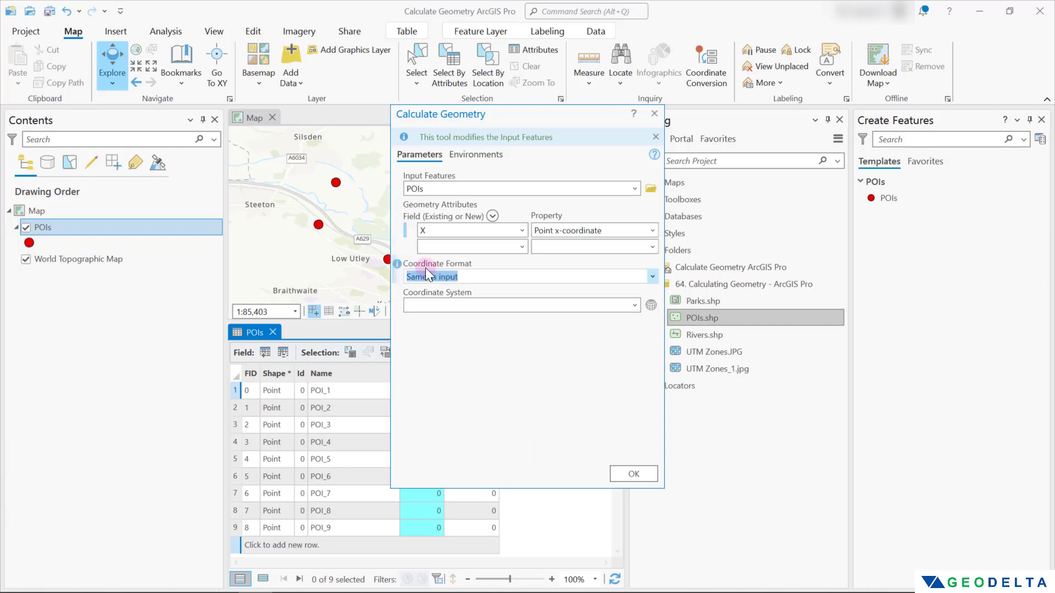
- Calculate the X values in Decimal Degrees, using the current map's coordinate system, GCS_WGS_1984
click(652, 276)
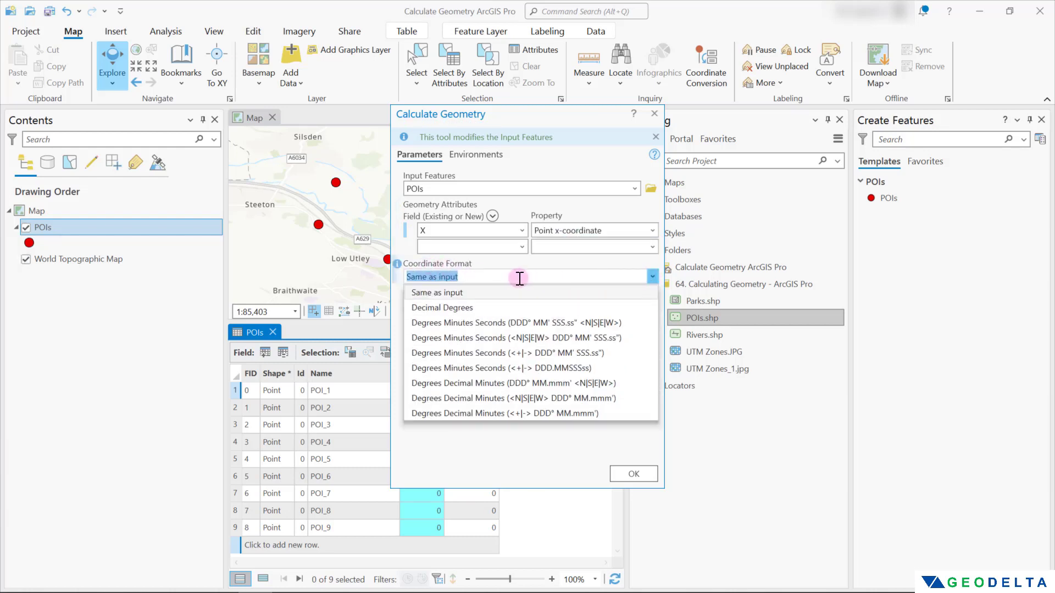
click(442, 309)
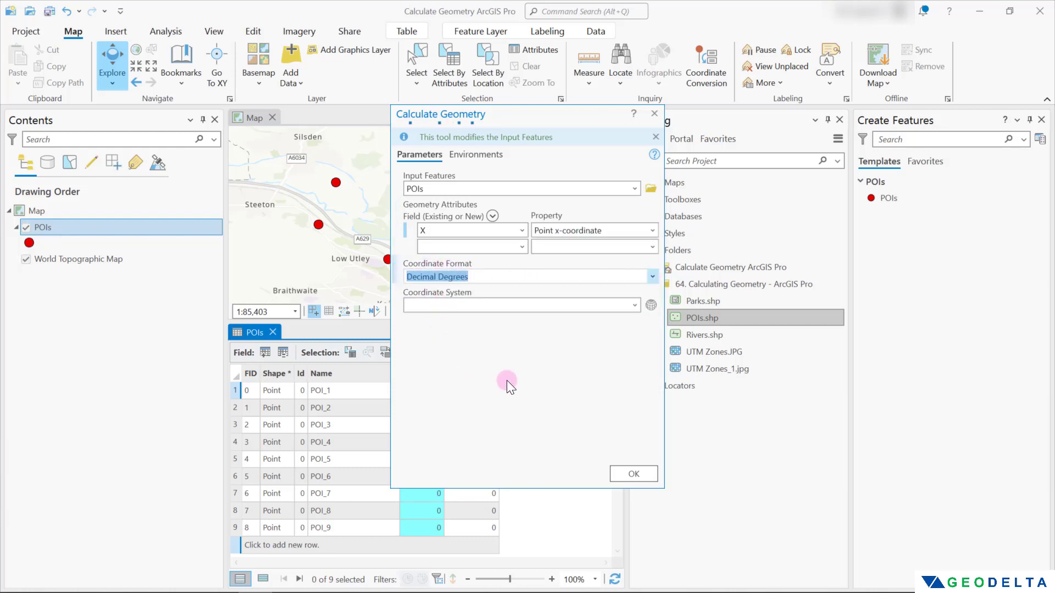
click(634, 305)
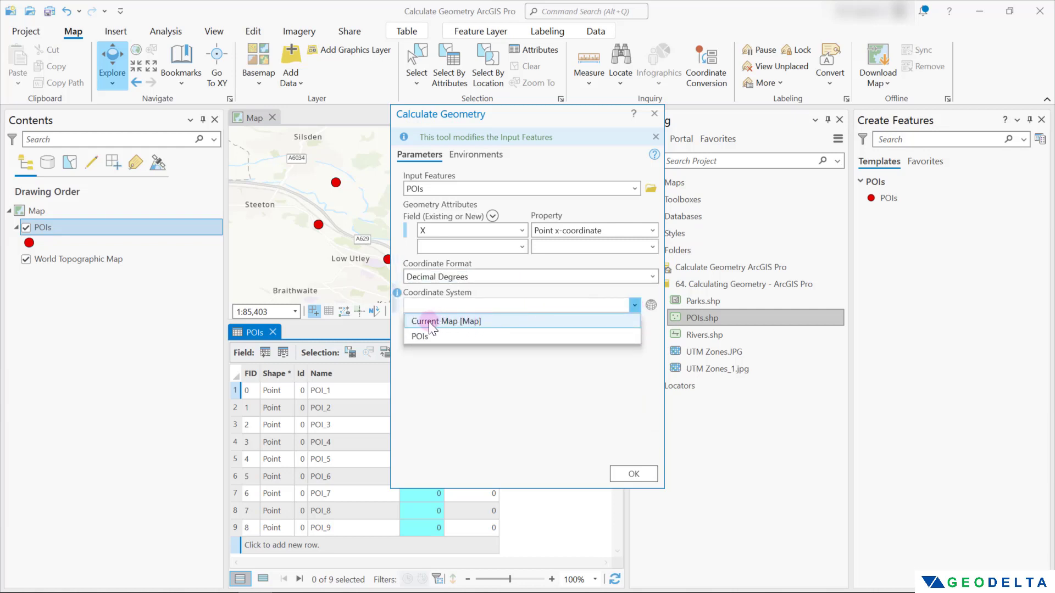
click(469, 322)
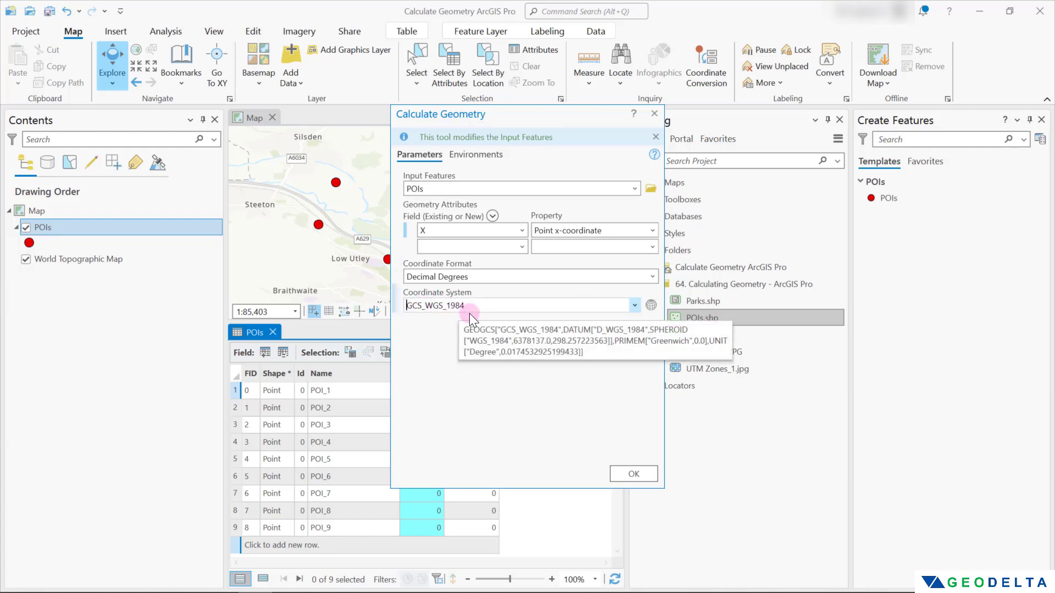
click(647, 480)
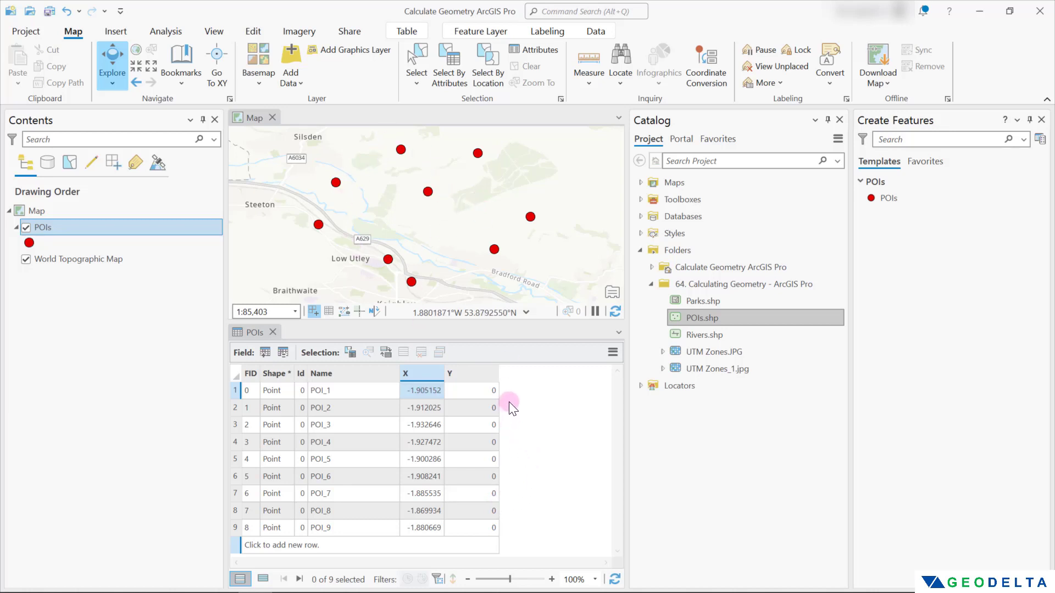
- Calculate the geometry of the Y field of the POIs table with the Point y-coordinate property
click(475, 374)
right_click(474, 375)
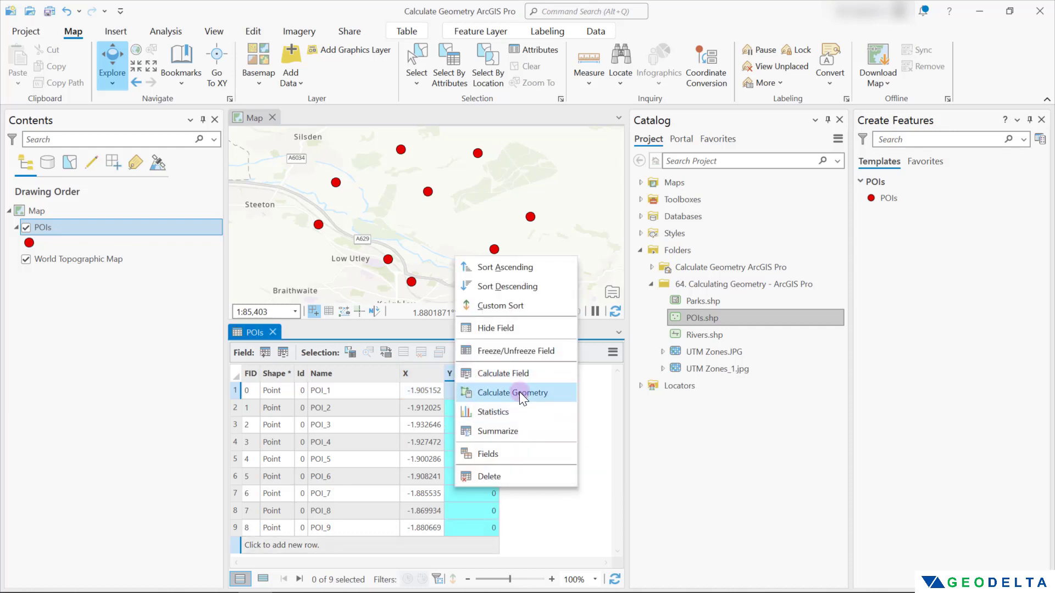
click(520, 393)
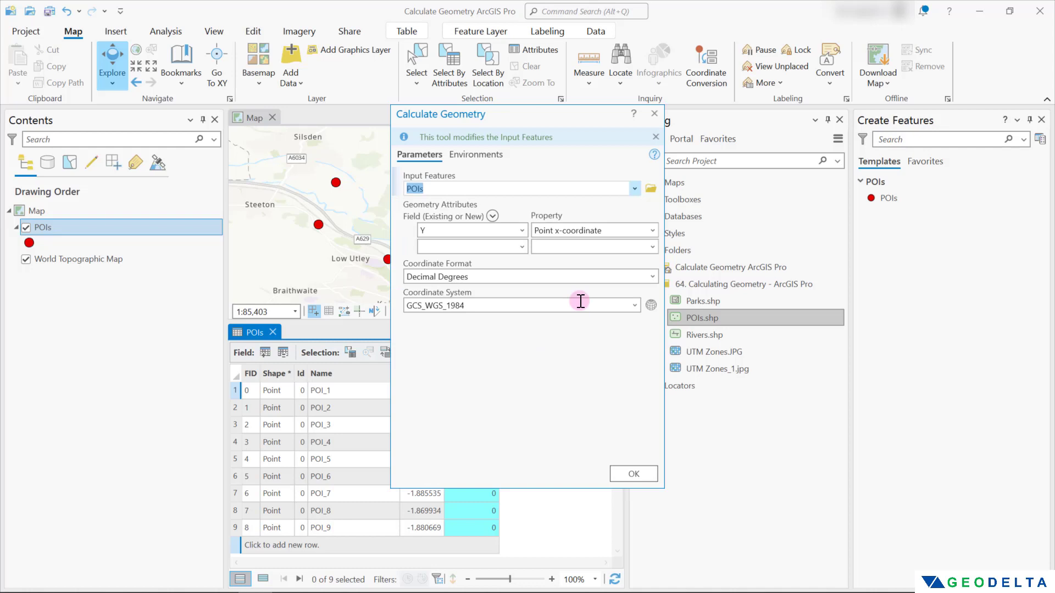
click(652, 231)
click(587, 262)
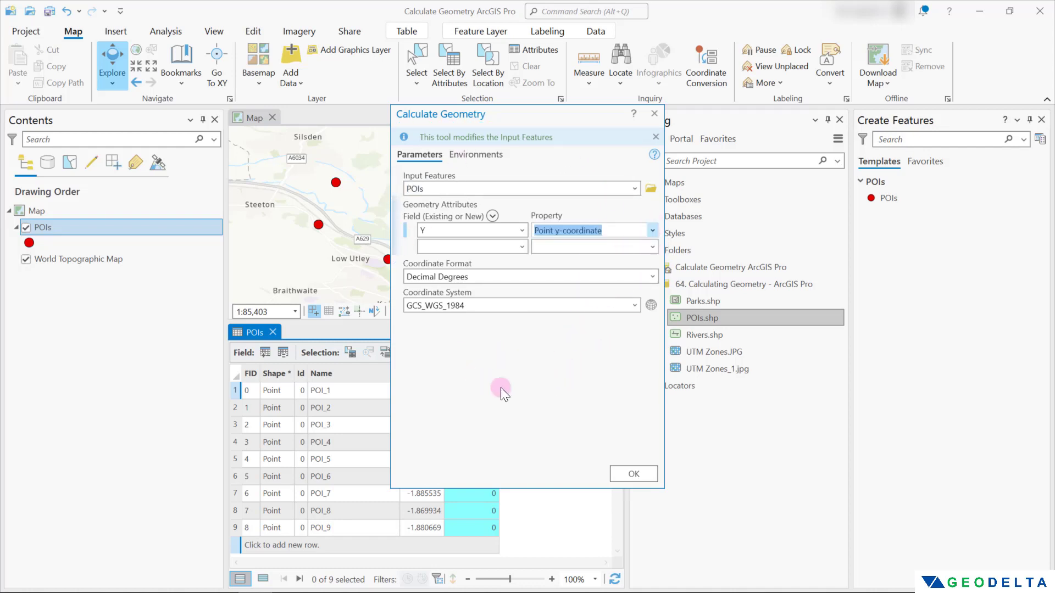
click(634, 474)
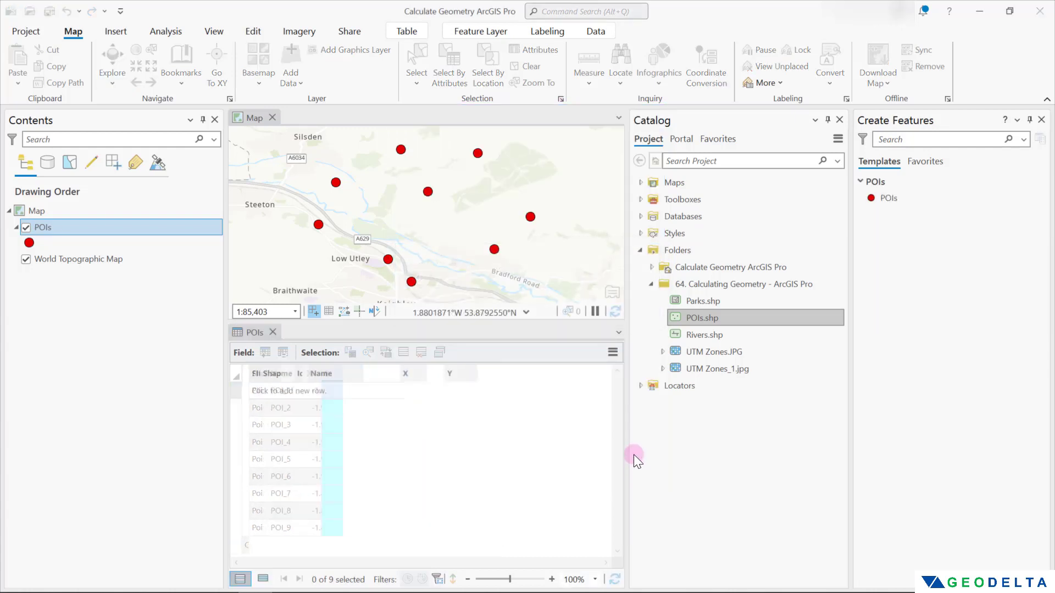
- Select the records POI_1 to POI_9 one after another to compare their X and Y coordinates with their points on the map
click(484, 389)
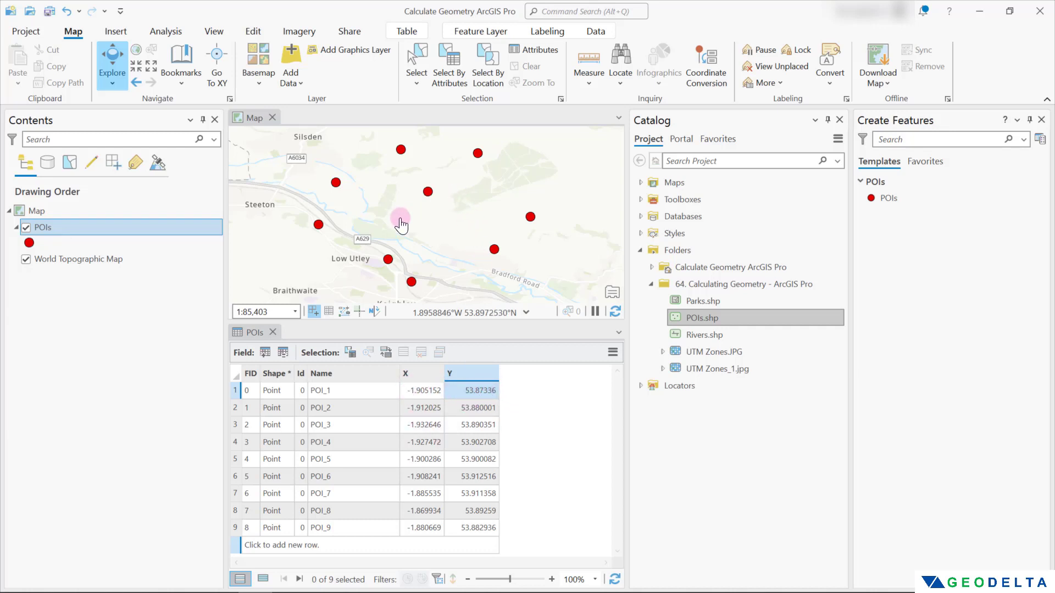
click(229, 391)
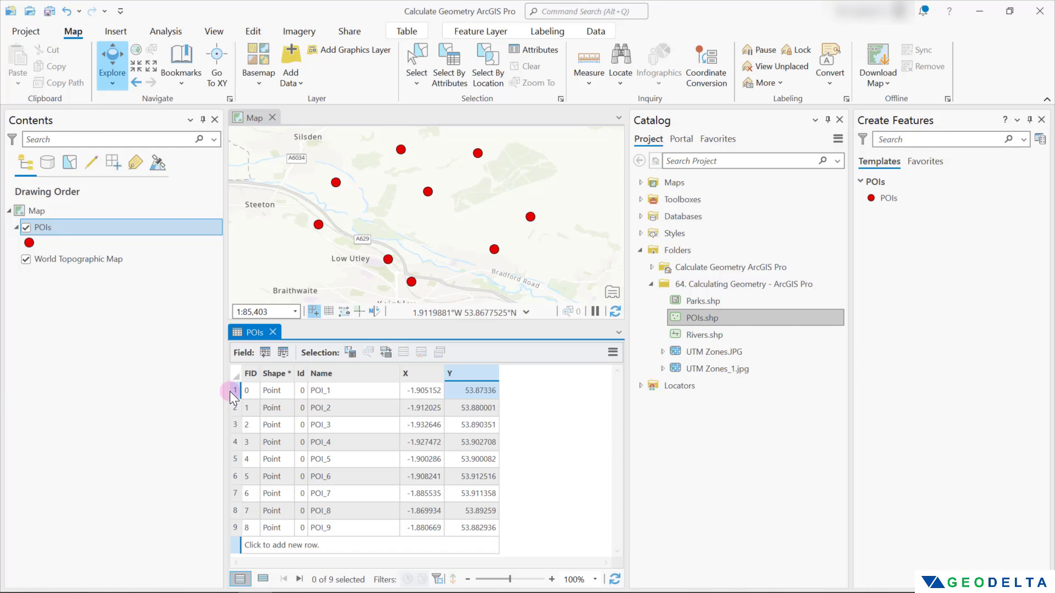
click(237, 391)
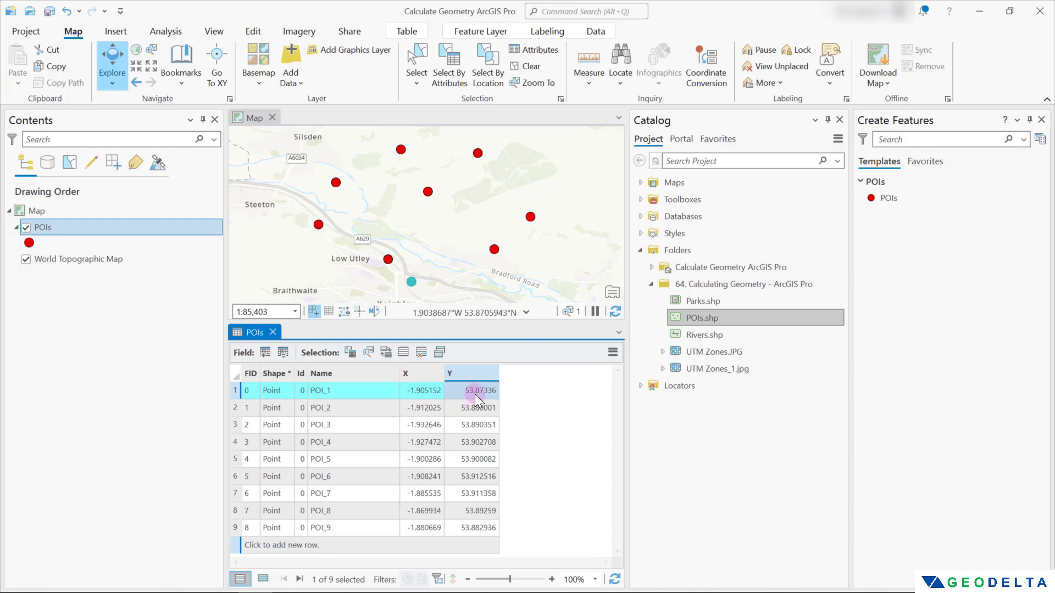
click(235, 408)
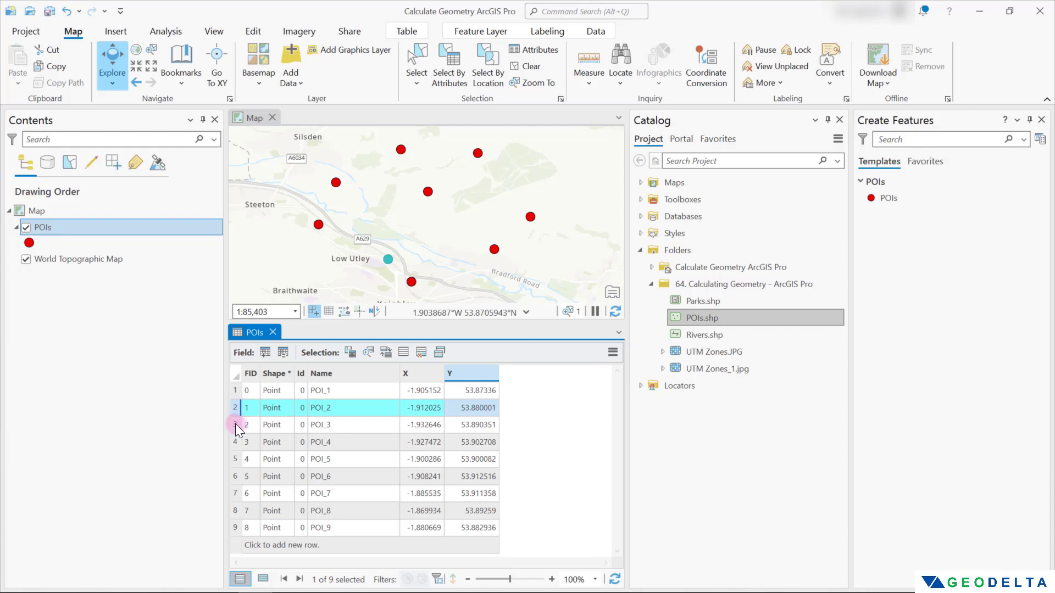
click(235, 424)
click(236, 442)
click(236, 458)
click(235, 477)
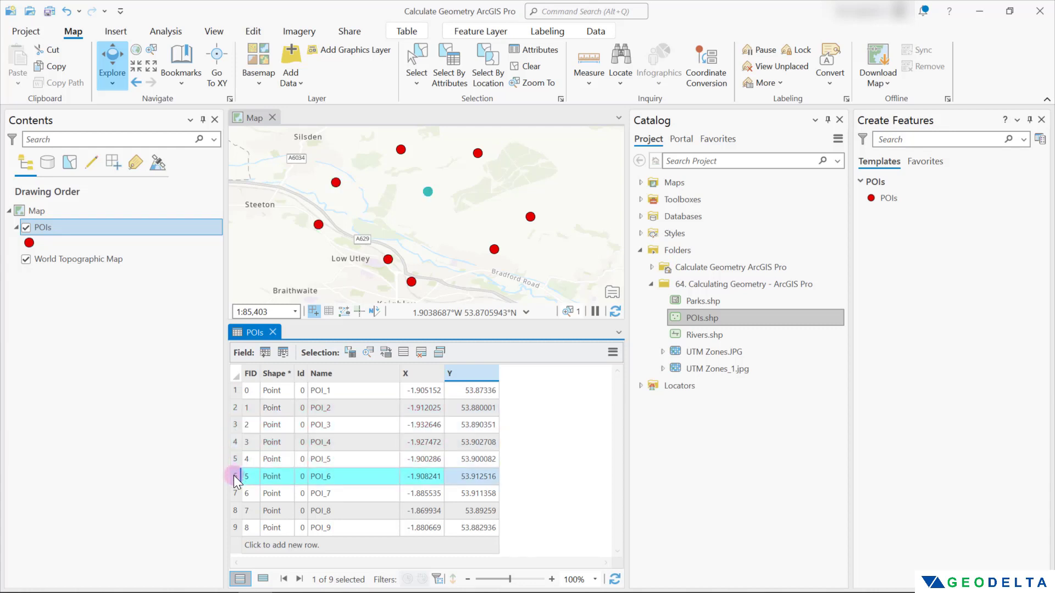
click(235, 493)
click(235, 510)
click(235, 528)
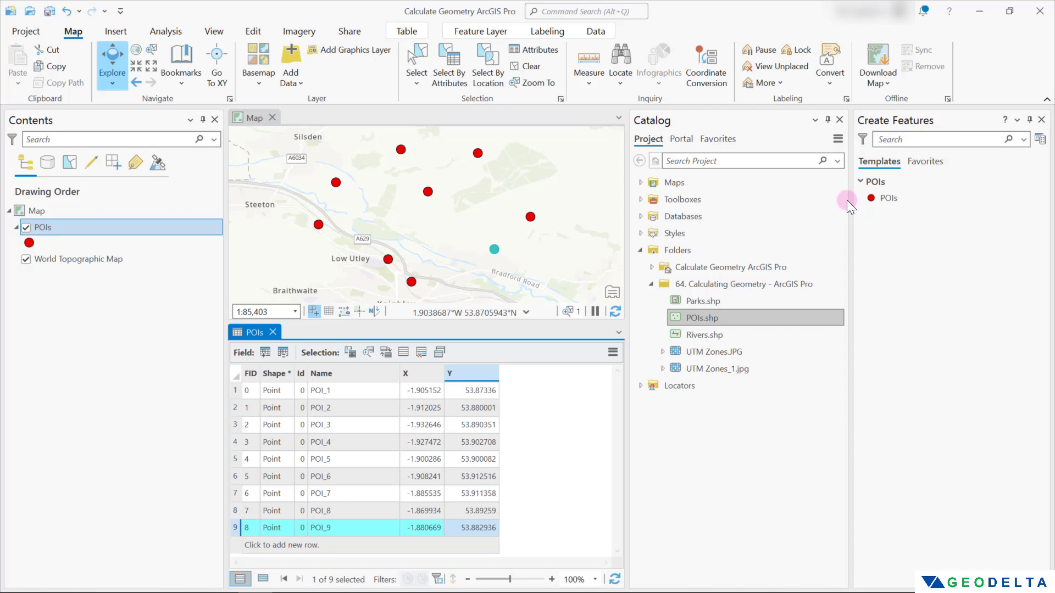
- Close the views left from the POIs work and add the Rivers.shp shapefile from the project folder to the map
click(839, 120)
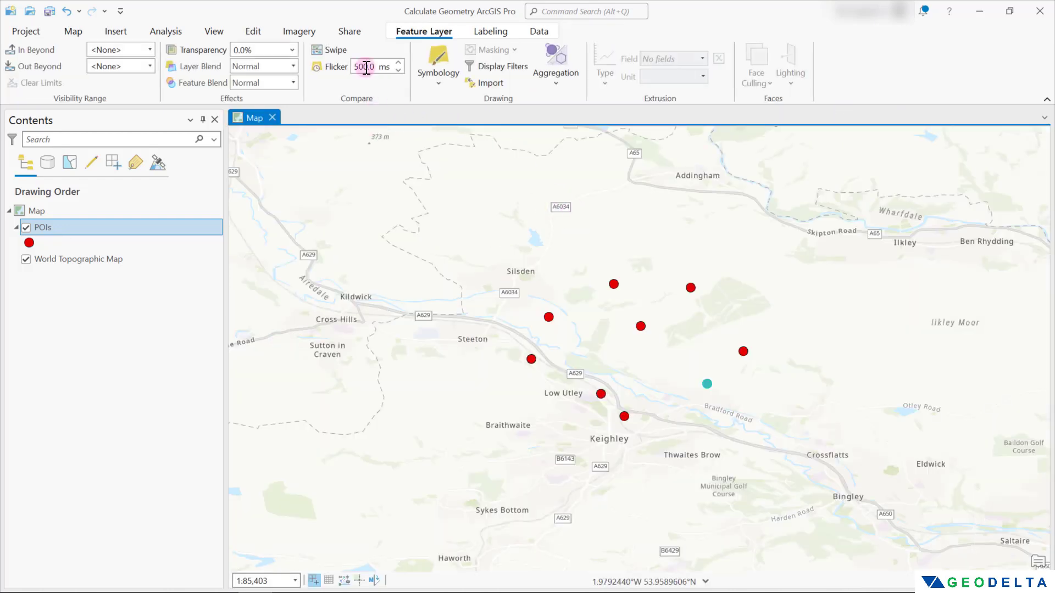
click(212, 30)
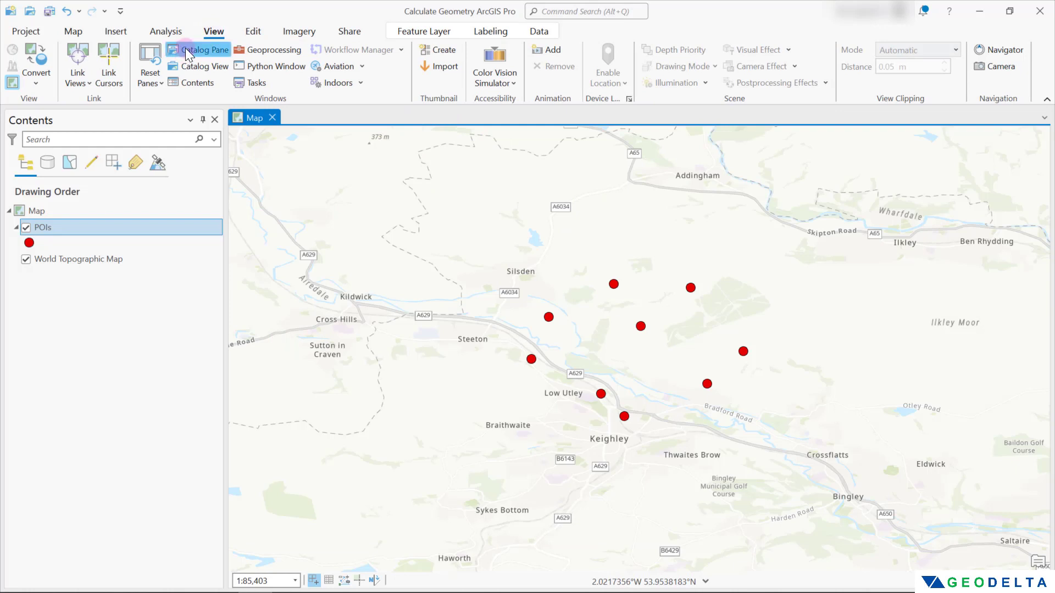
click(197, 50)
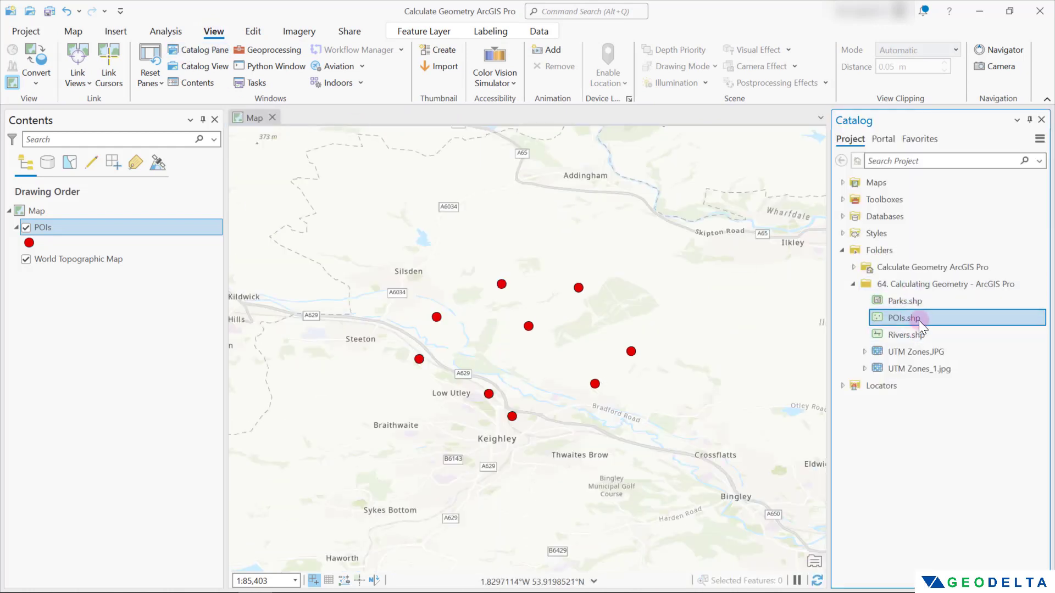
drag(906, 337, 602, 409)
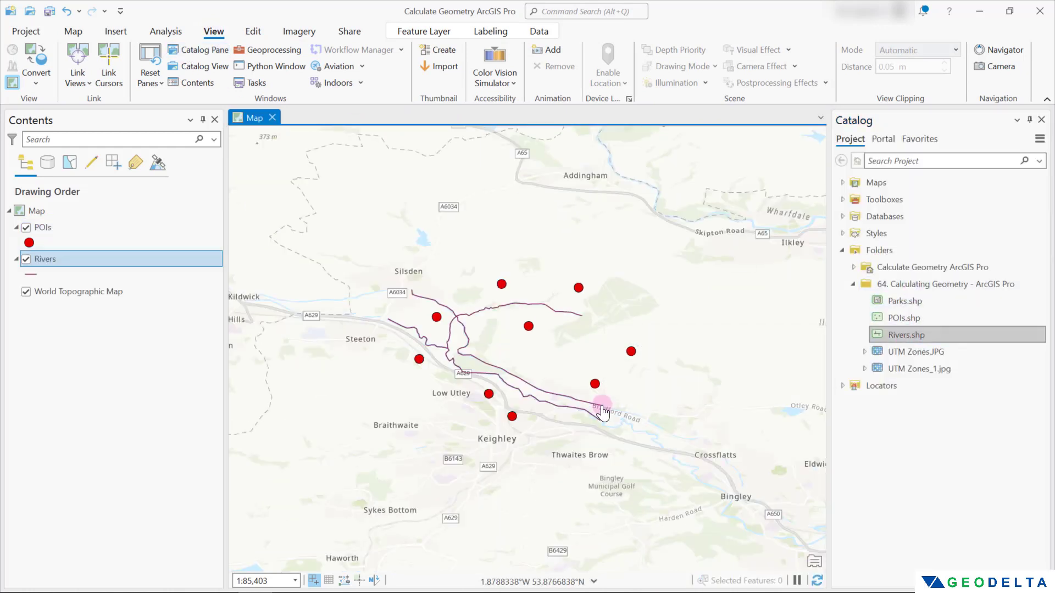
scroll(463, 330, up, 2)
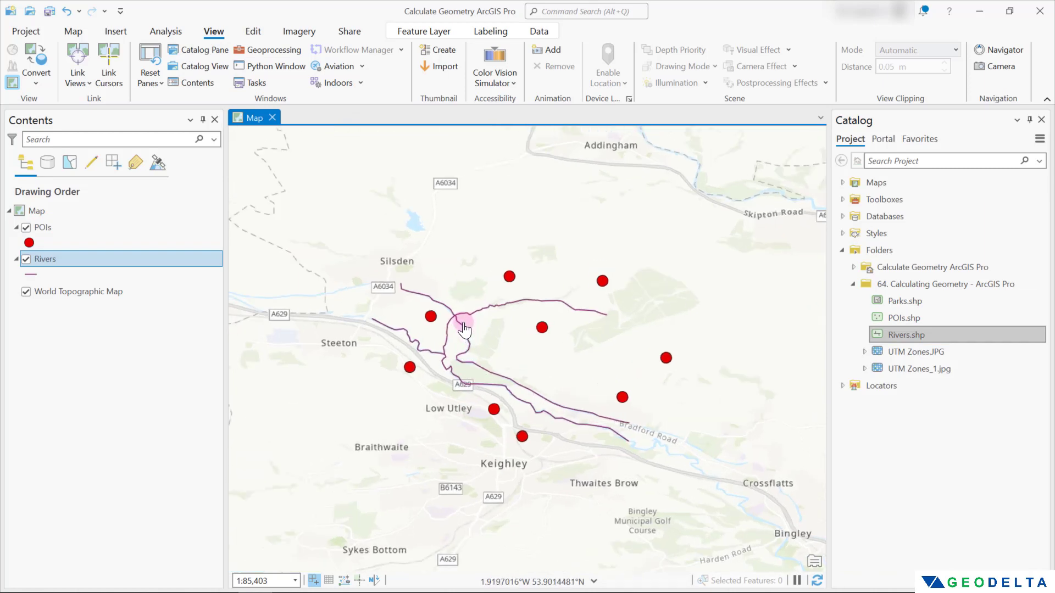
- Open the Rivers attribute table, select River_1 to River_3 one after another to locate them on the map, and clear the selection
right_click(99, 259)
click(156, 142)
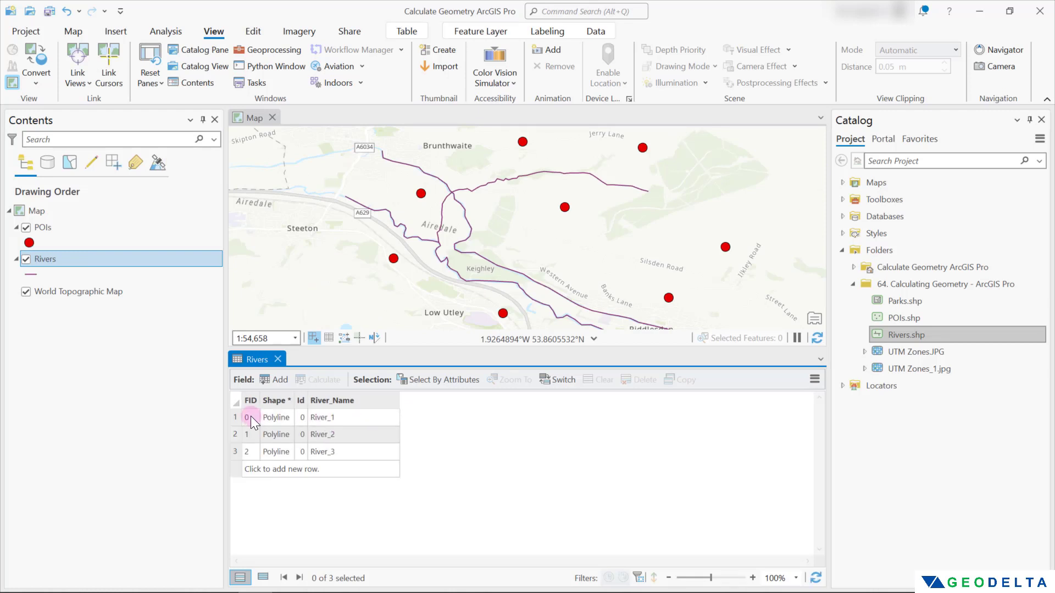
click(233, 417)
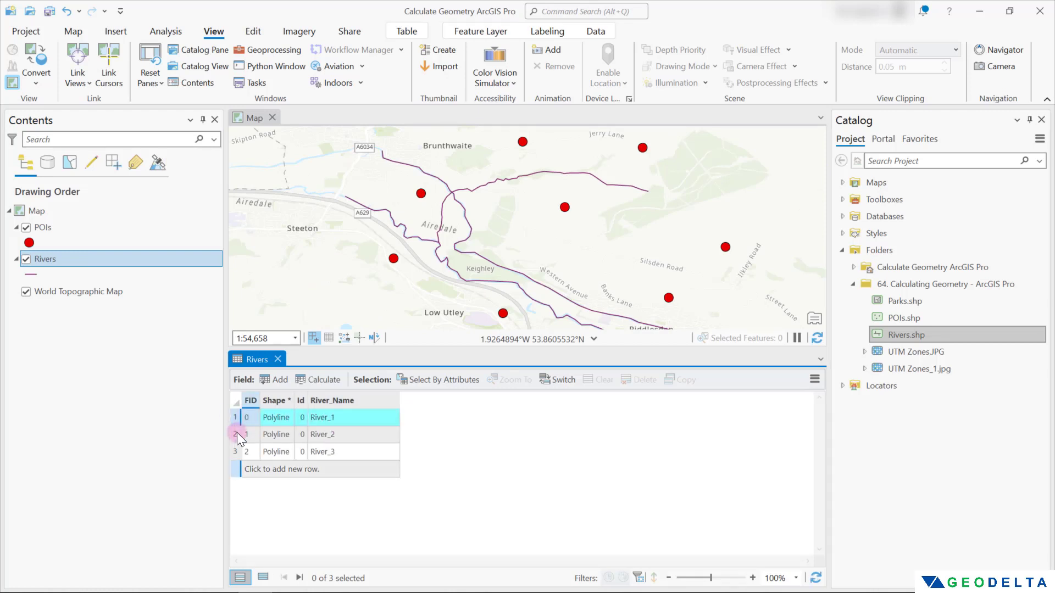
click(235, 434)
click(236, 452)
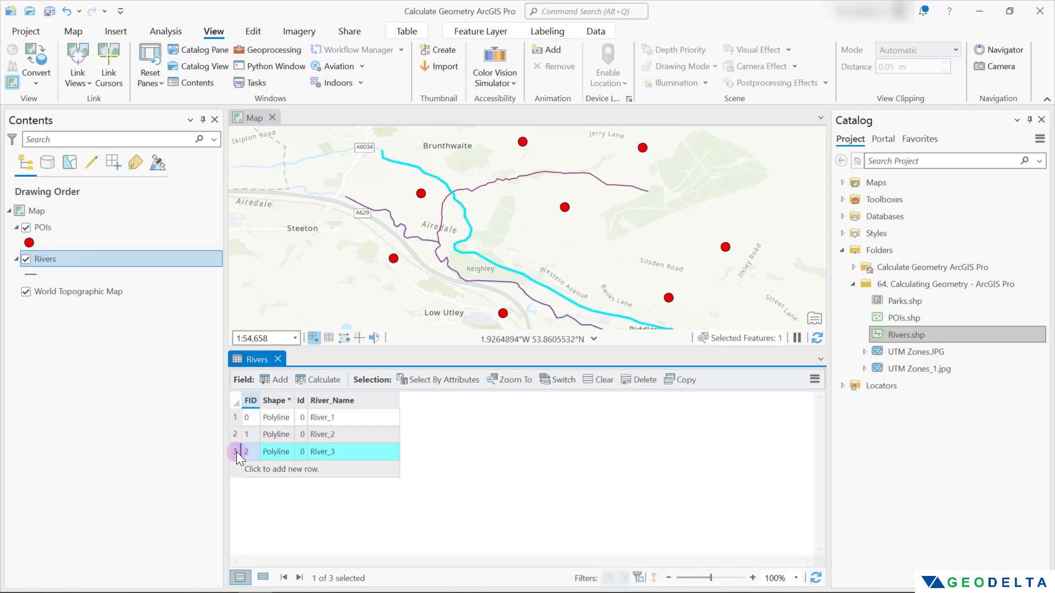
click(253, 31)
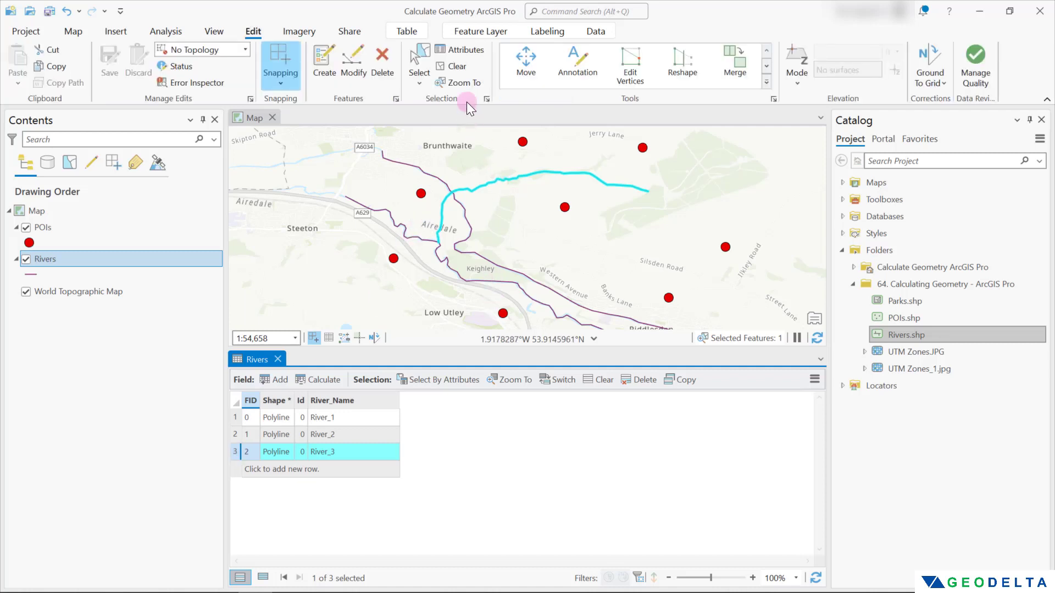
click(460, 66)
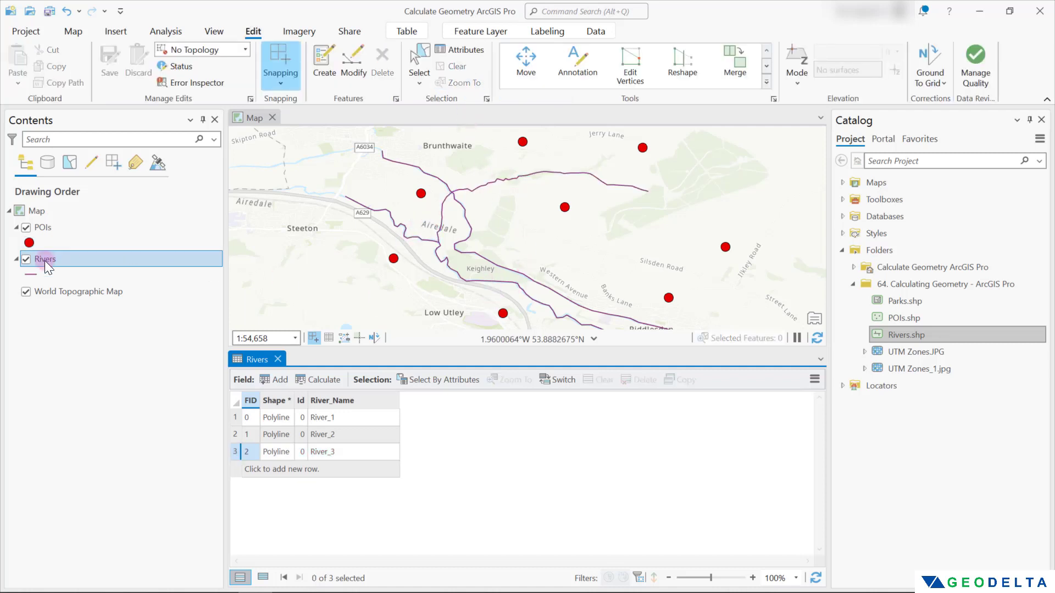
- Change the Rivers line symbol to blue and increase its line width
click(29, 274)
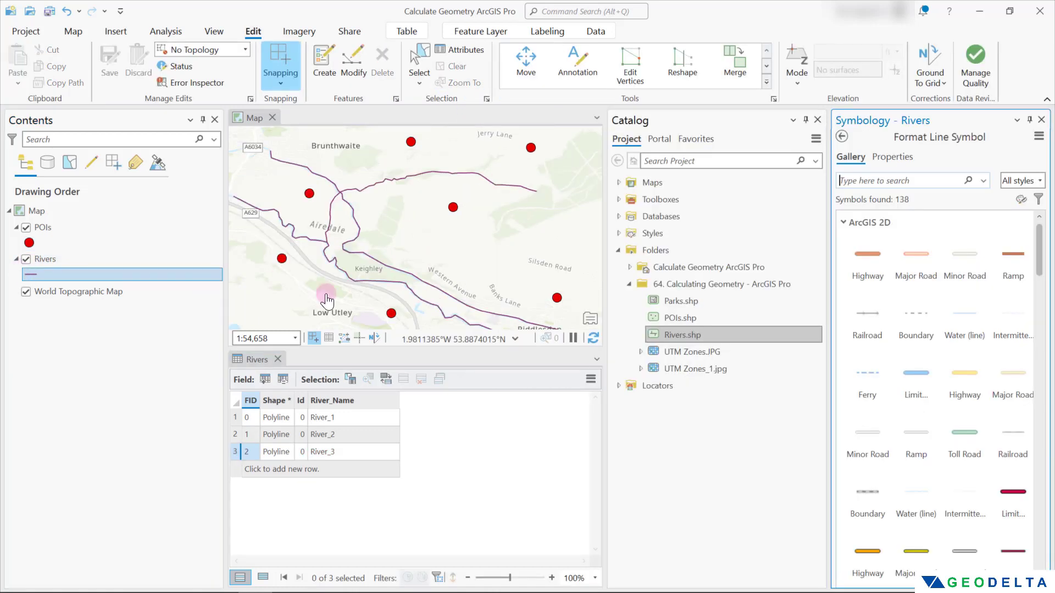
click(929, 338)
click(898, 158)
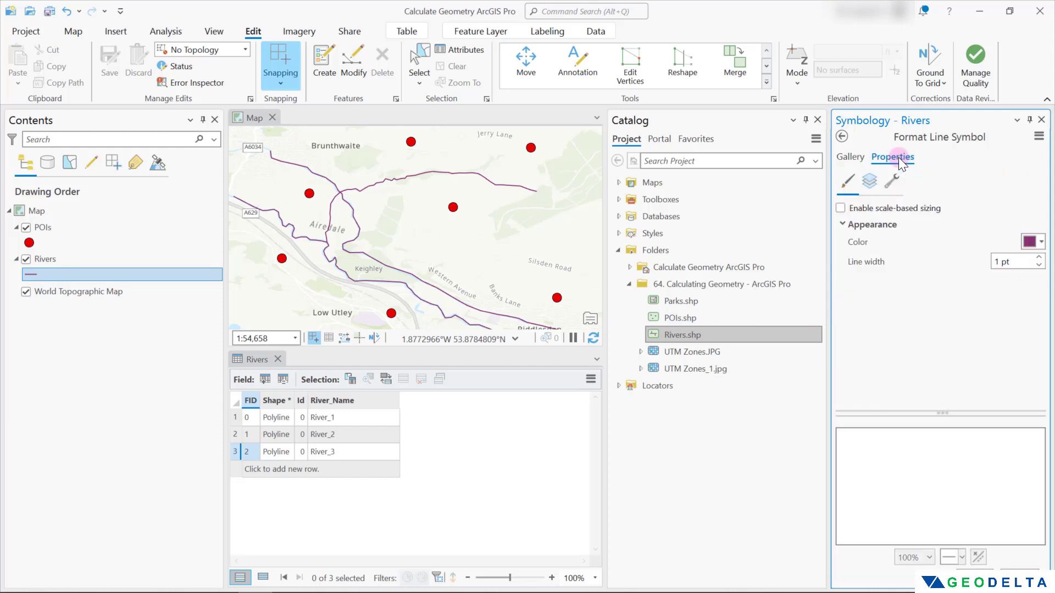
click(1030, 242)
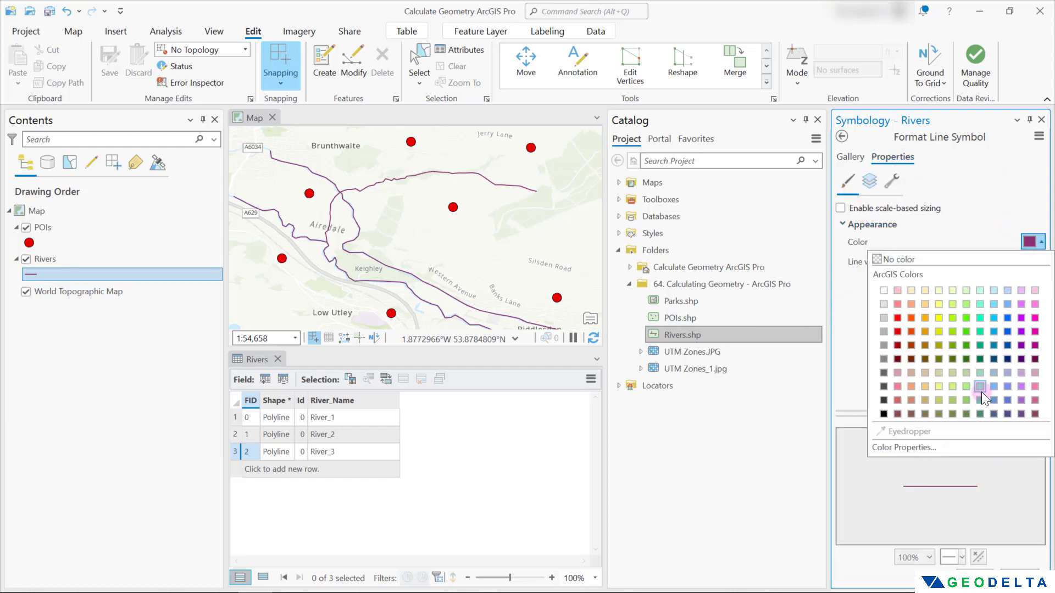
click(1007, 332)
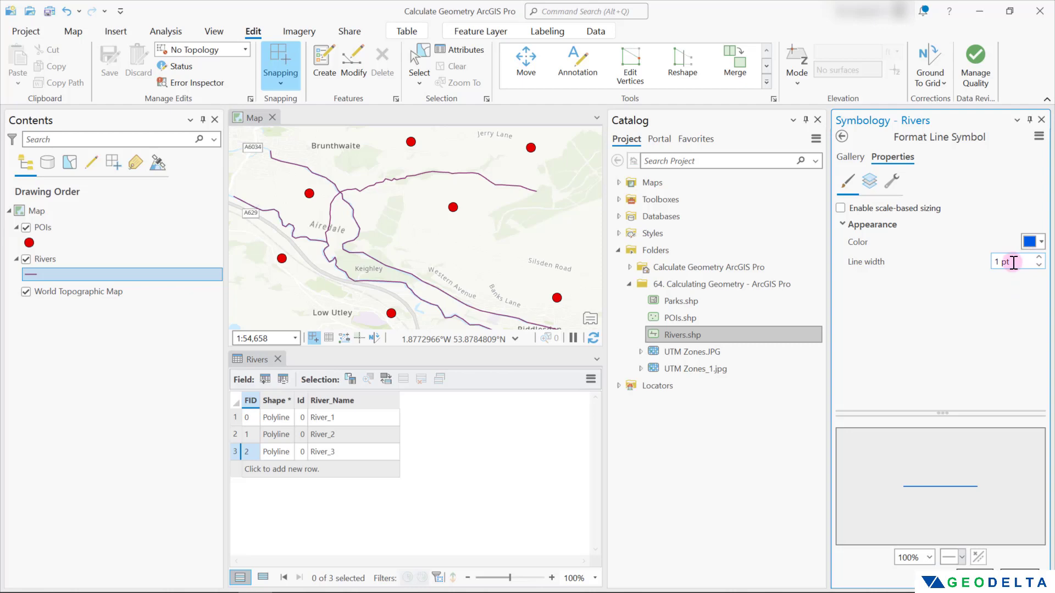
click(1038, 258)
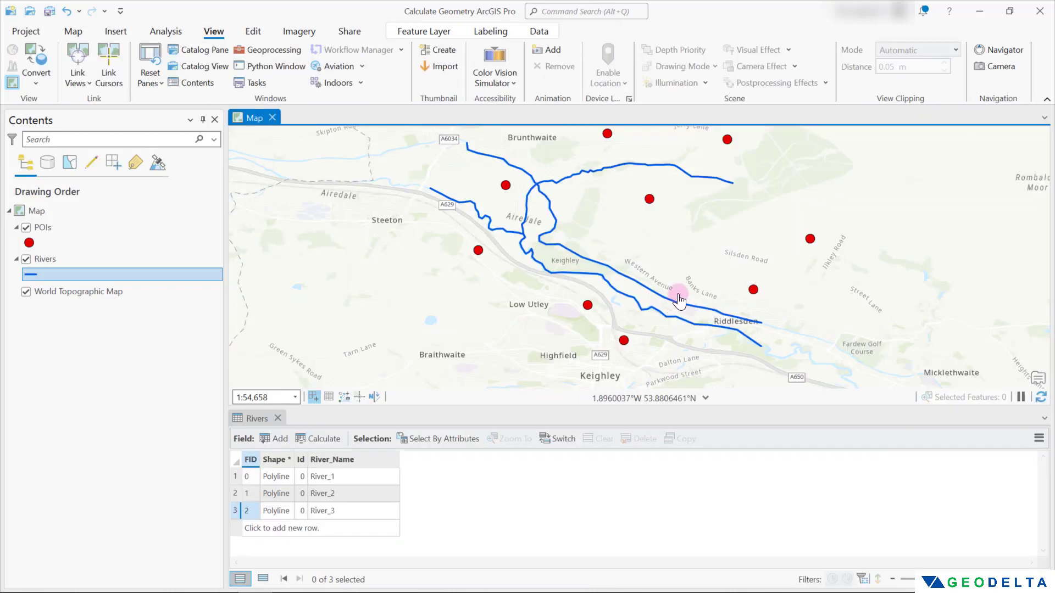
- Add a field named Length with the Double data type to the Rivers table and save the field changes
drag(666, 263, 668, 292)
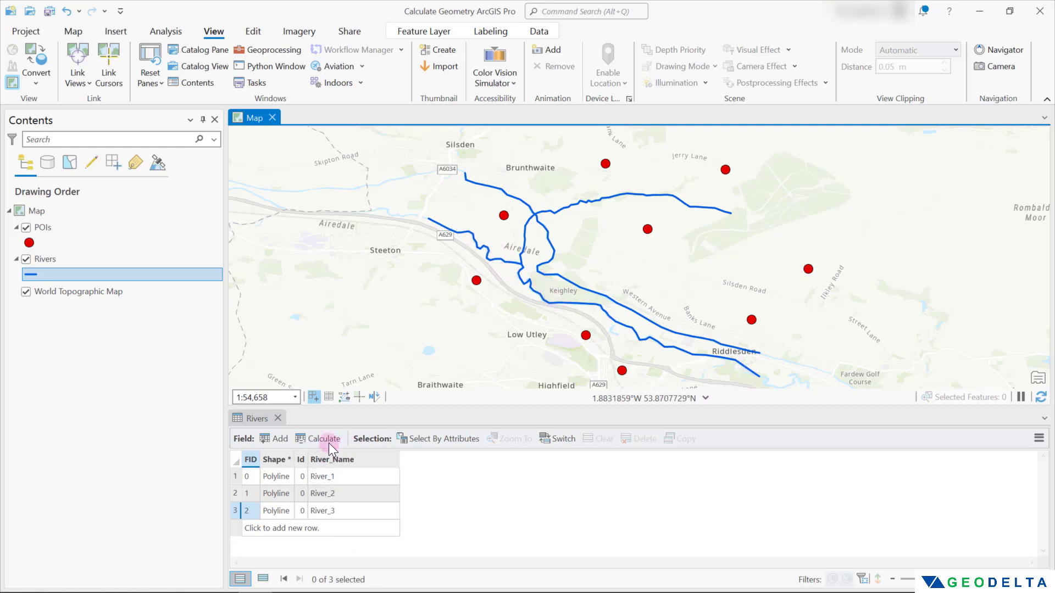
click(273, 439)
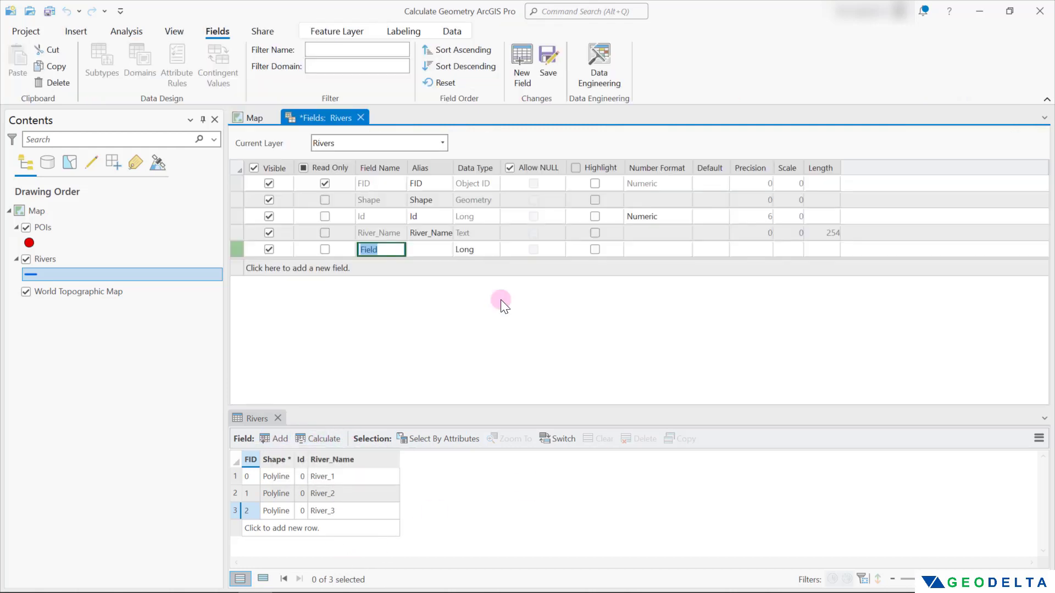
text(Length)
click(483, 250)
click(472, 307)
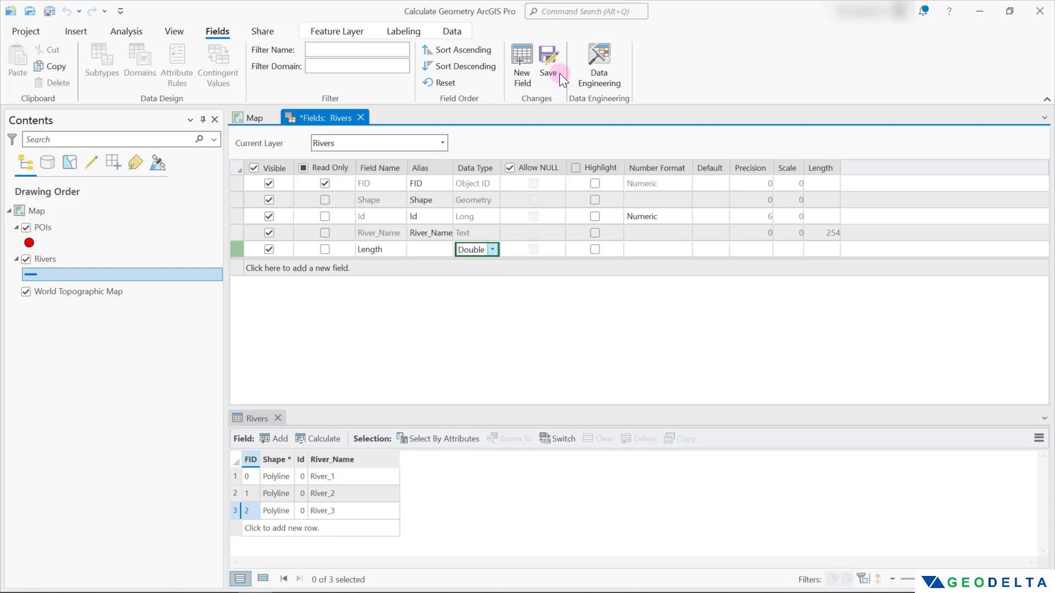
click(549, 60)
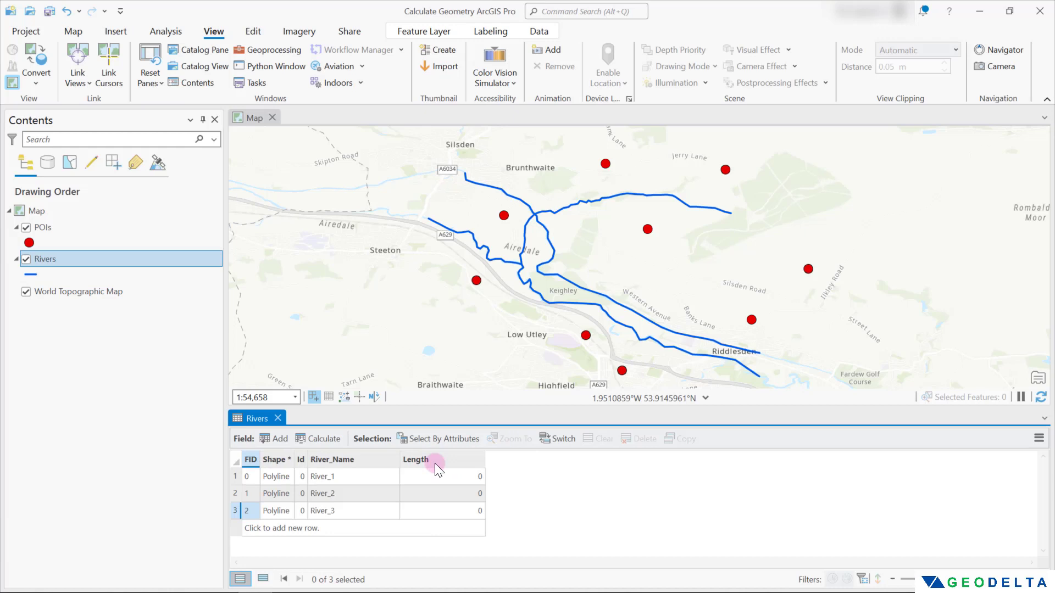
- Check the spatial reference in the Rivers layer's source properties to see which coordinate system it uses
click(464, 467)
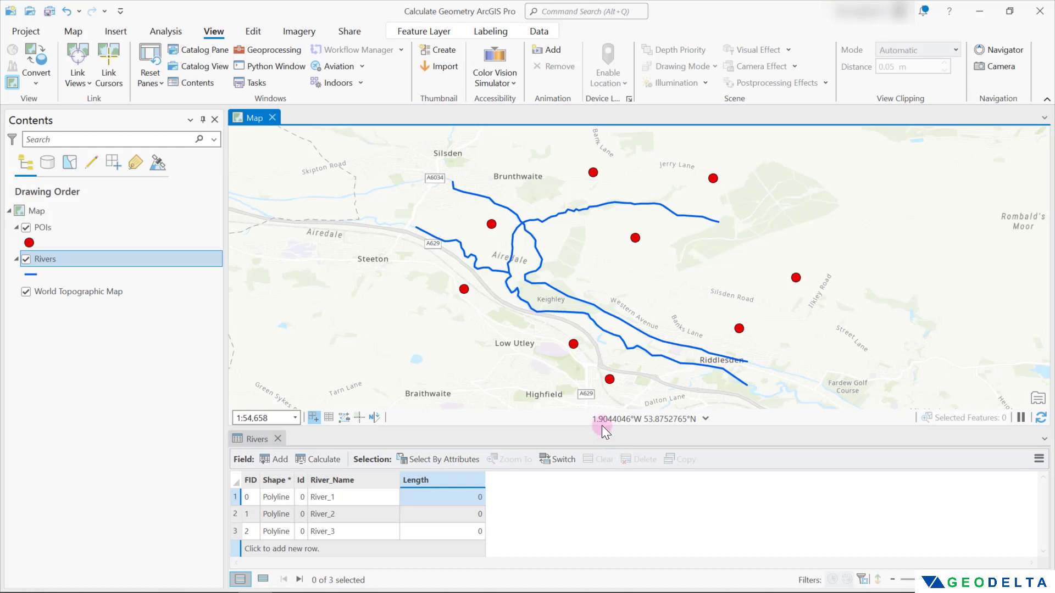
right_click(125, 258)
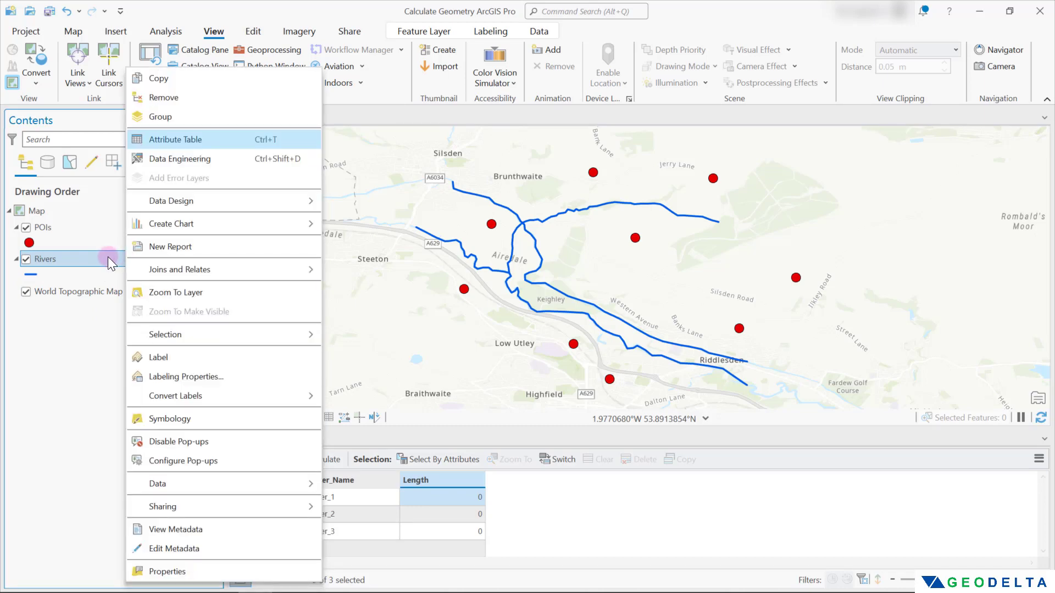
click(184, 573)
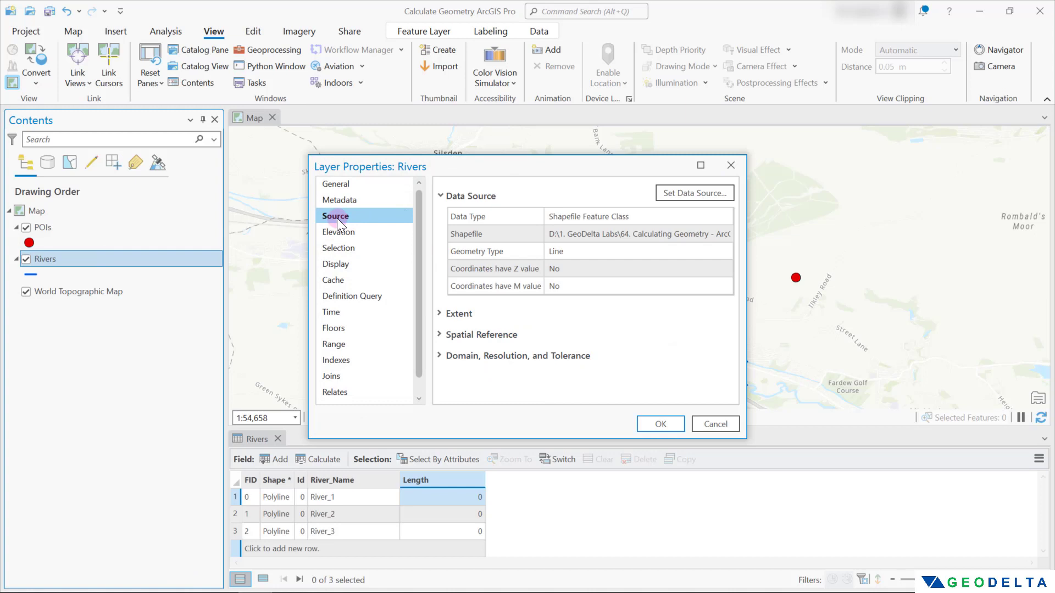
click(438, 335)
scroll(635, 331, down, 1)
click(595, 319)
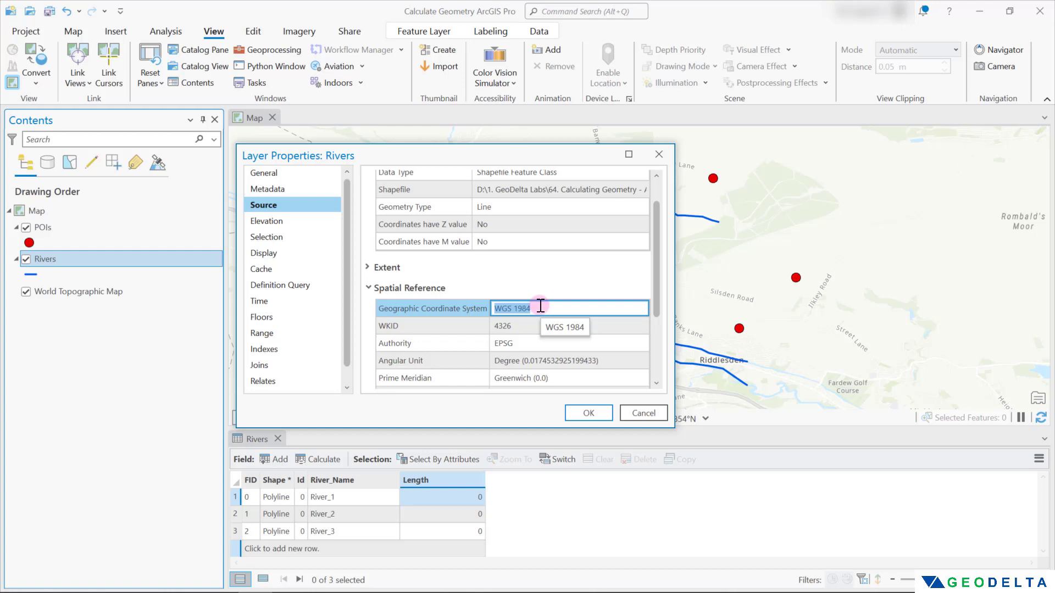
key(Return)
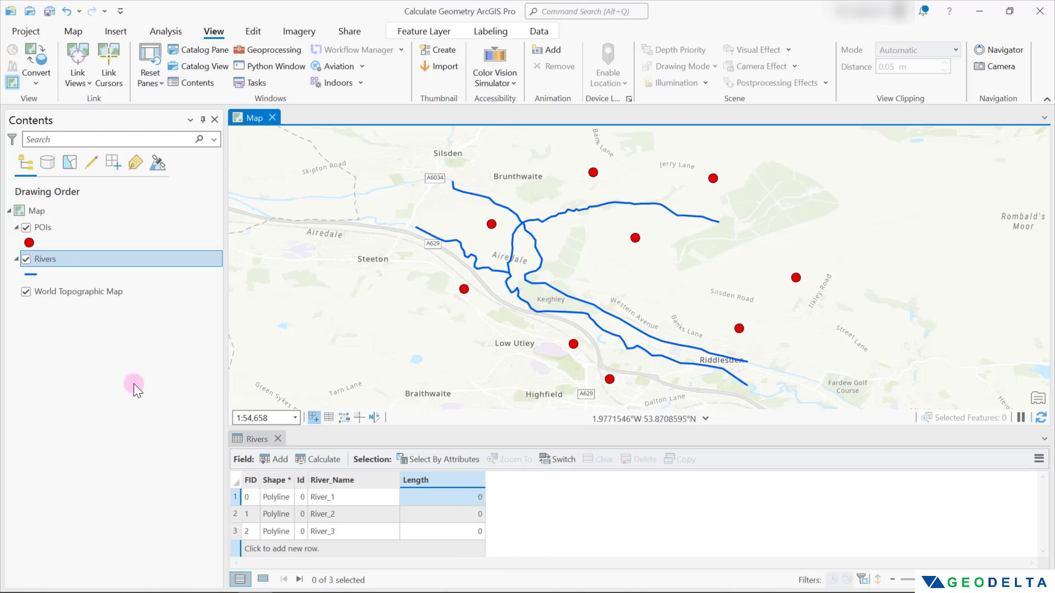
- Locate the rivers within England on the map and examine the UTM zones world image for the zone covering that area
scroll(608, 252, down, 8)
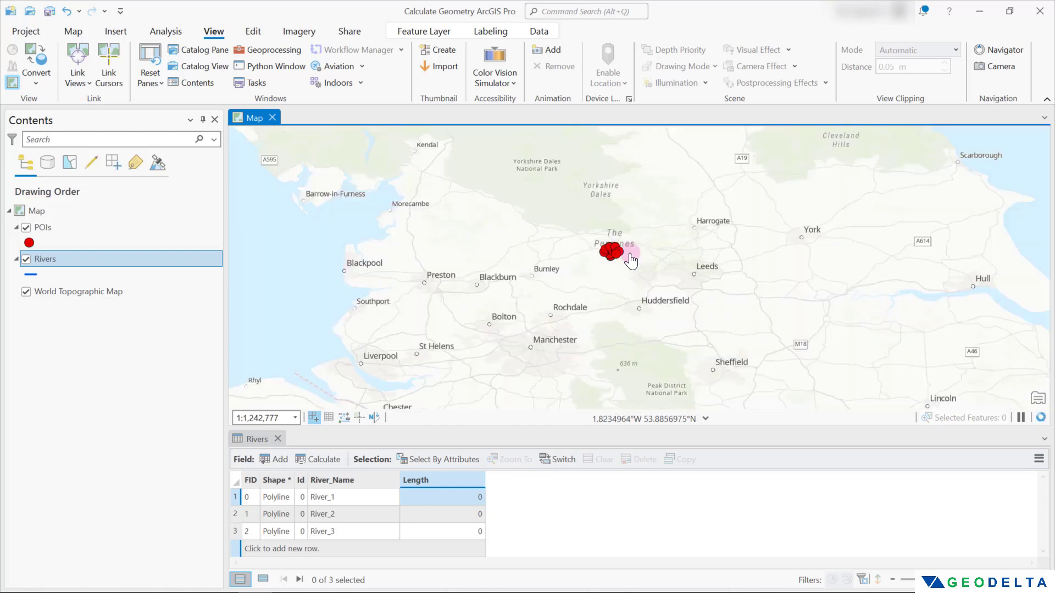
scroll(631, 261, down, 2)
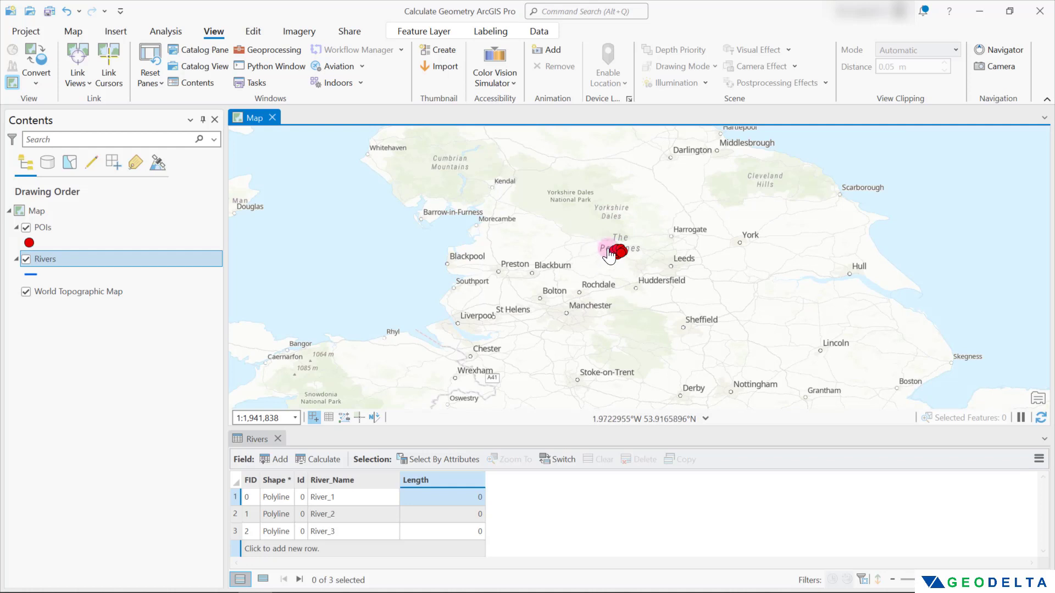
scroll(609, 256, up, 6)
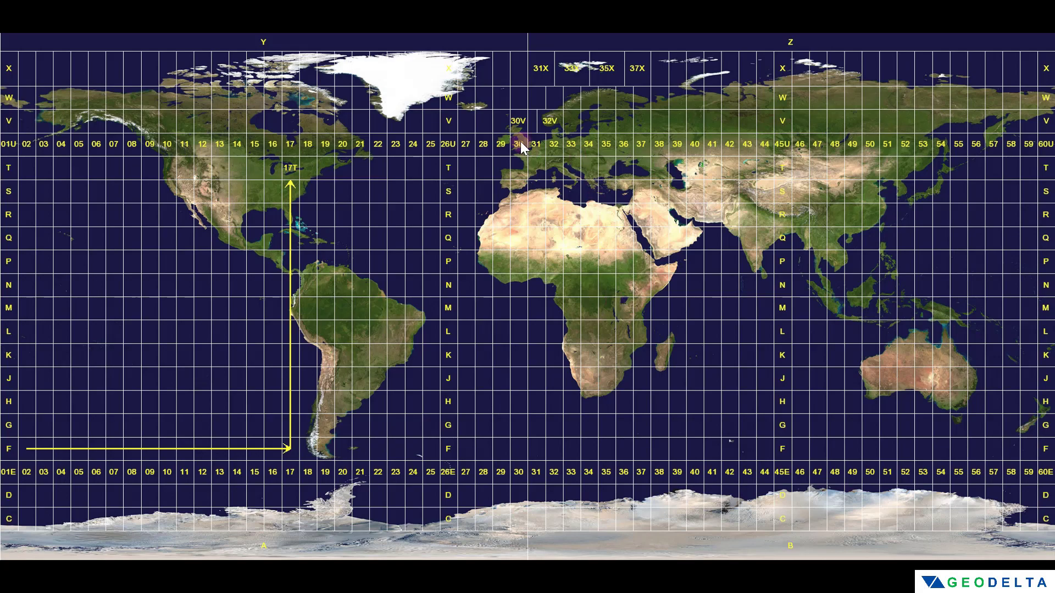
scroll(520, 141, up, 5)
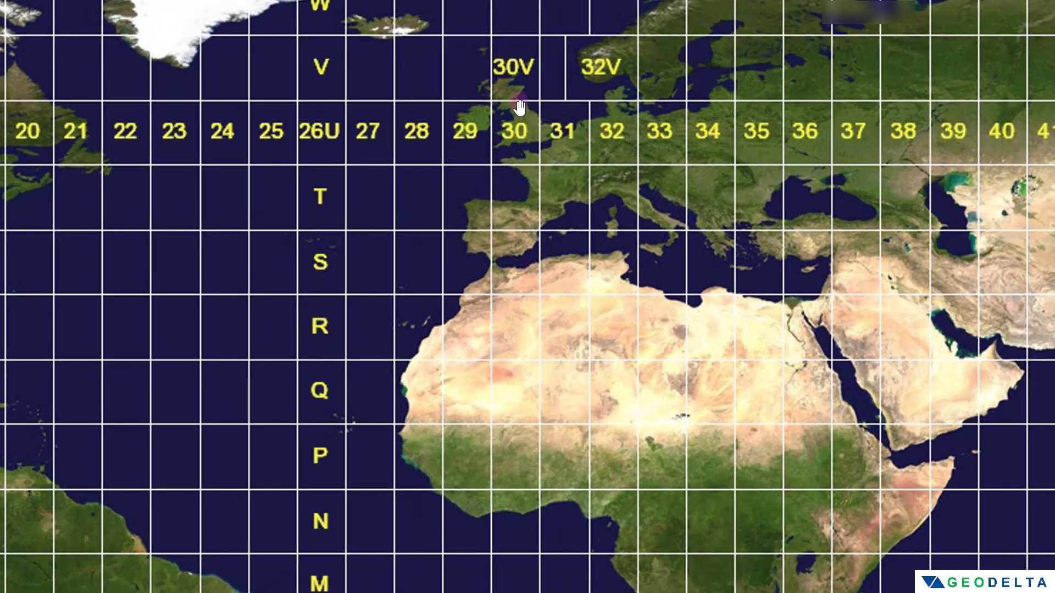
drag(513, 110, 517, 186)
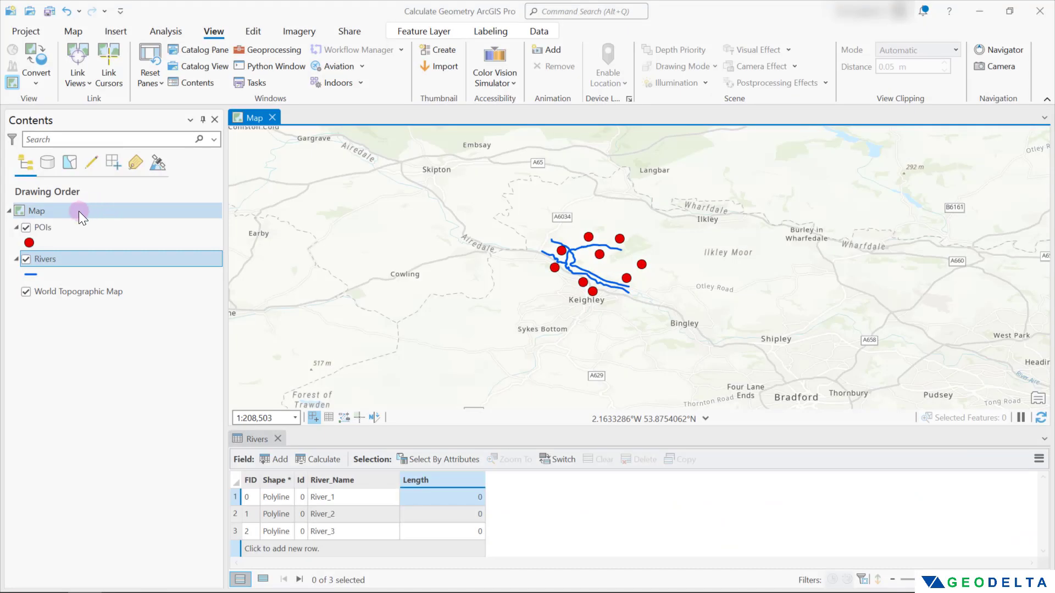
- Set the map's coordinate system to the projected WGS 1984 UTM Zone 30N
click(64, 209)
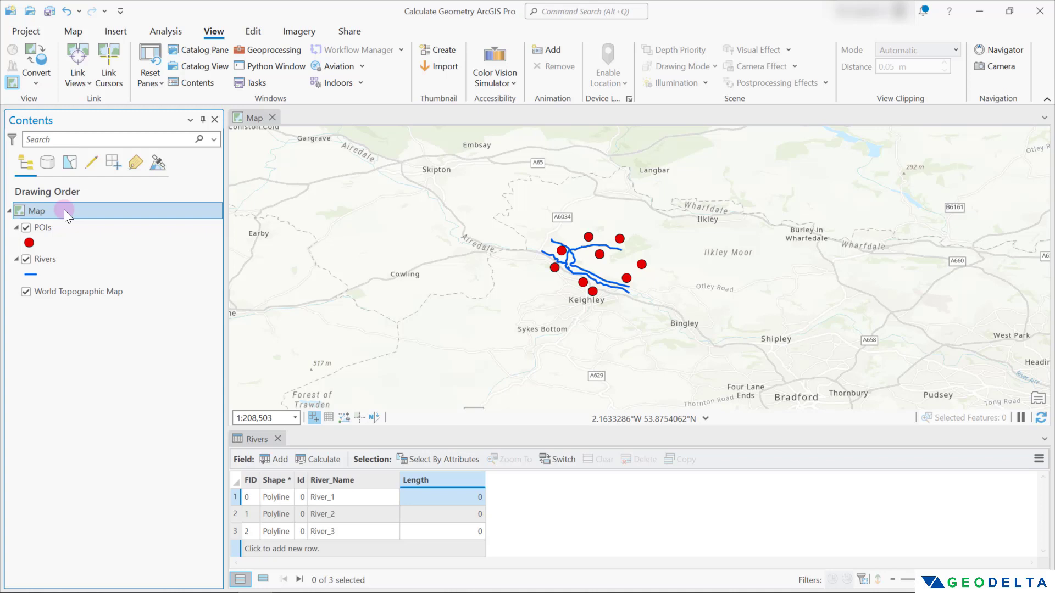
right_click(64, 209)
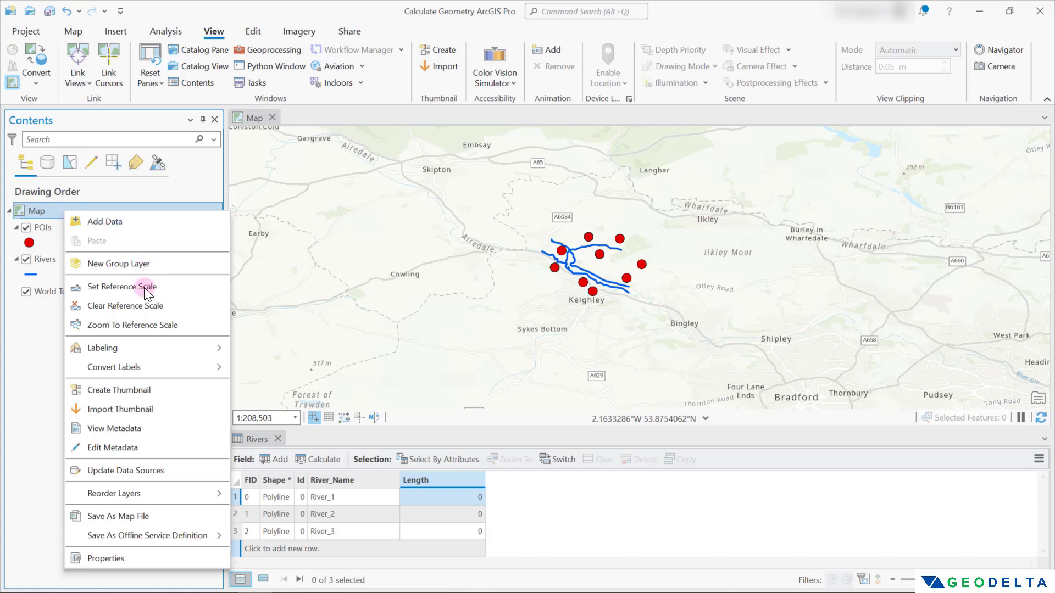
click(111, 558)
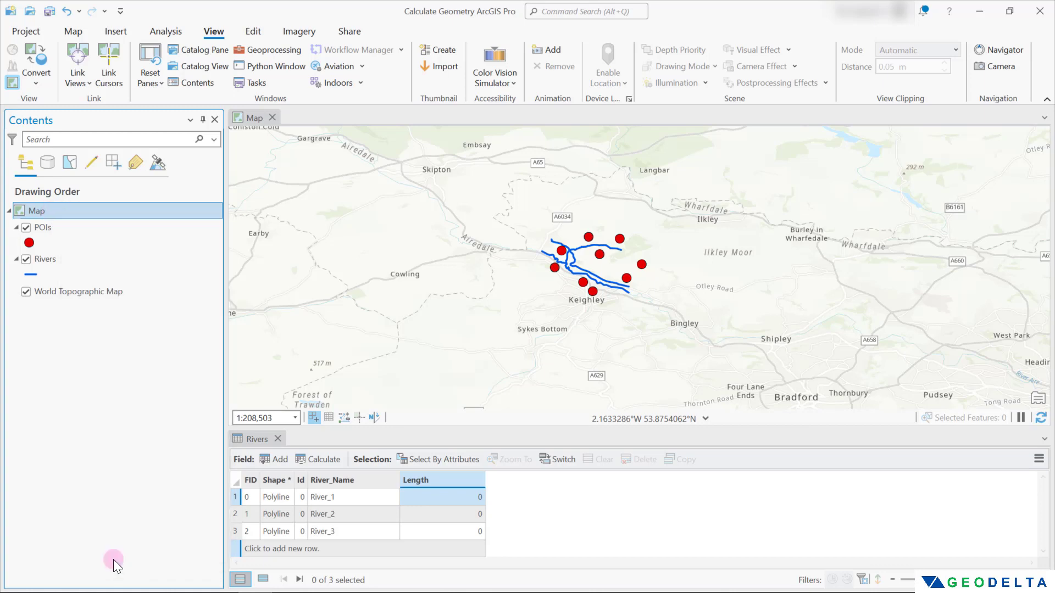
click(422, 432)
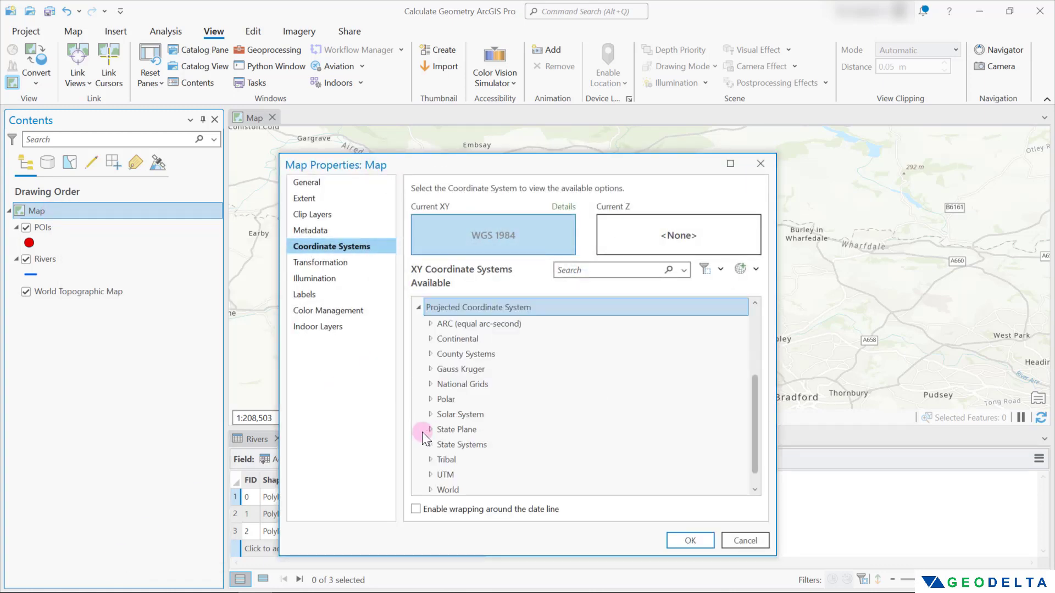
scroll(500, 307, down, 1)
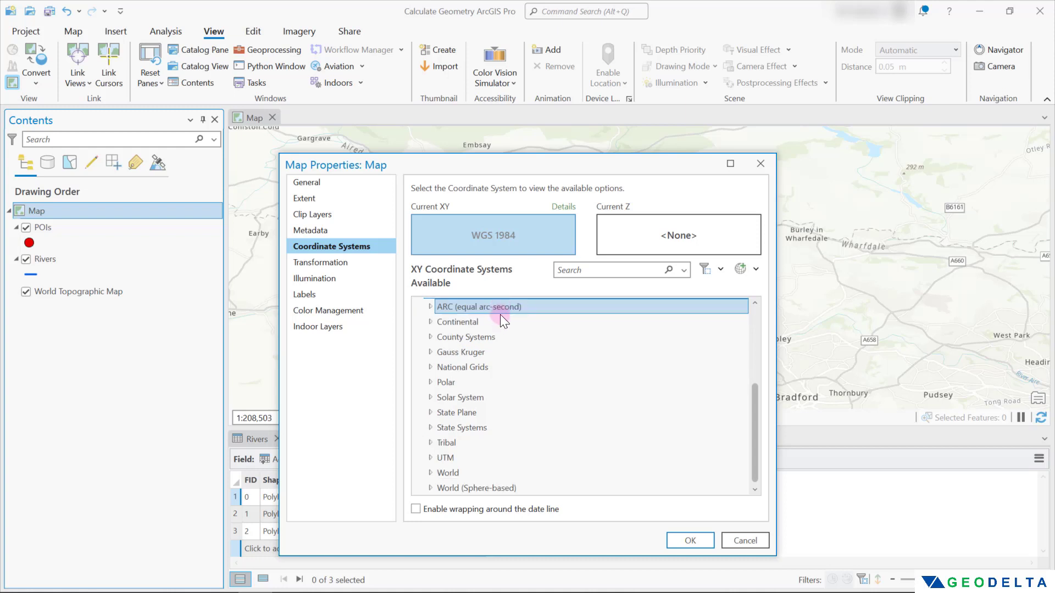
click(431, 459)
scroll(500, 428, down, 2)
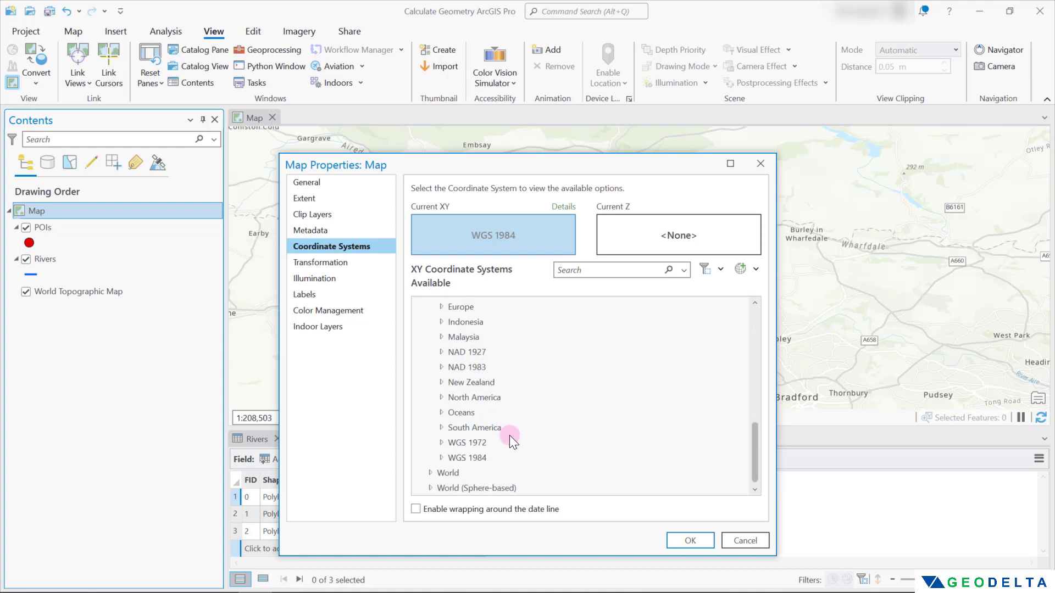
click(443, 459)
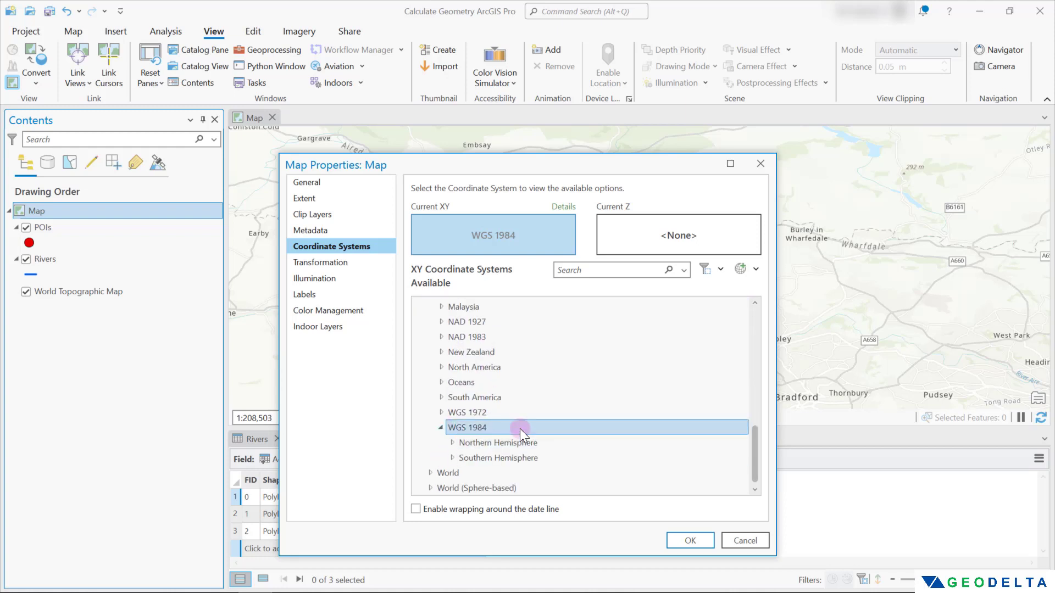
double_click(469, 442)
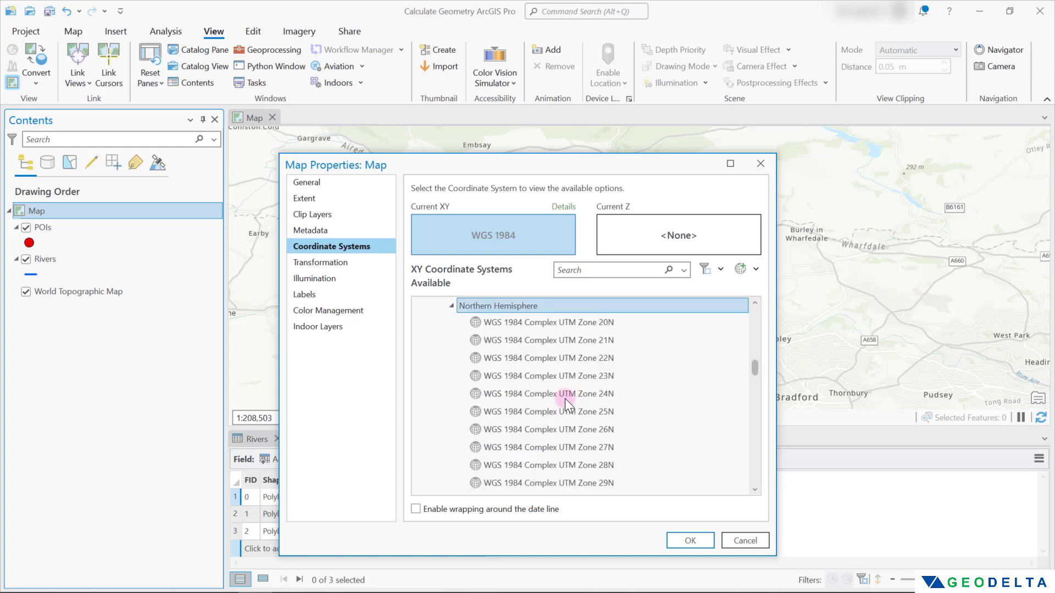
scroll(592, 394, down, 8)
click(550, 378)
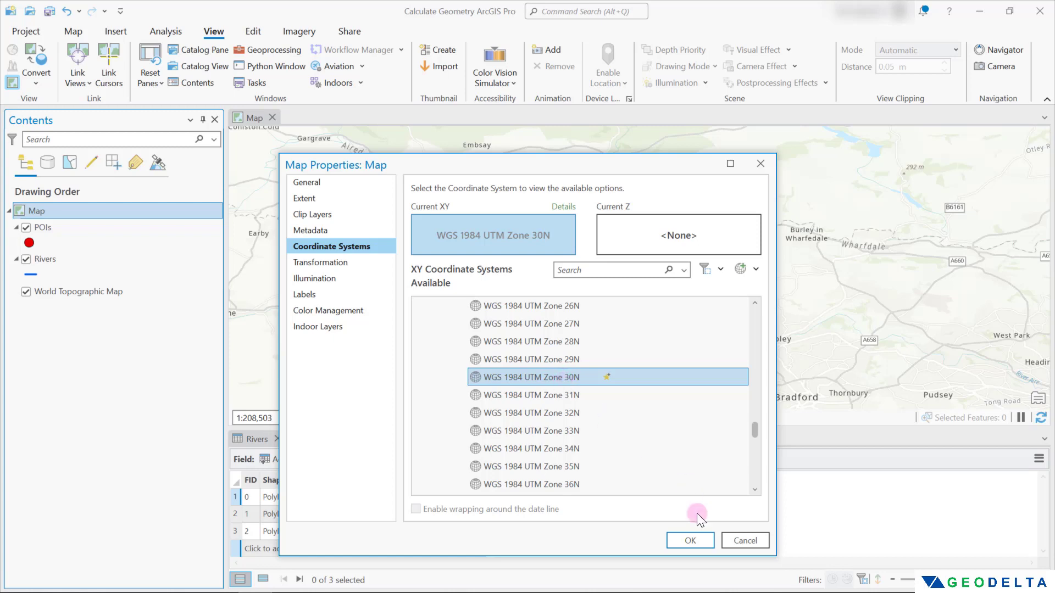
click(690, 541)
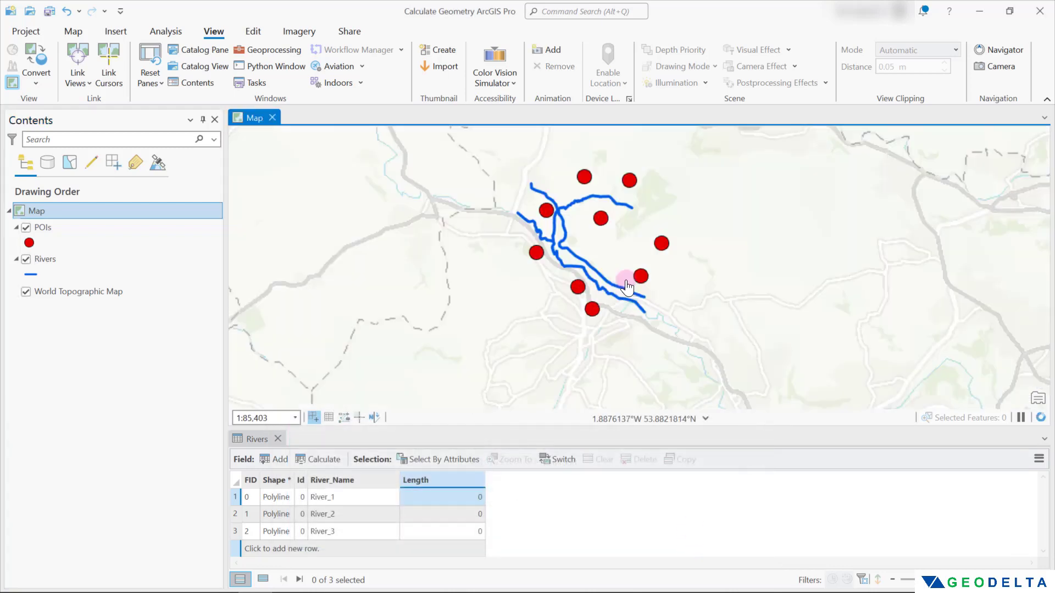
- Set up a feature export of the Rivers layer with the output feature class named Rivers_UTM in the 64. Calculating Geometry - ArcGIS Pro folder
drag(627, 269, 607, 327)
click(48, 259)
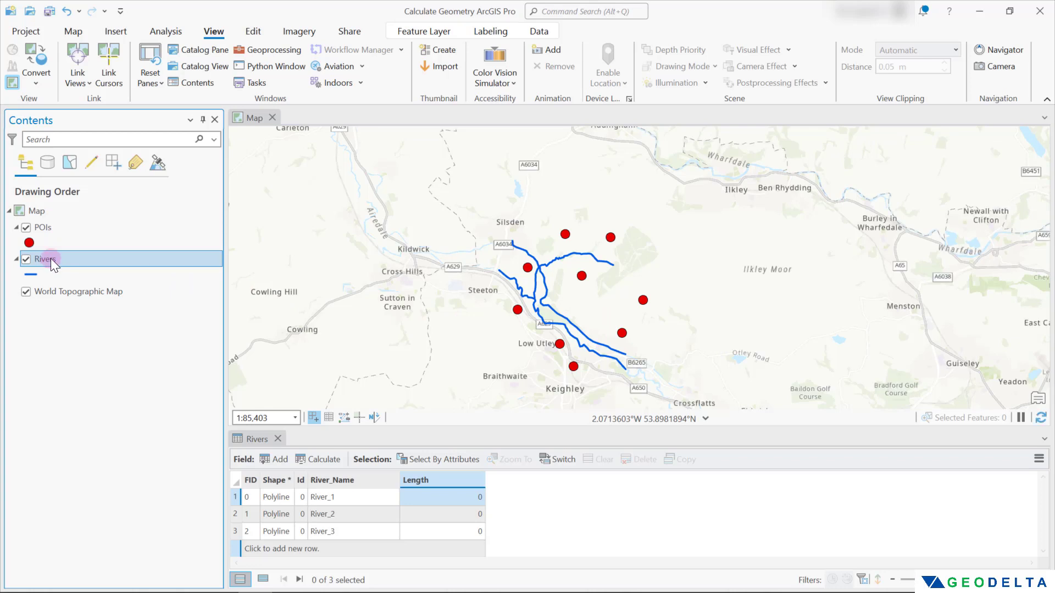
right_click(50, 258)
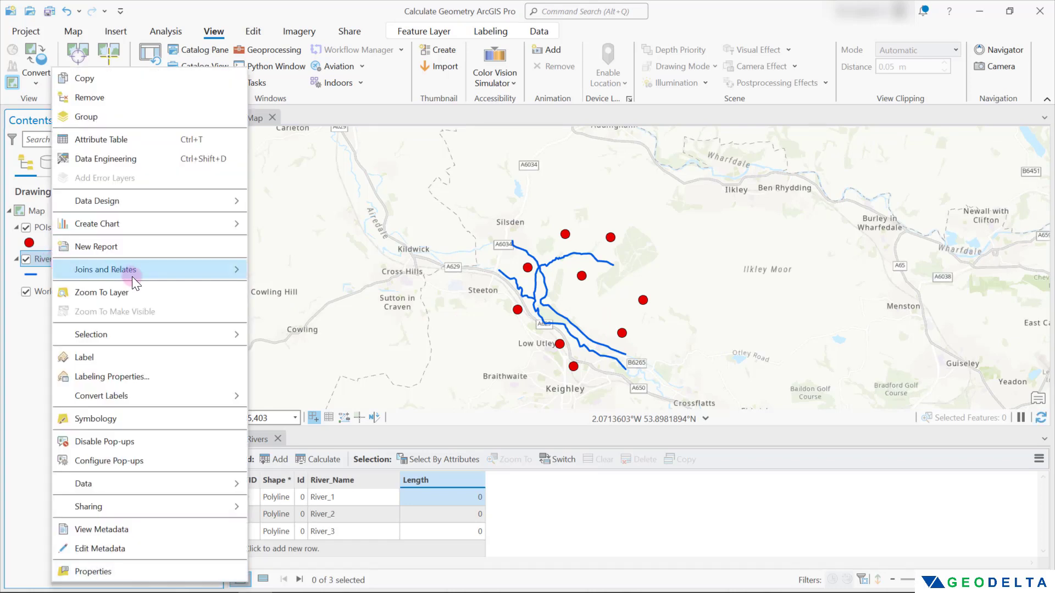
mouse_move(132, 276)
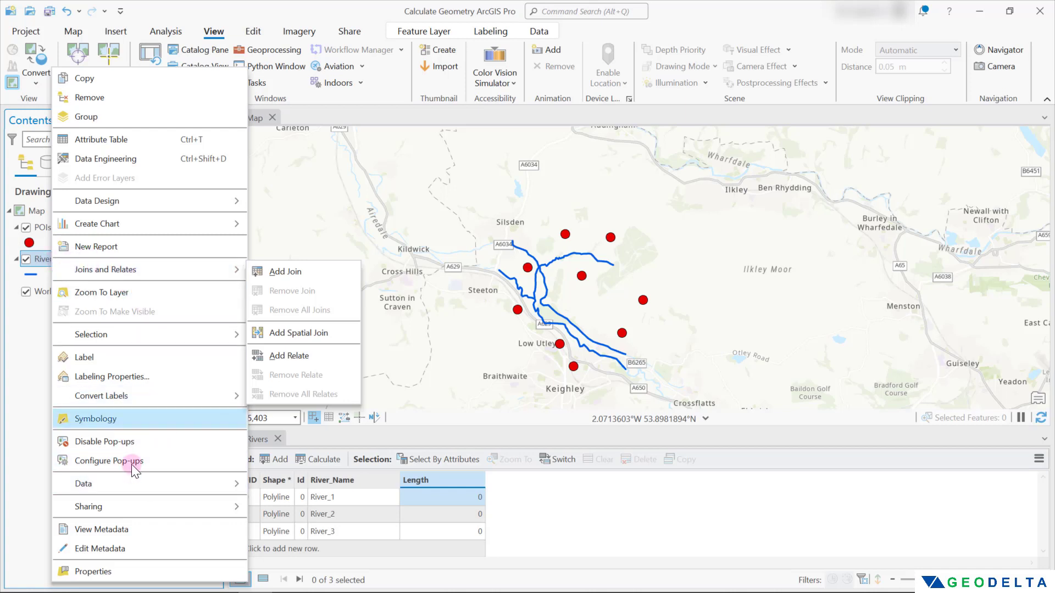
mouse_move(127, 484)
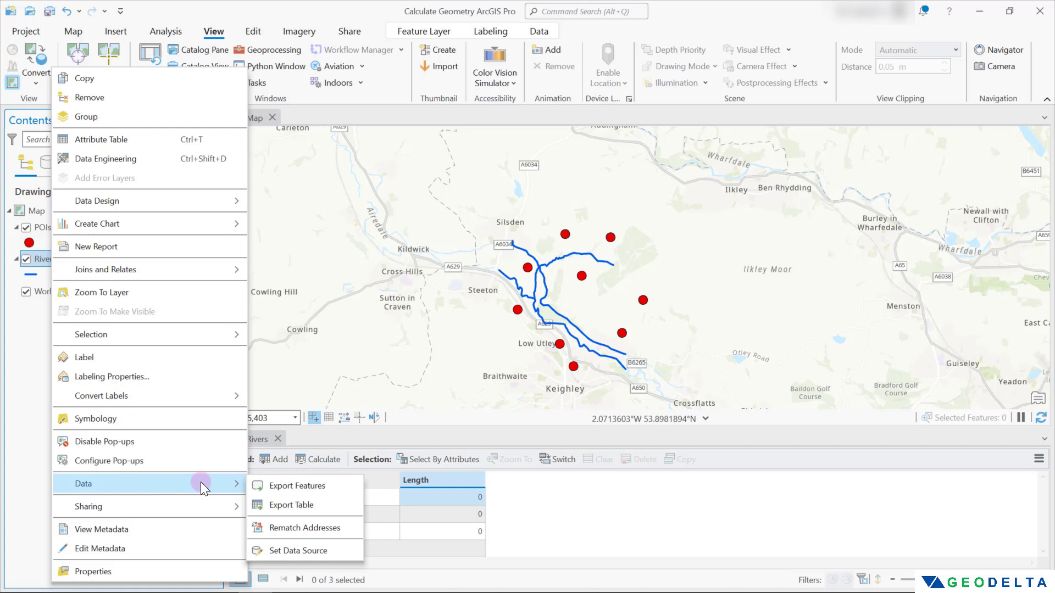
click(309, 487)
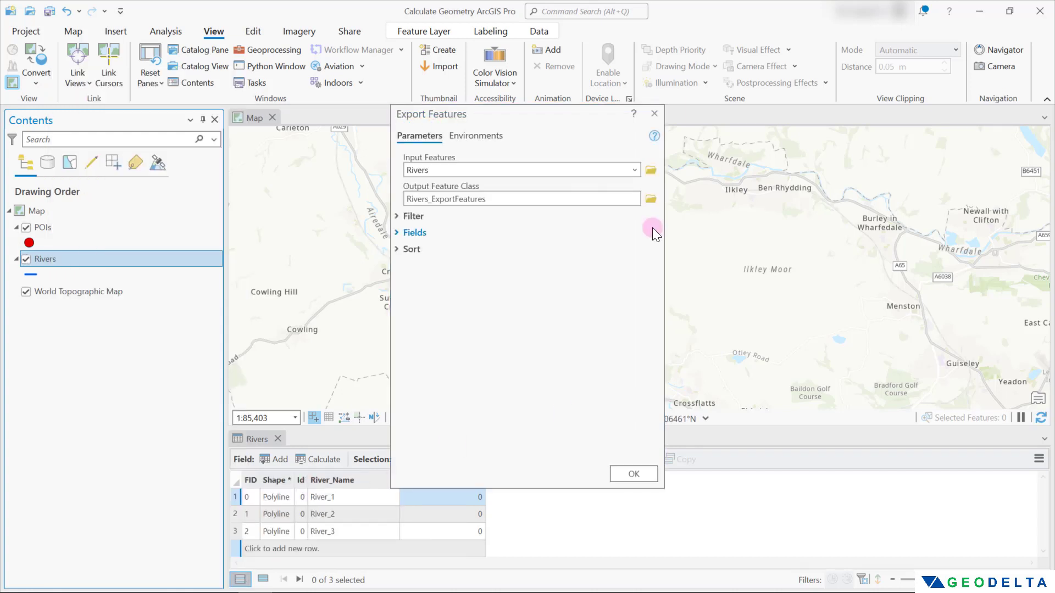
click(651, 200)
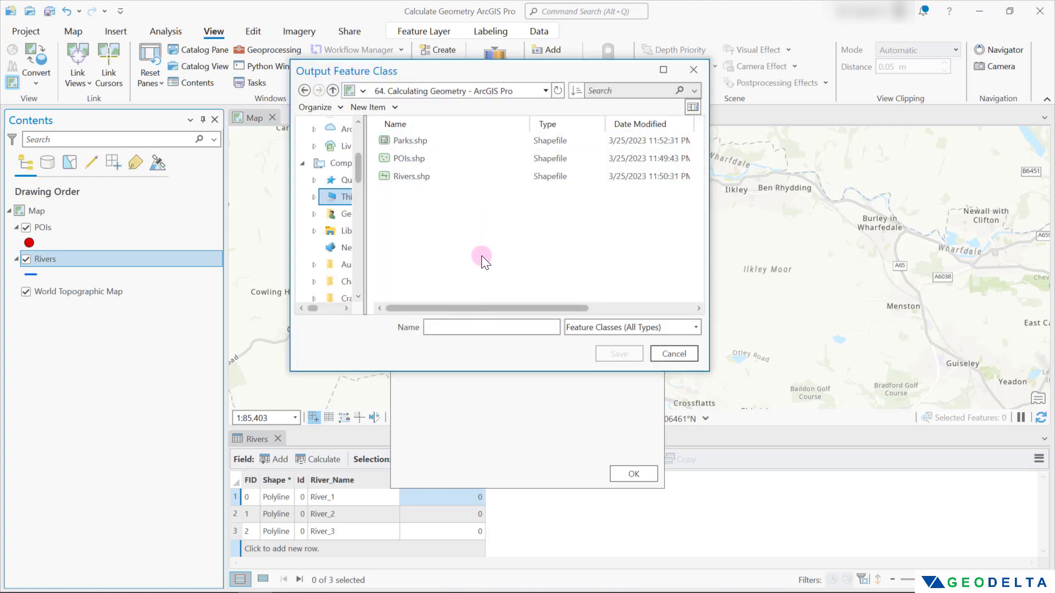
click(464, 329)
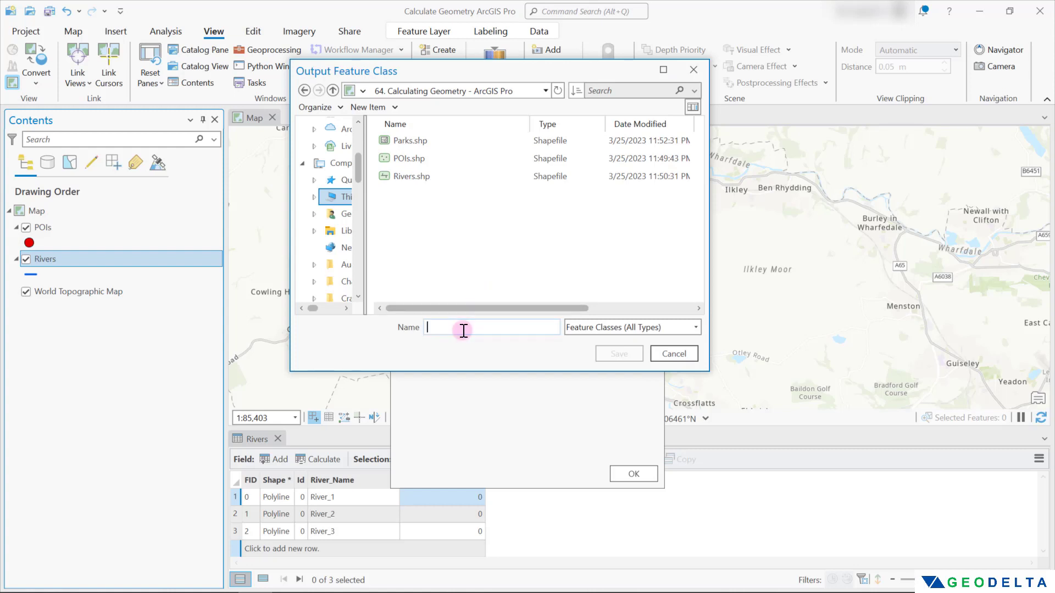
text(Rivers)
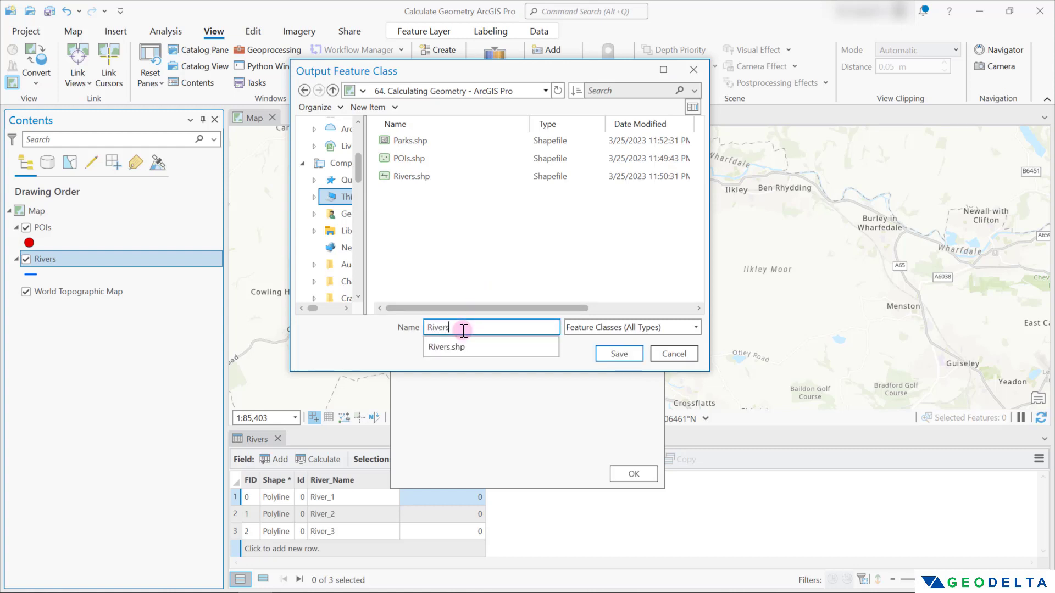
text(_UTM)
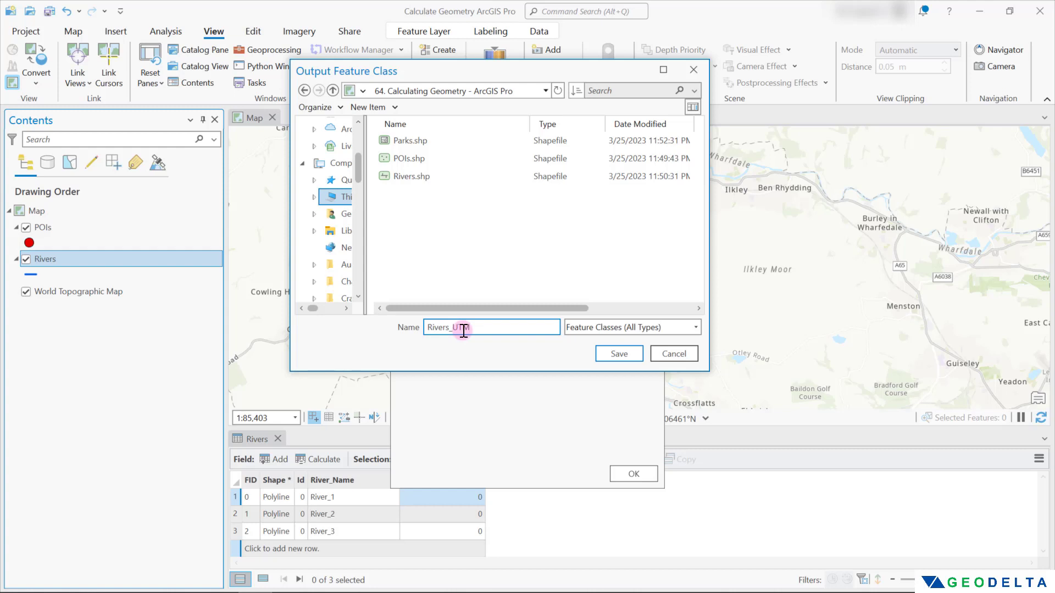
click(618, 354)
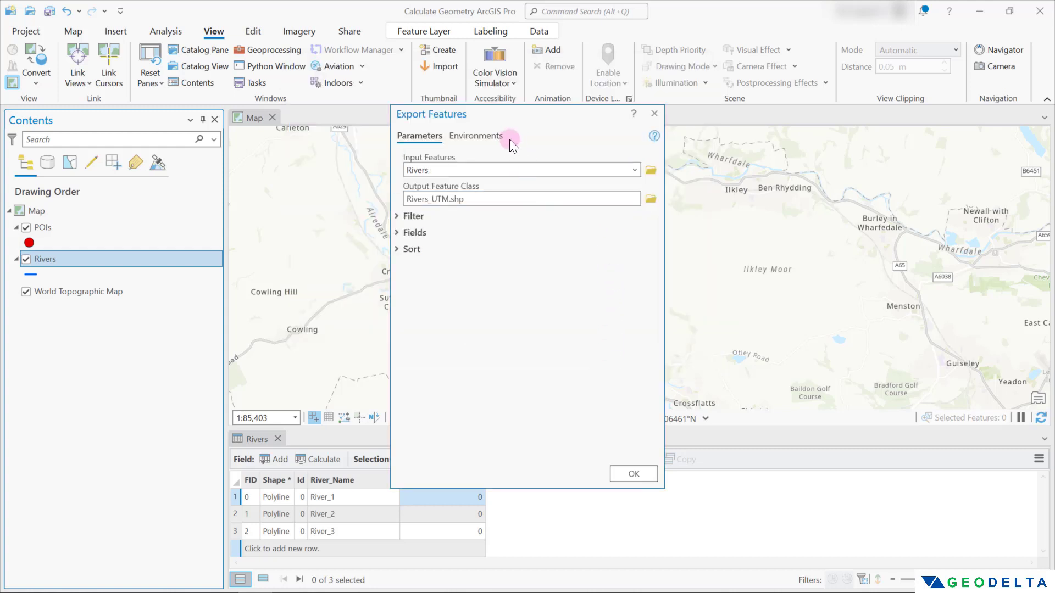
- Set the export's output coordinate system to that of the current map, WGS_1984_UTM_Zone_30N, and run the export
click(476, 138)
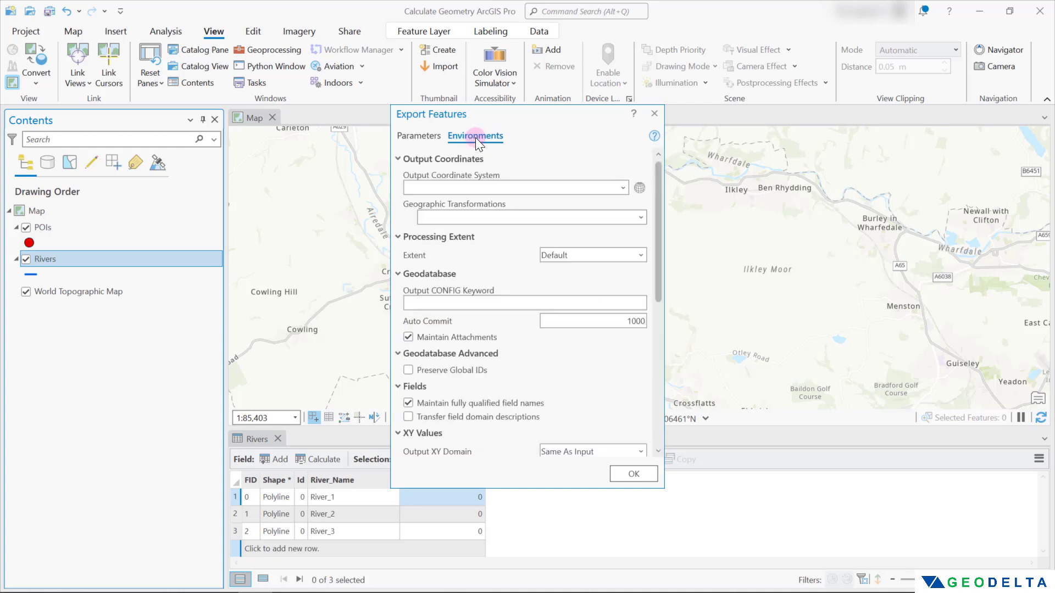
click(620, 189)
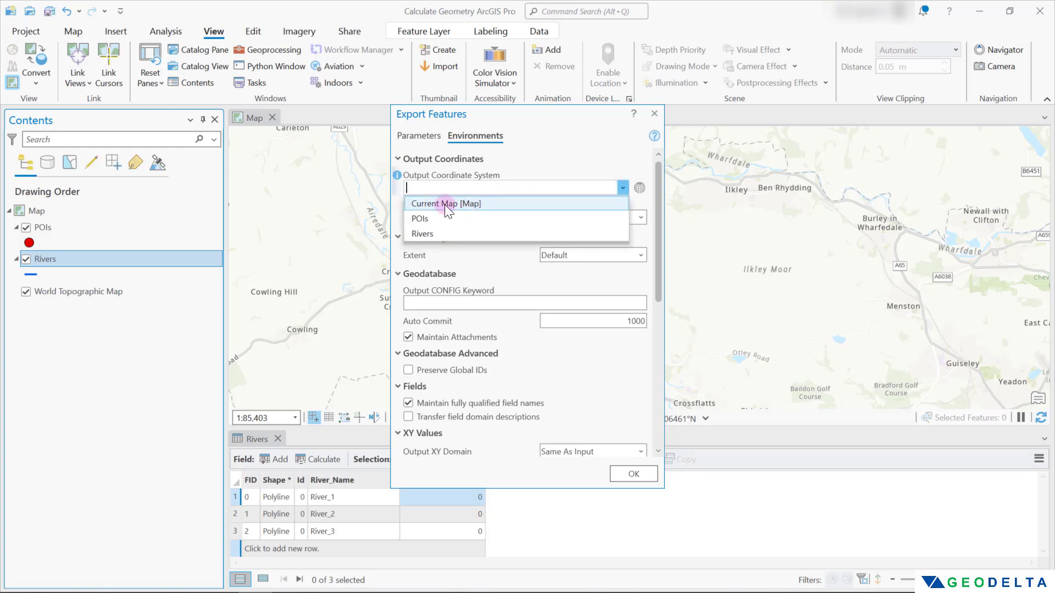
click(475, 203)
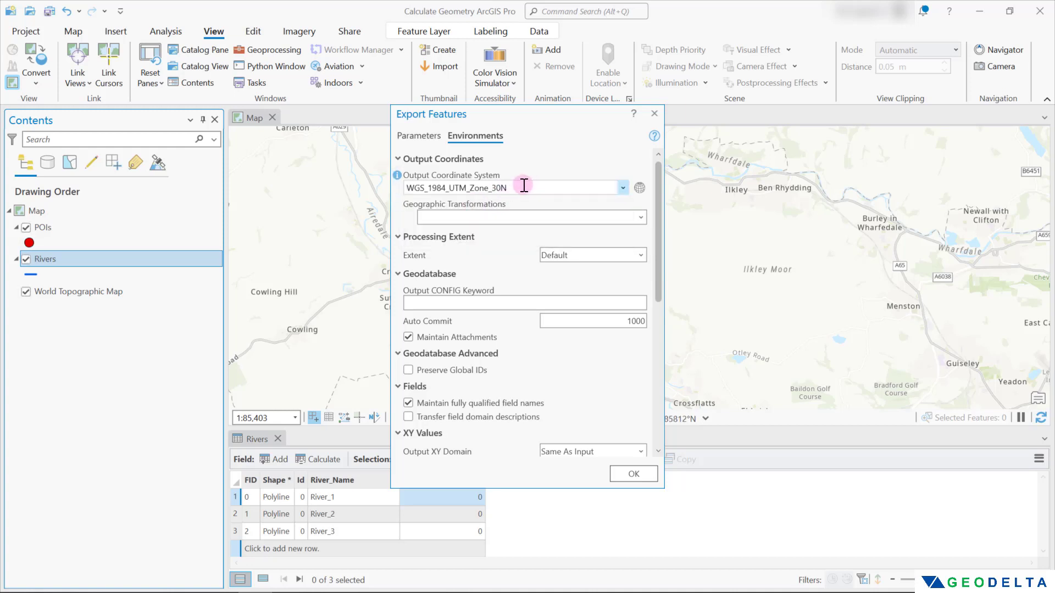
click(422, 136)
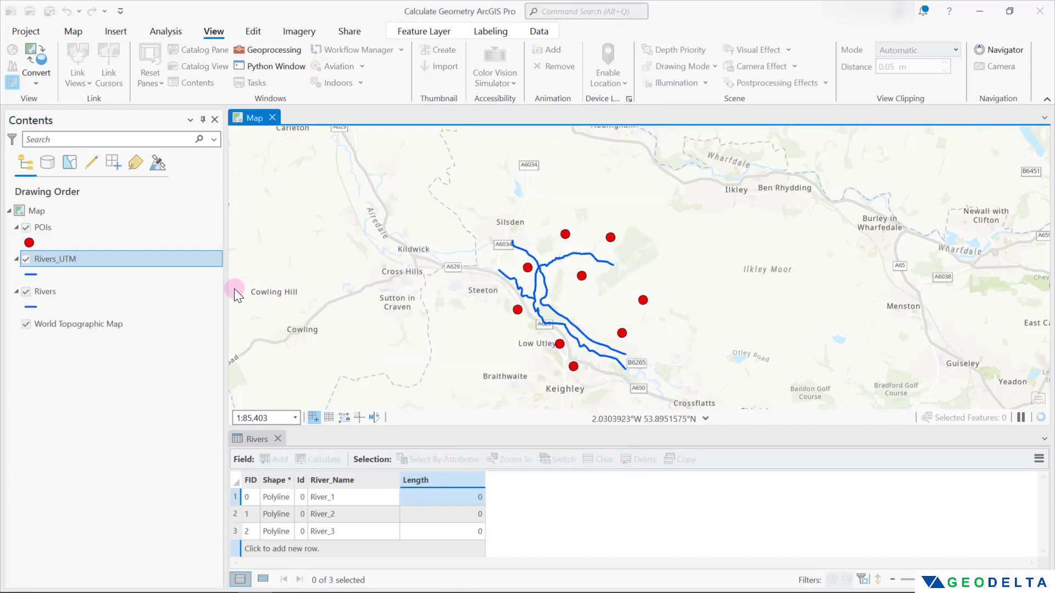
- Check the spatial reference in the Rivers_UTM layer's source properties to verify its projected coordinate system
right_click(77, 260)
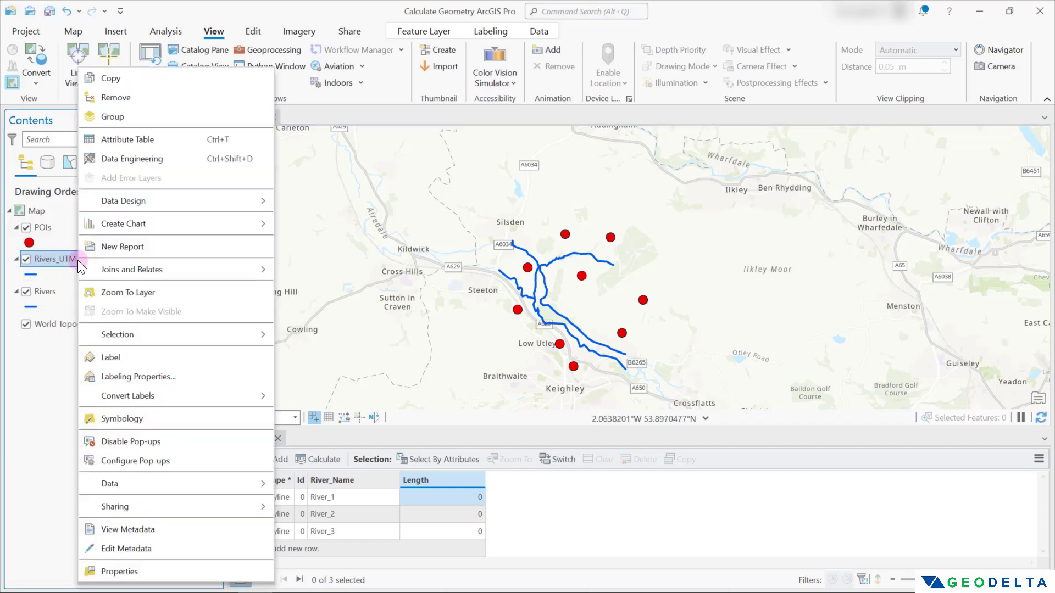
click(146, 569)
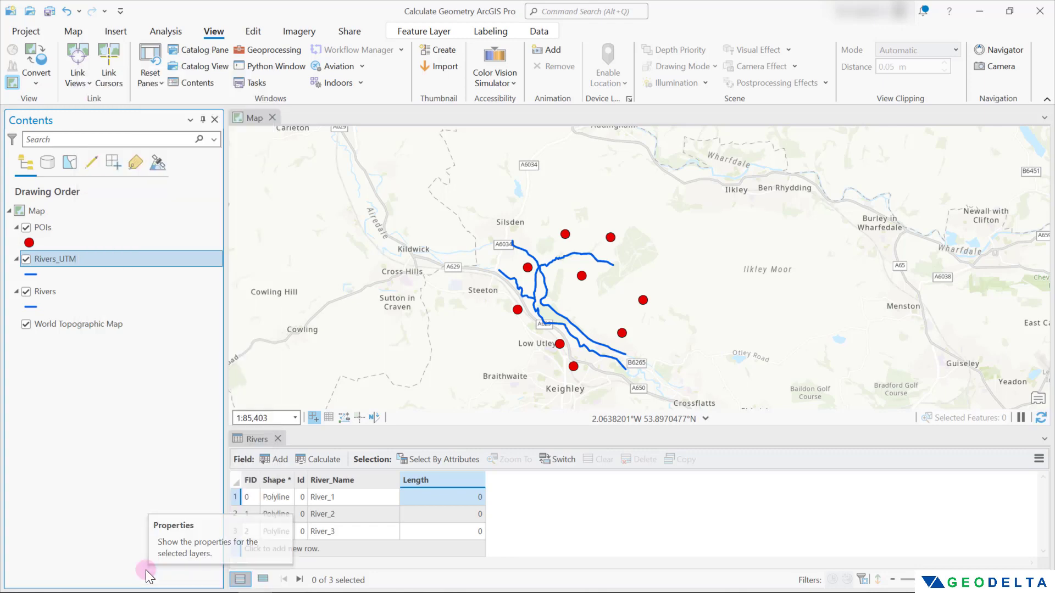
click(336, 216)
click(438, 352)
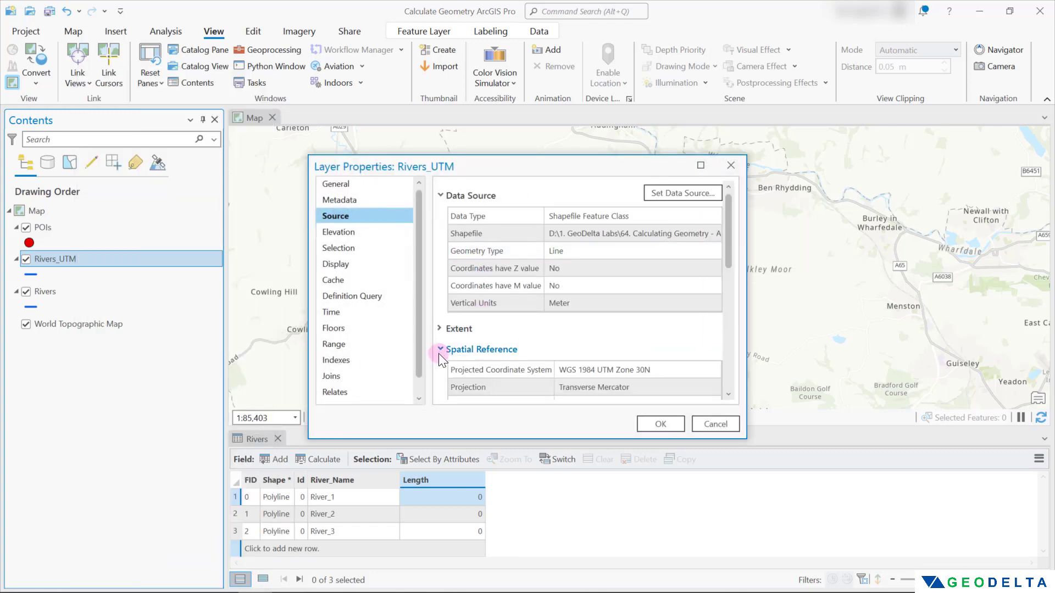
scroll(635, 344, down, 4)
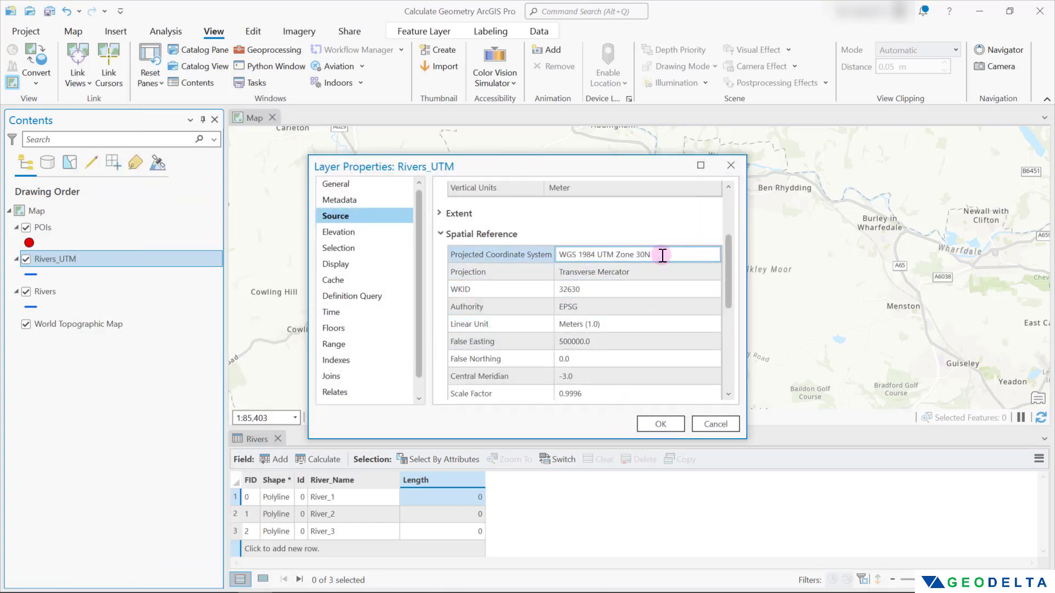
click(645, 256)
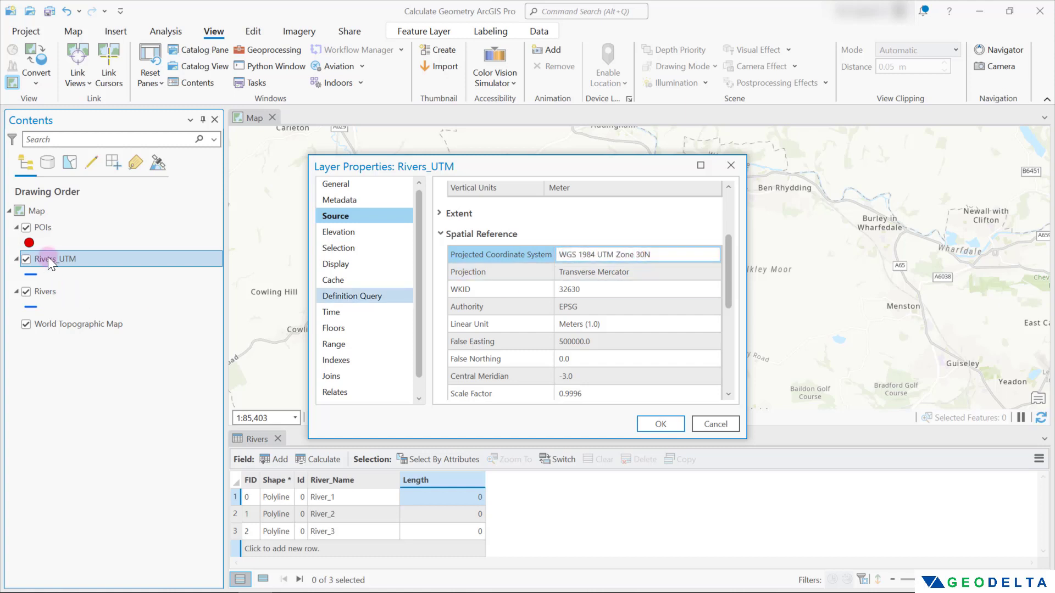
drag(645, 255, 654, 263)
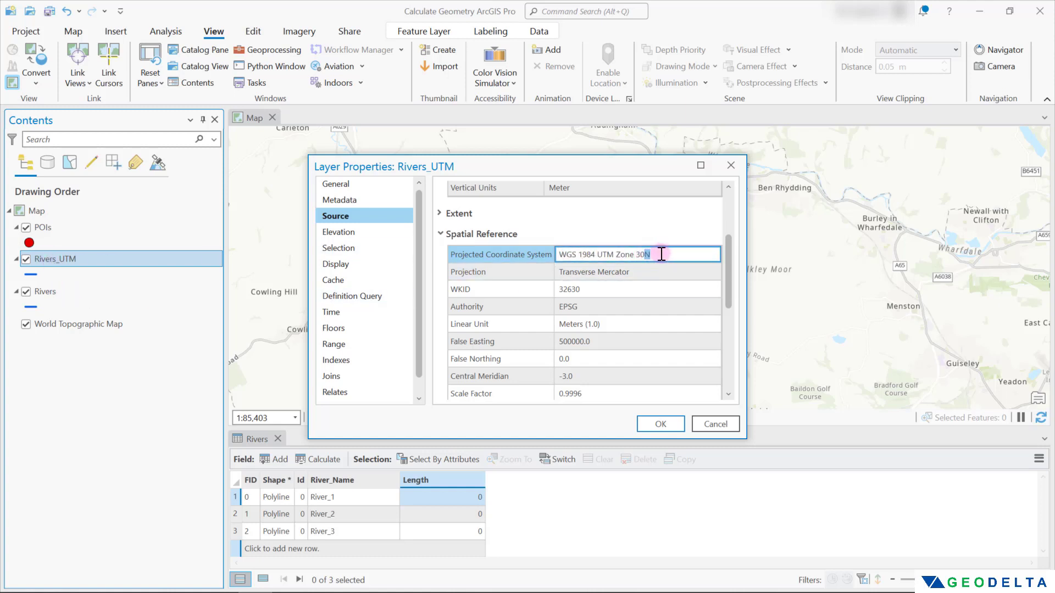
click(661, 253)
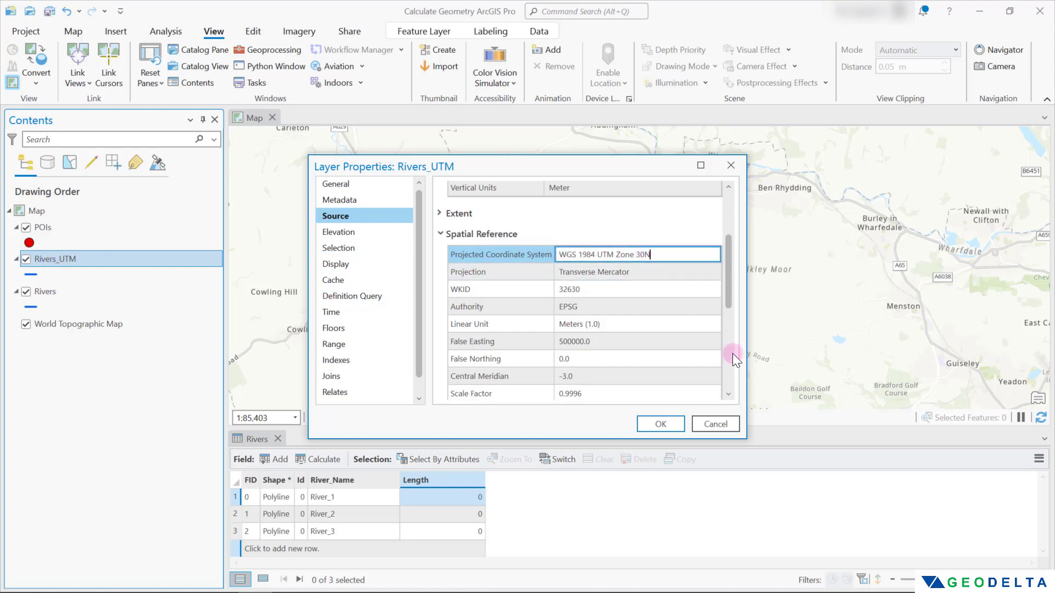
click(716, 424)
- Close the Rivers table, open the Rivers_UTM attribute table and widen its Length column
click(278, 438)
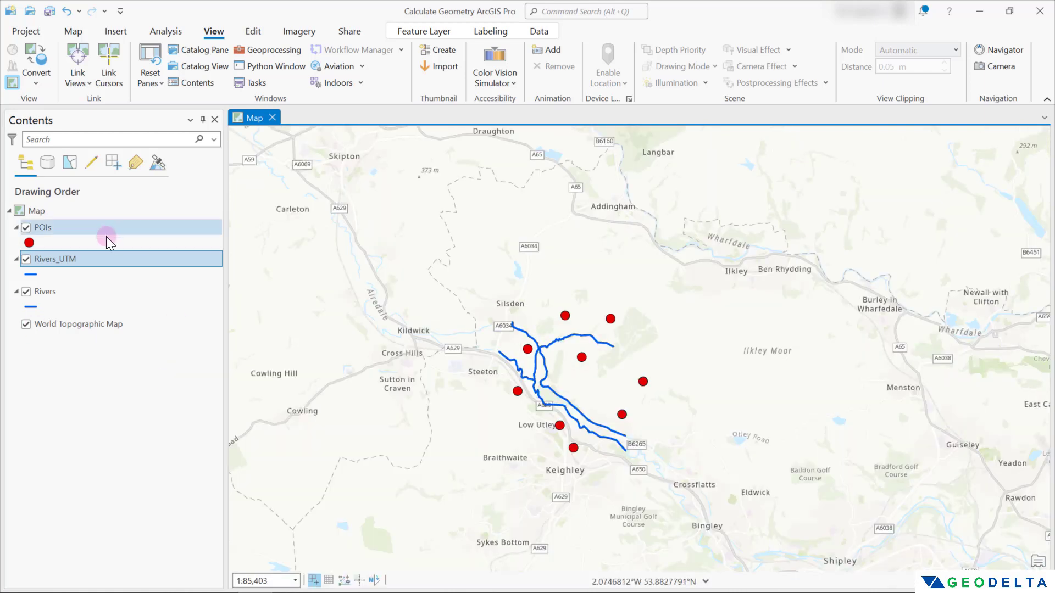
right_click(76, 259)
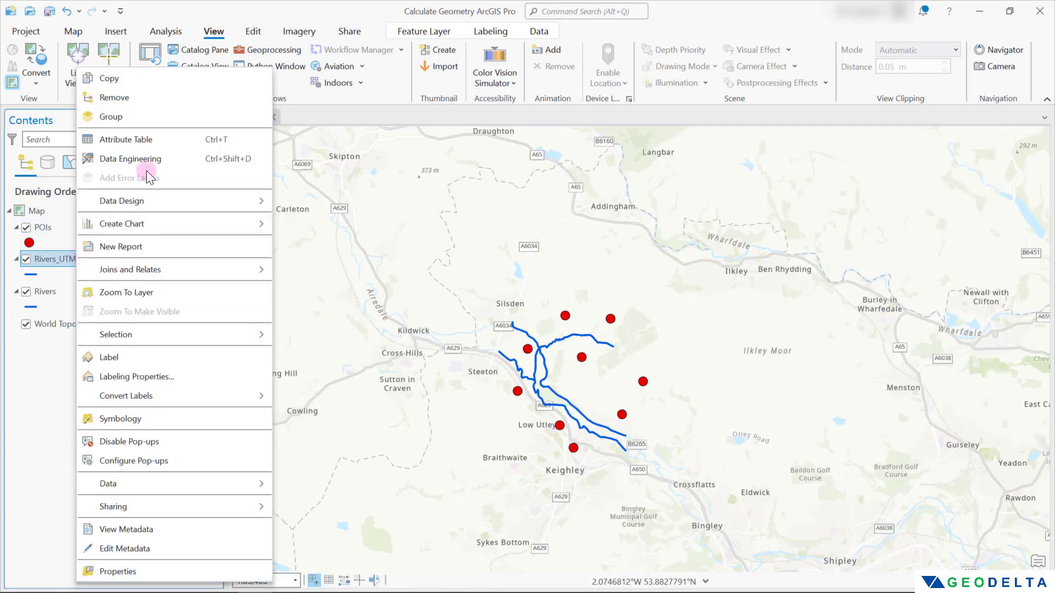
click(153, 140)
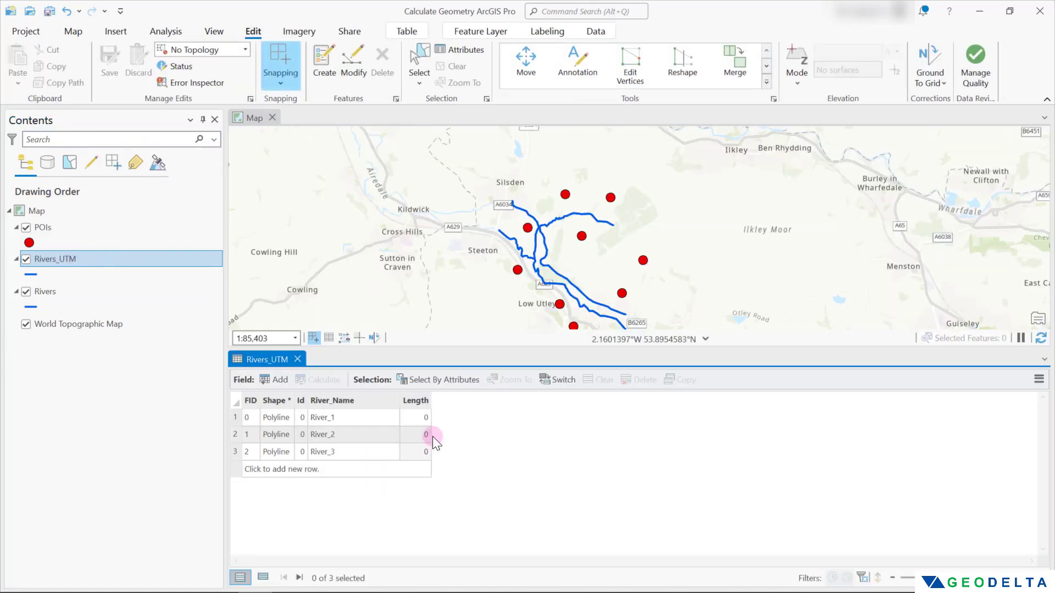
drag(431, 400, 494, 407)
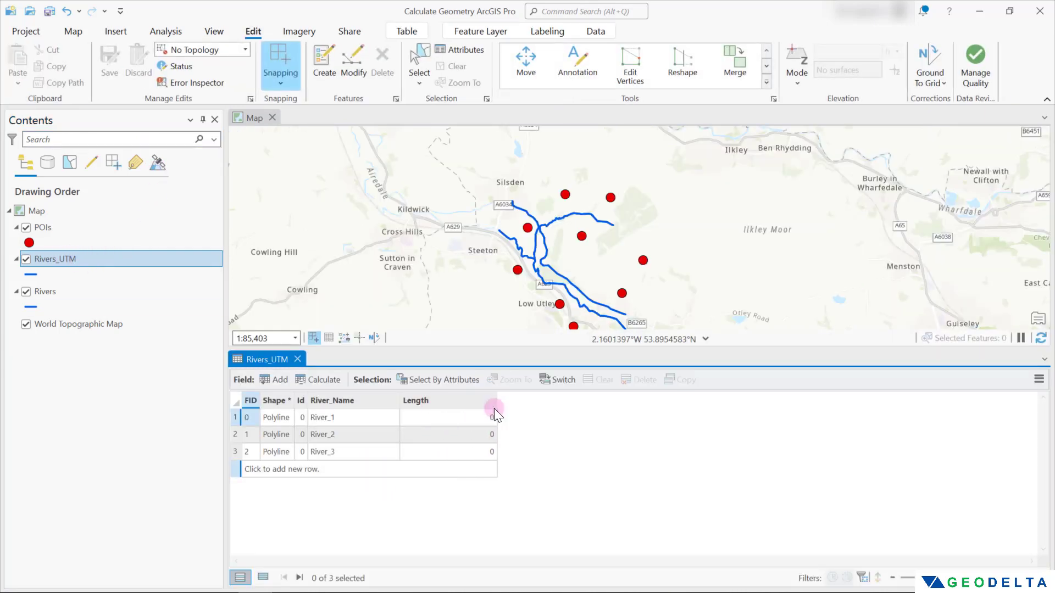
- Calculate geometry for the Rivers_UTM Length field using the Length property, Meters and the current map's coordinate system, WGS_1984_UTM_Zone_30N
click(435, 399)
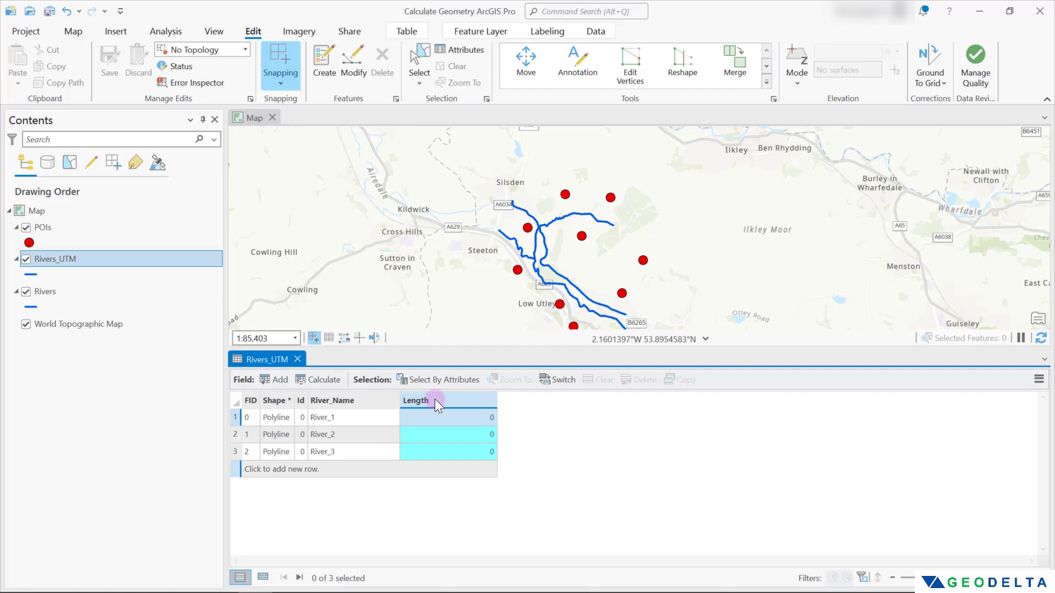
right_click(435, 400)
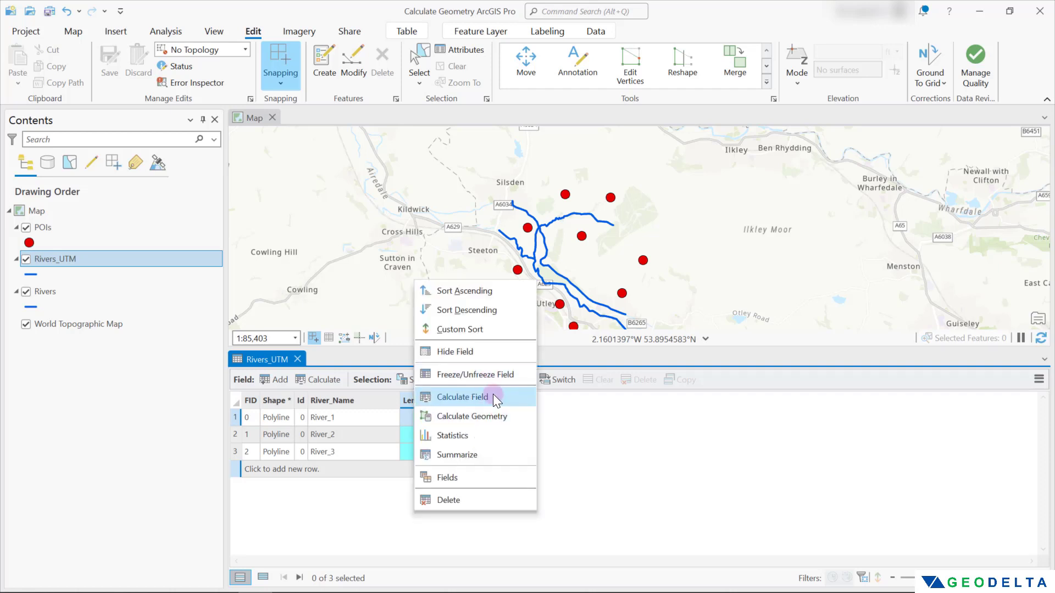
click(496, 417)
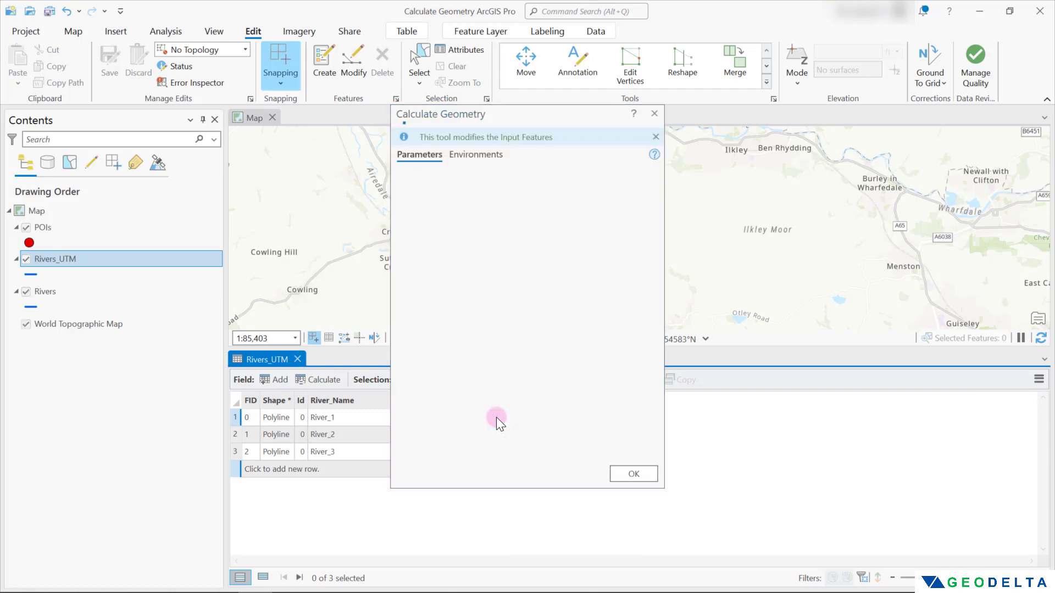
click(651, 231)
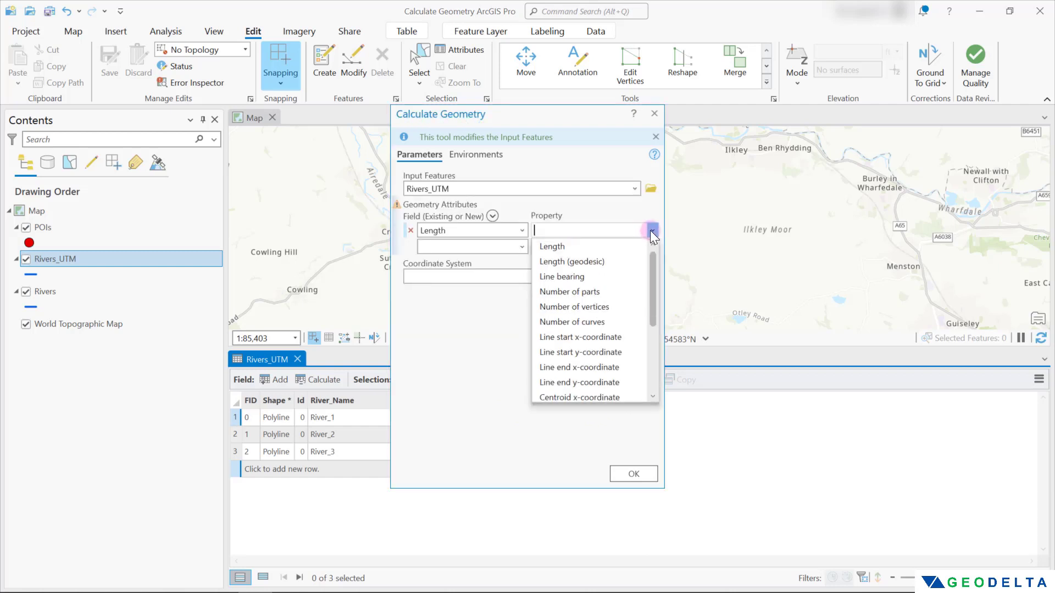
click(568, 247)
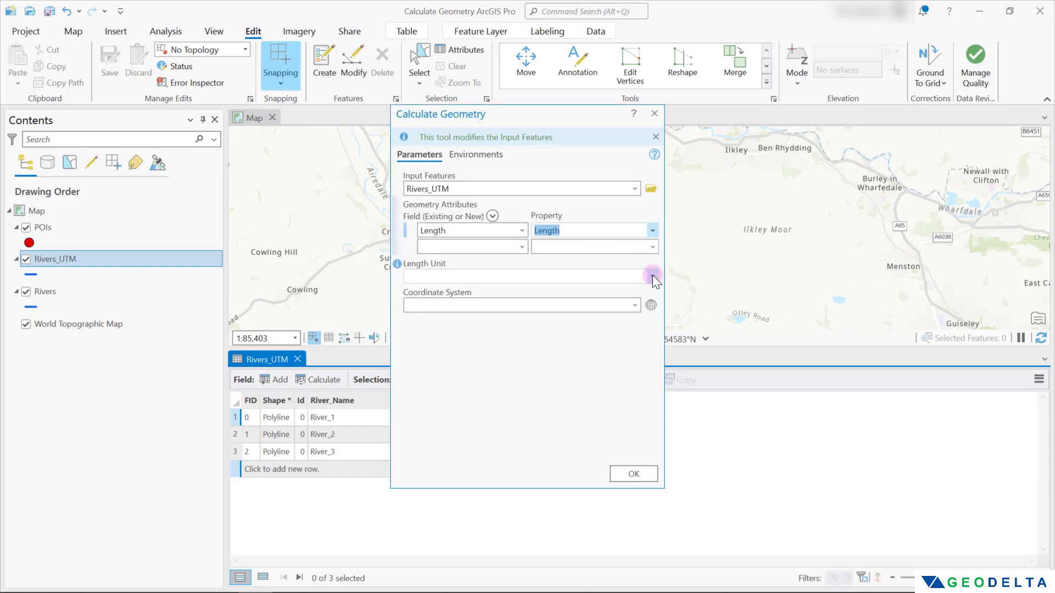
click(651, 276)
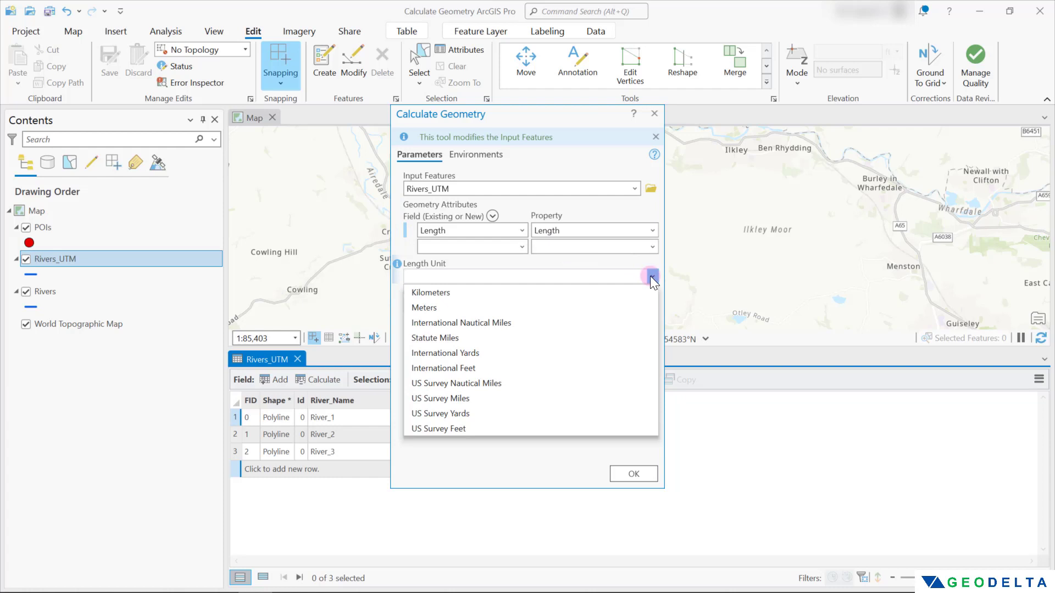
click(449, 309)
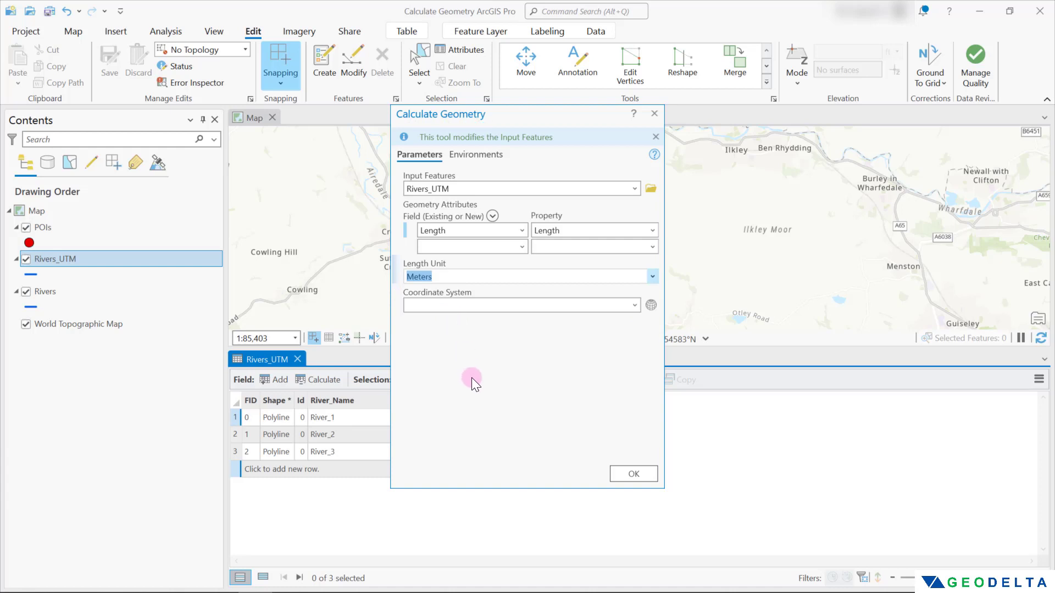
click(634, 306)
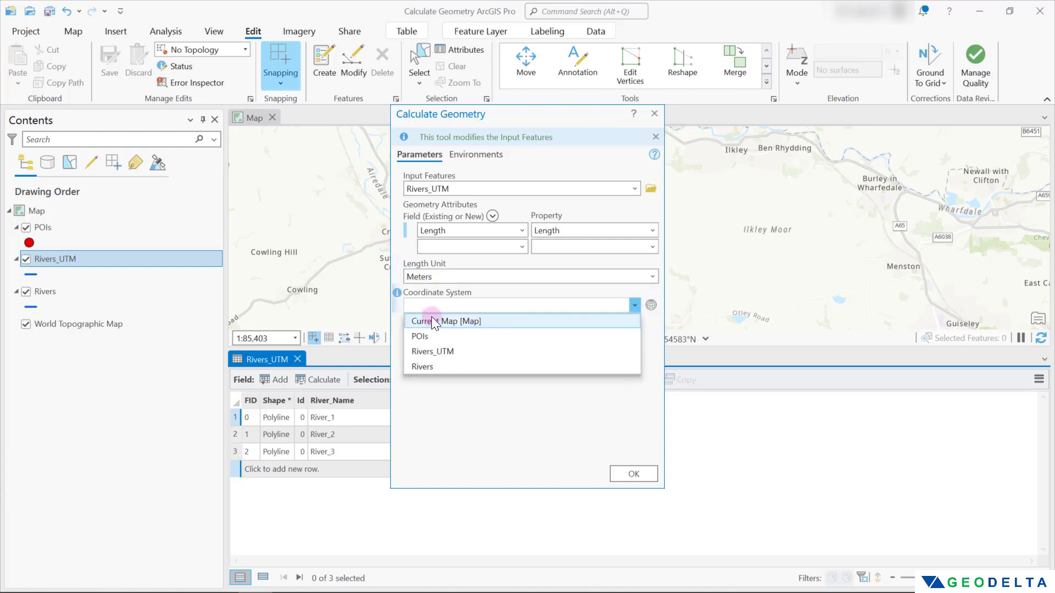
click(466, 320)
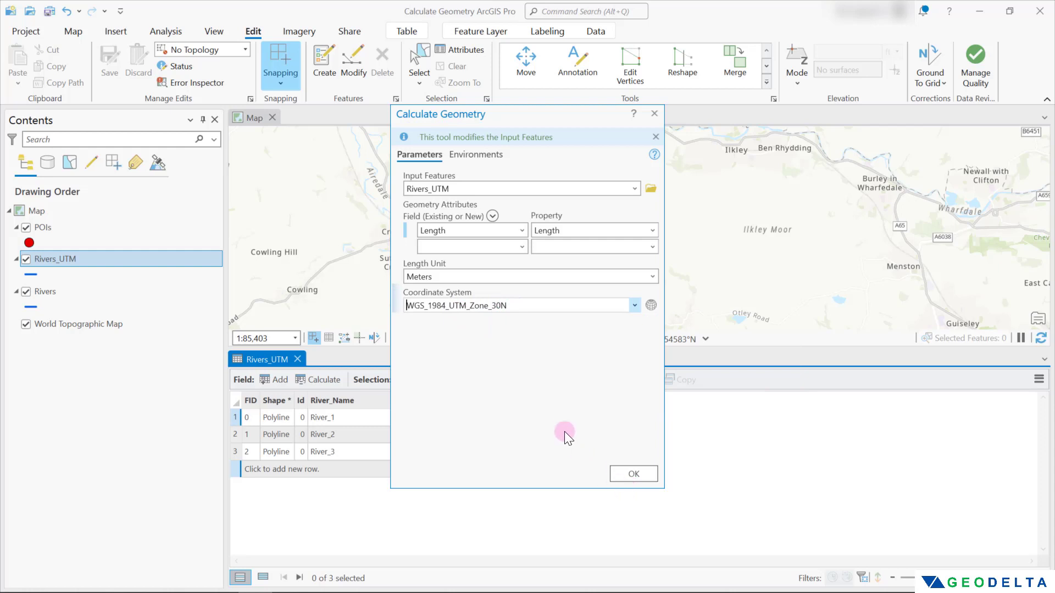
click(645, 475)
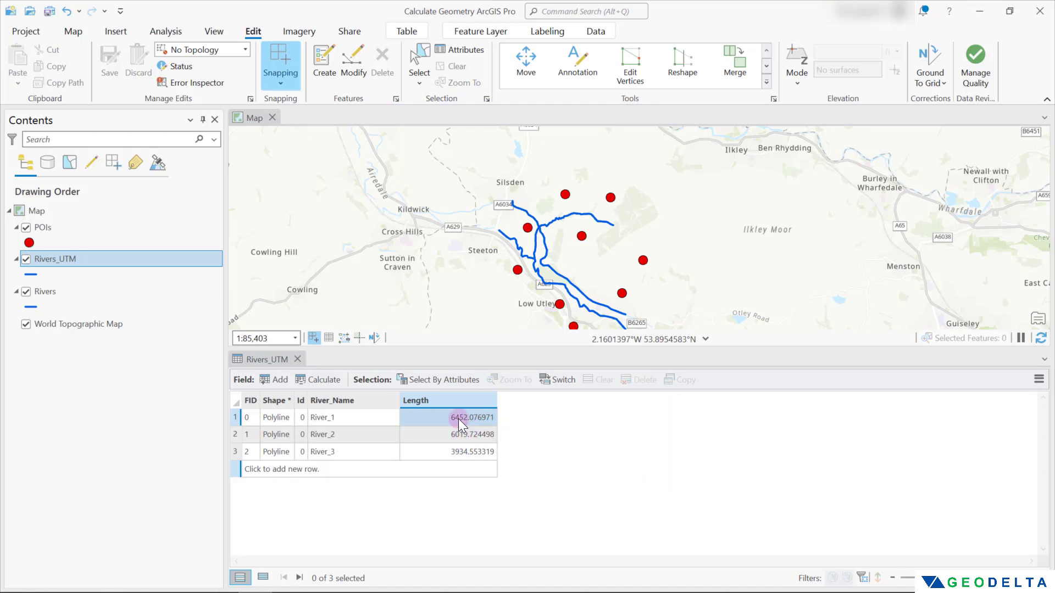
- Highlight the River_1, River_2 and River_3 records one by one to review their lengths, and clear the selection
click(236, 418)
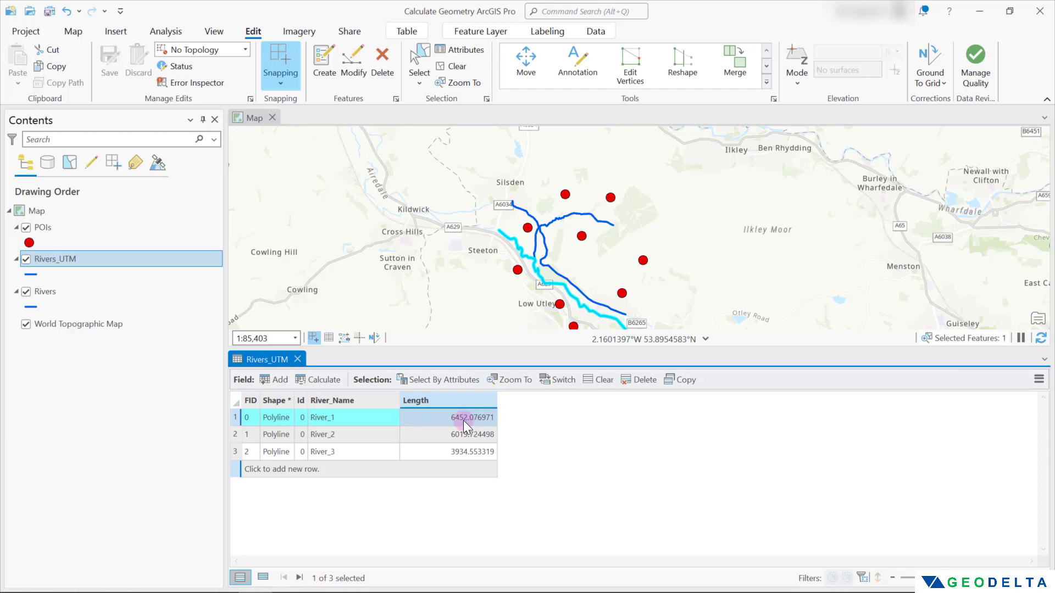
click(236, 434)
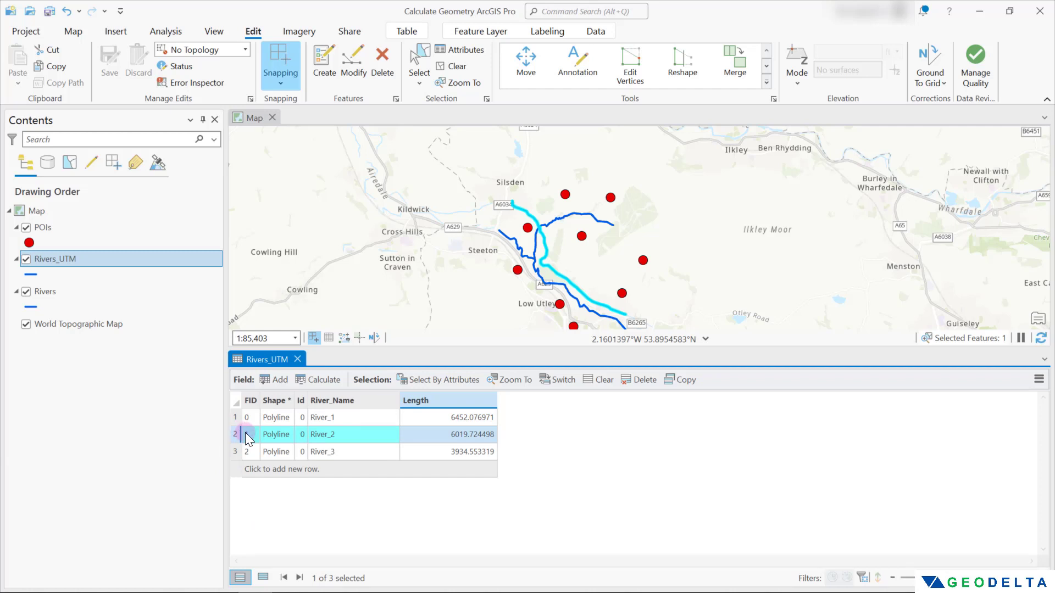
click(236, 452)
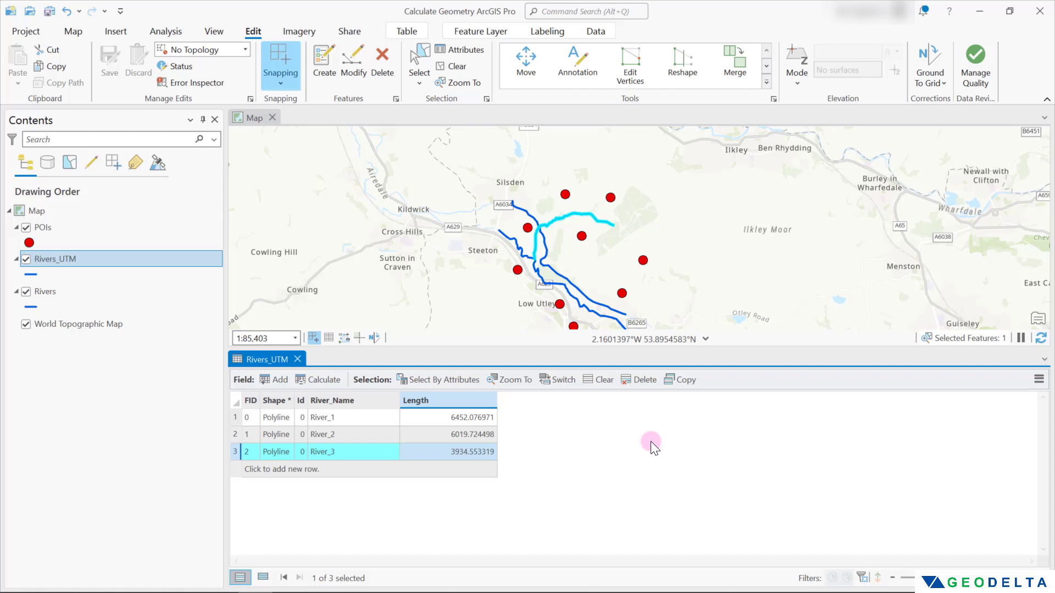
click(457, 66)
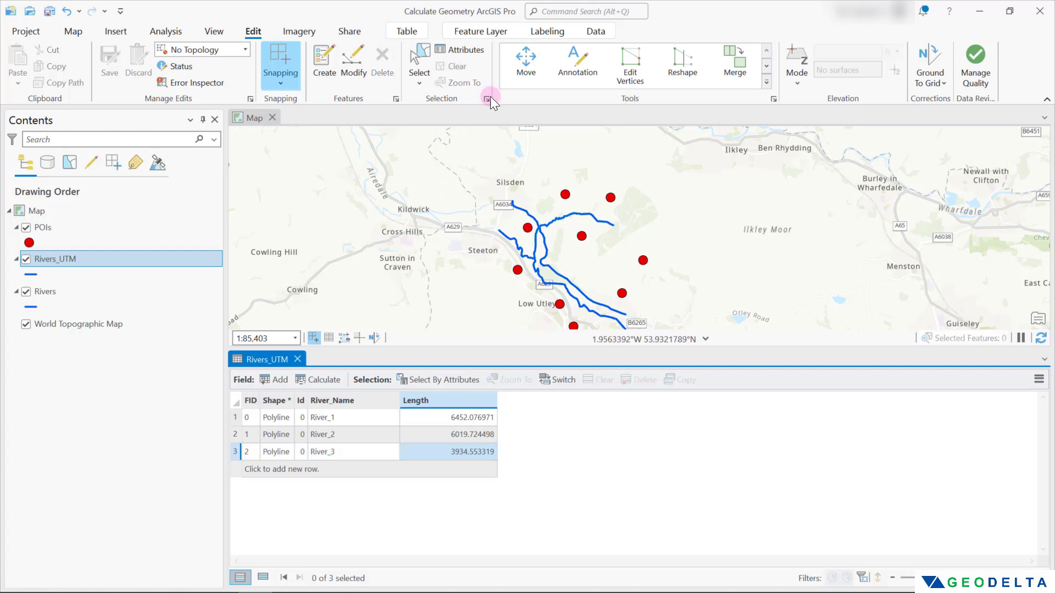
- Close the Rivers_UTM table and add Parks.shp from the 64. Calculating Geometry - ArcGIS Pro folder to the map
click(638, 324)
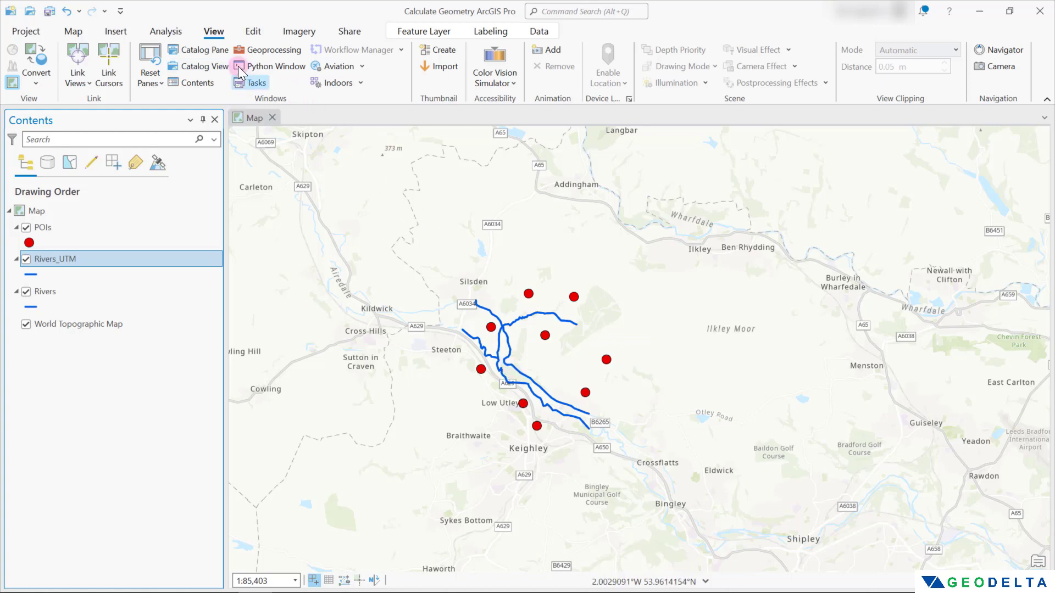
click(205, 50)
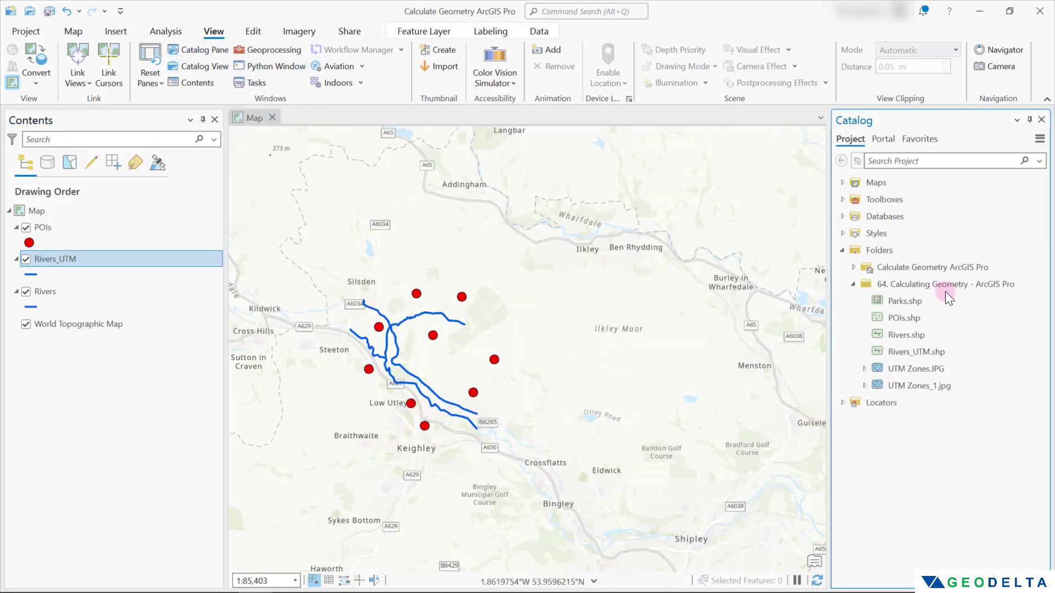
click(938, 336)
click(917, 302)
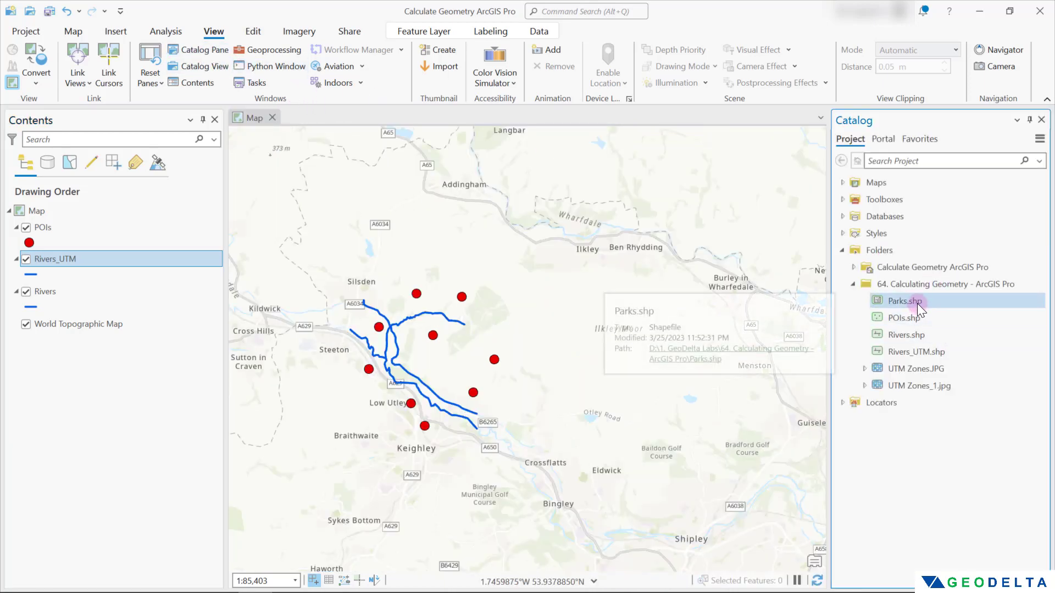
drag(917, 301, 481, 273)
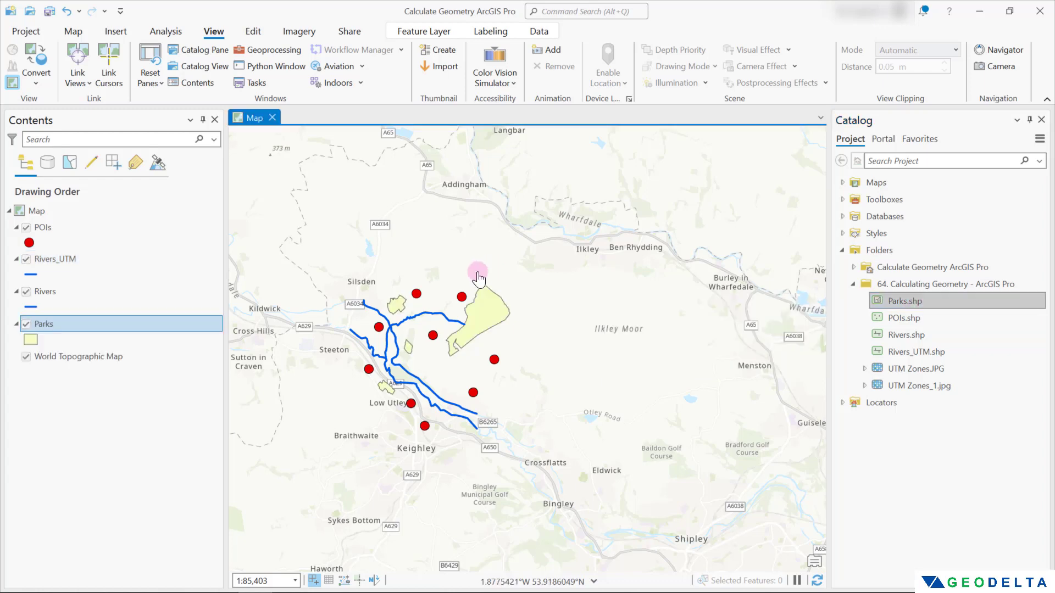
scroll(560, 337, up, 2)
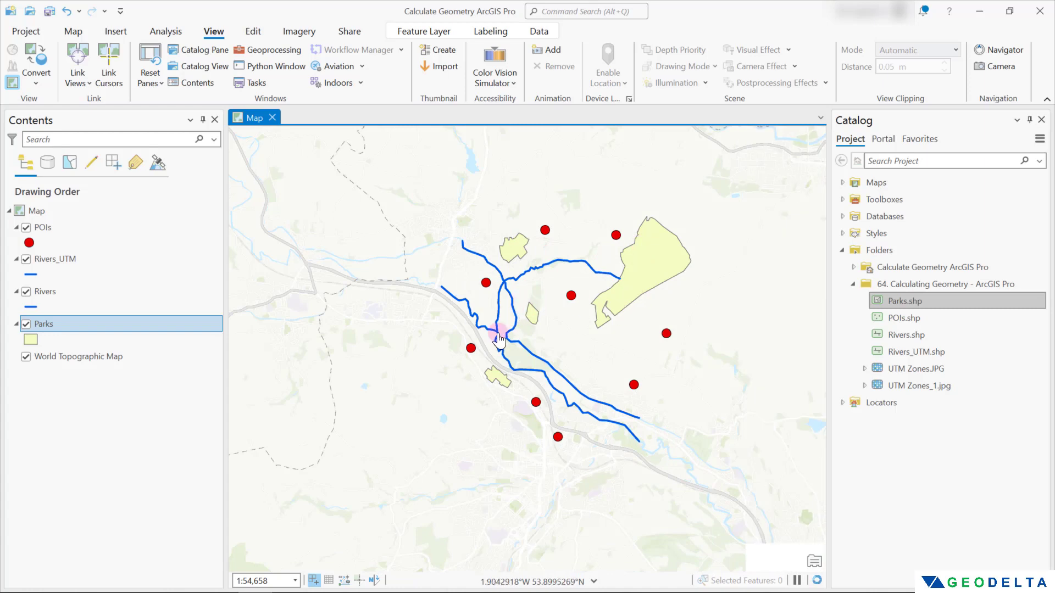
- Change the Parks layer's polygon fill color to green
click(34, 336)
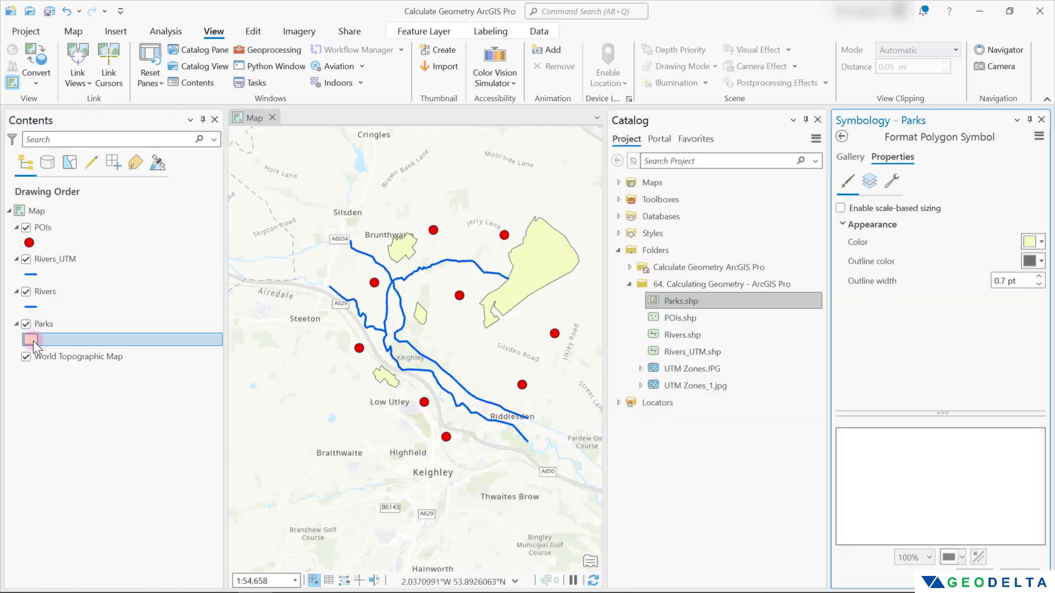
click(1033, 243)
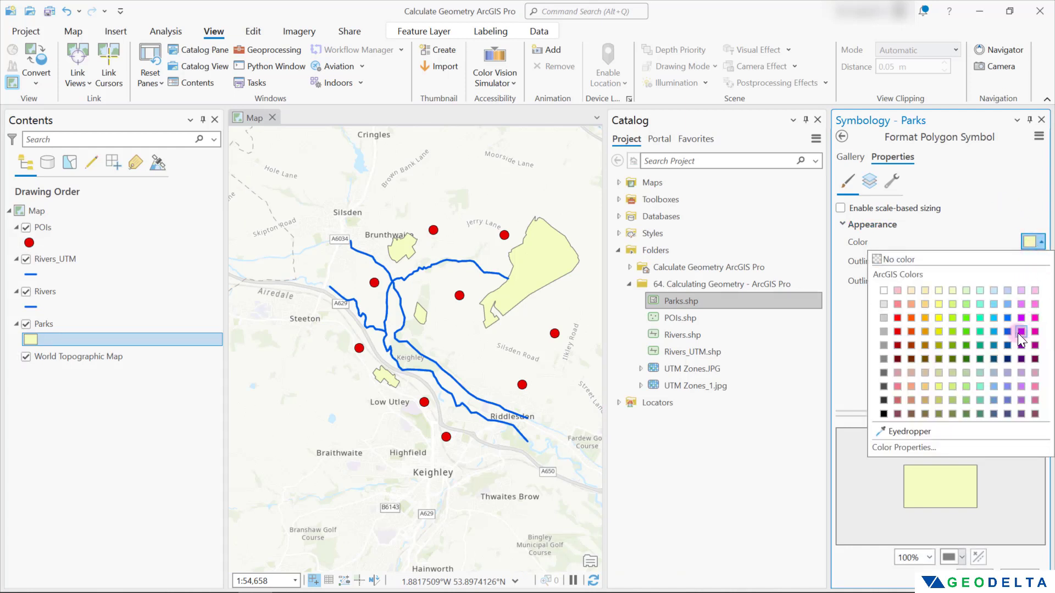
click(981, 346)
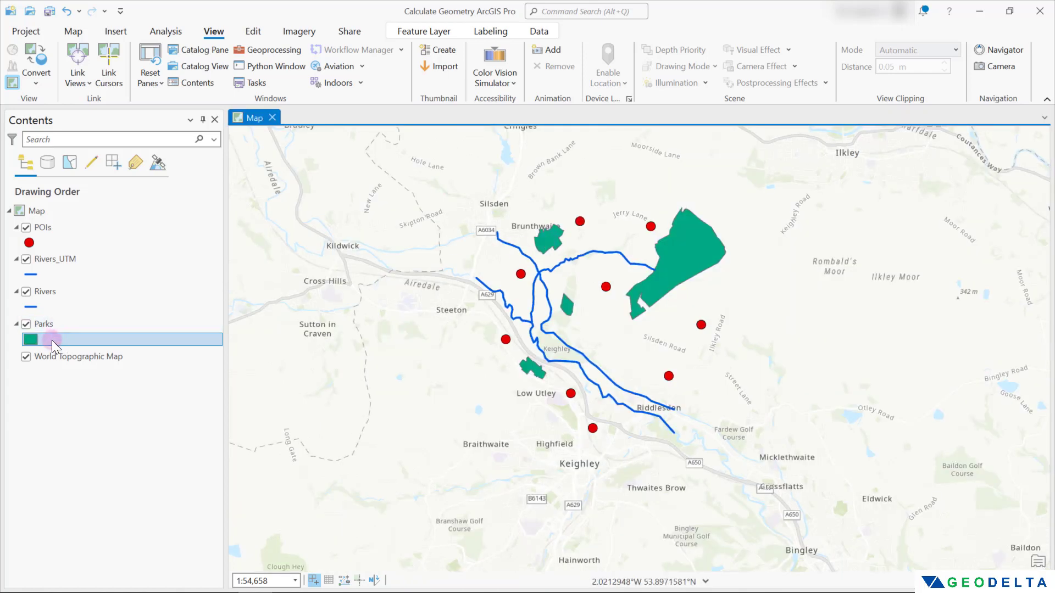
- Open the Parks attribute table, highlight the Park_2, Park_3 and Park_4 records one by one, and clear the selection
right_click(55, 323)
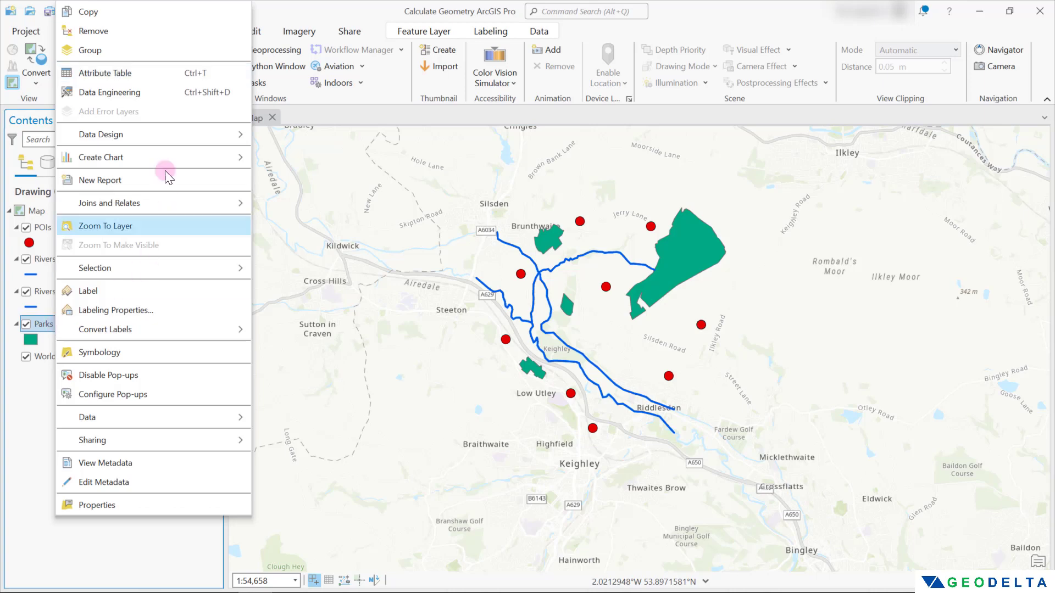
click(152, 74)
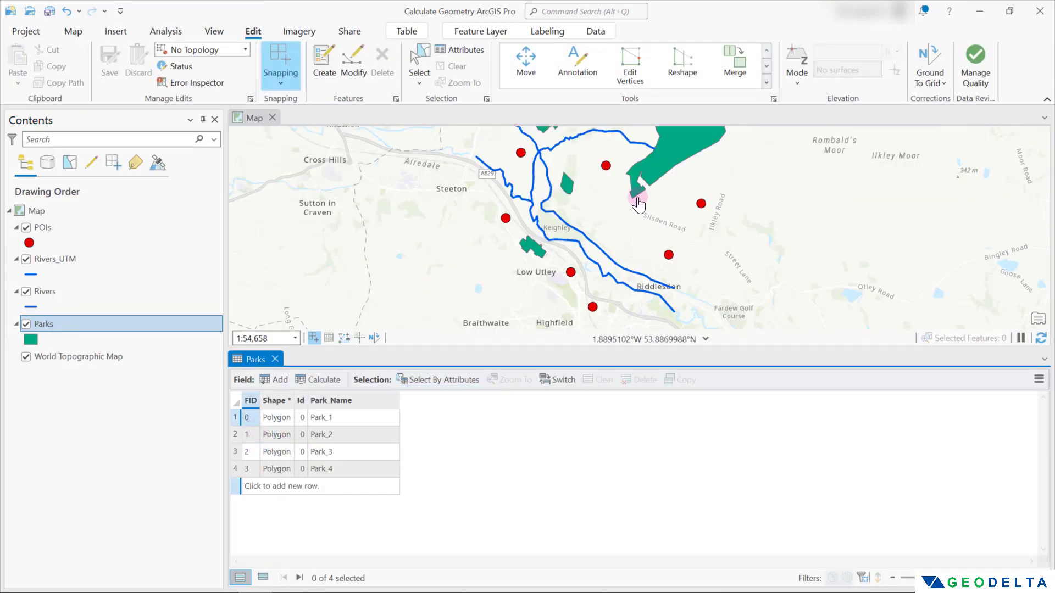
drag(636, 200, 631, 233)
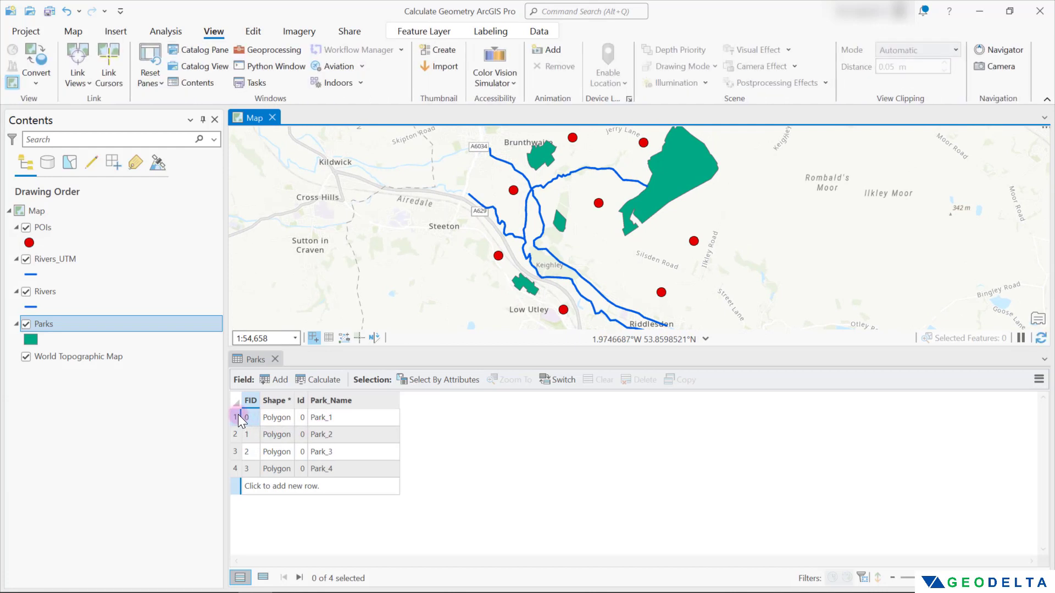
click(235, 435)
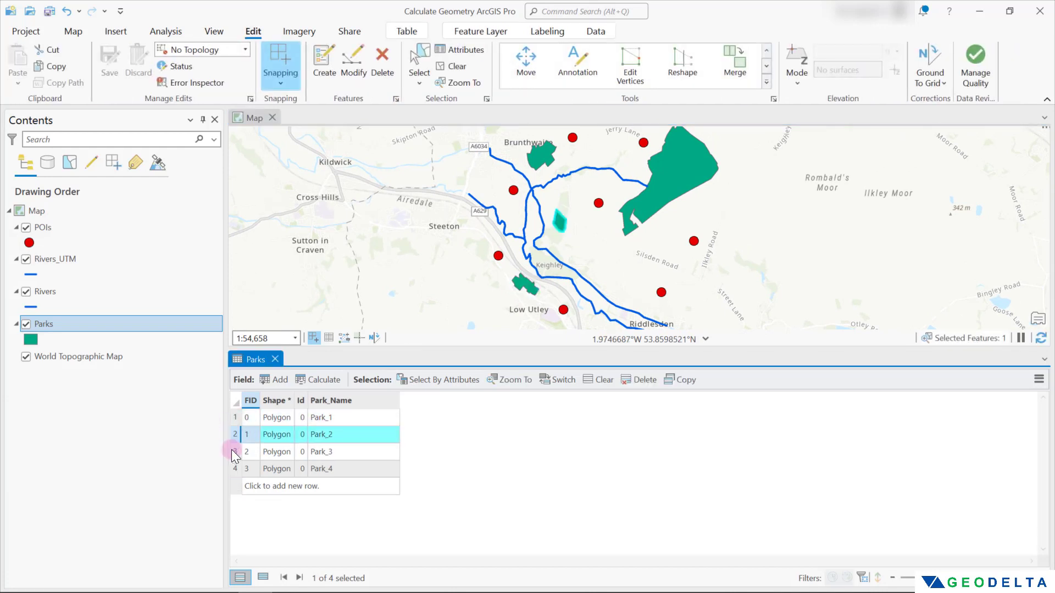
click(235, 452)
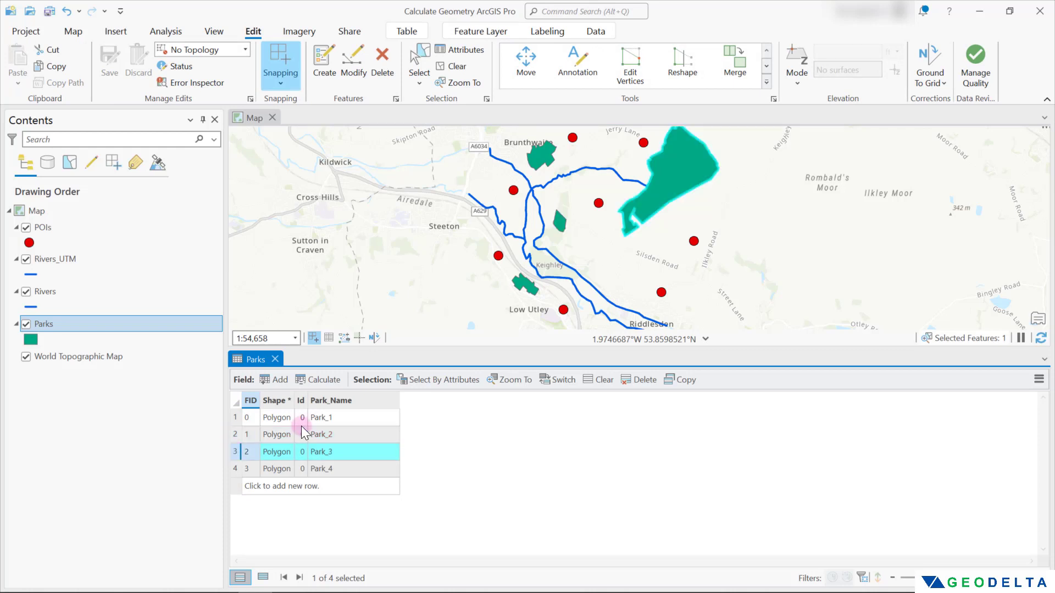
drag(683, 201, 678, 236)
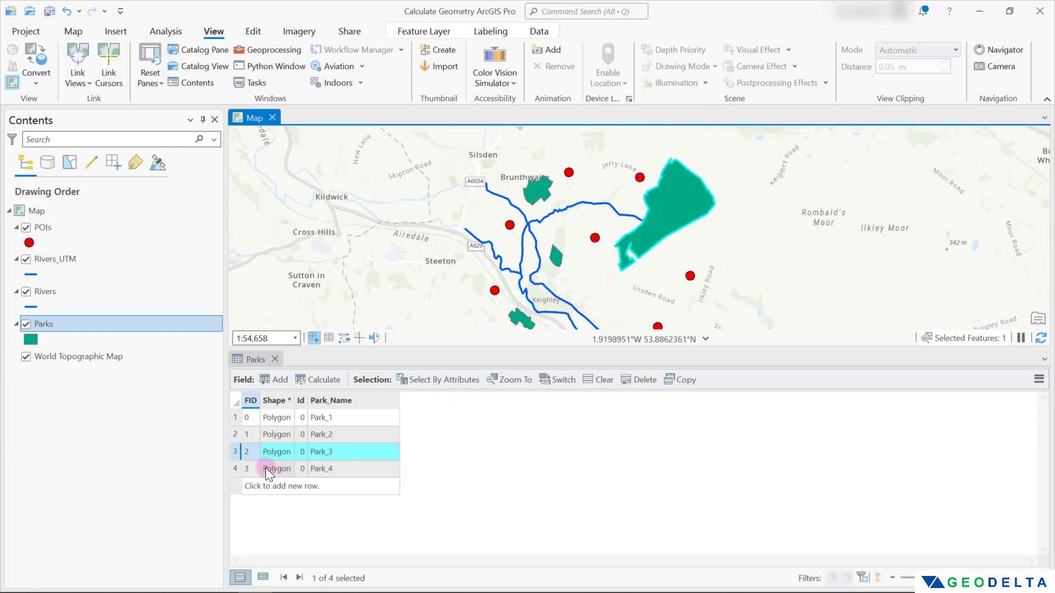
click(236, 468)
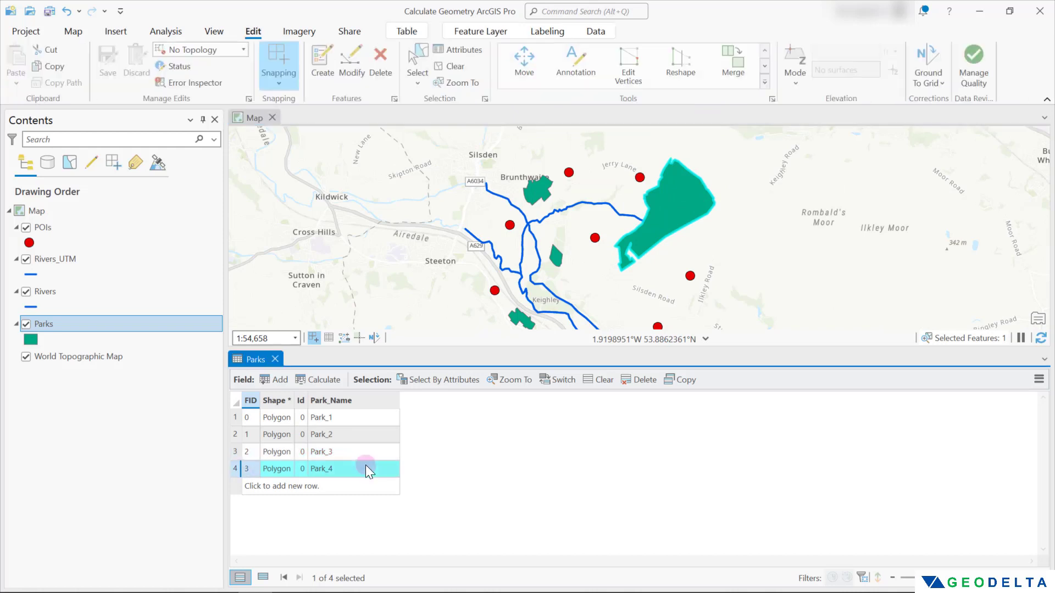
key(ctrl+shift+a)
- Check the spatial reference in the Parks layer's source properties to identify its coordinate system
right_click(80, 324)
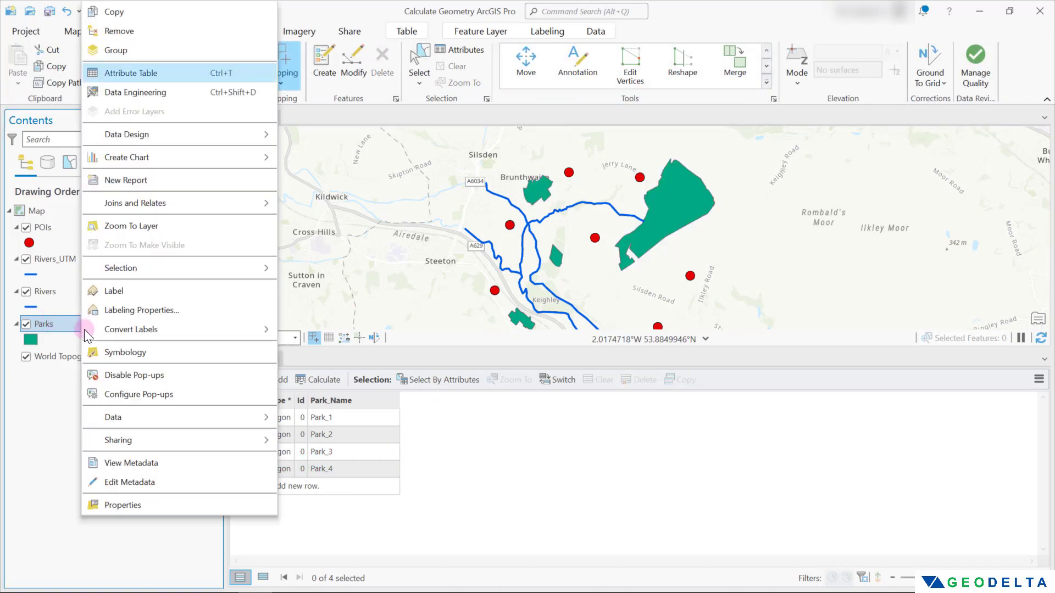
click(141, 504)
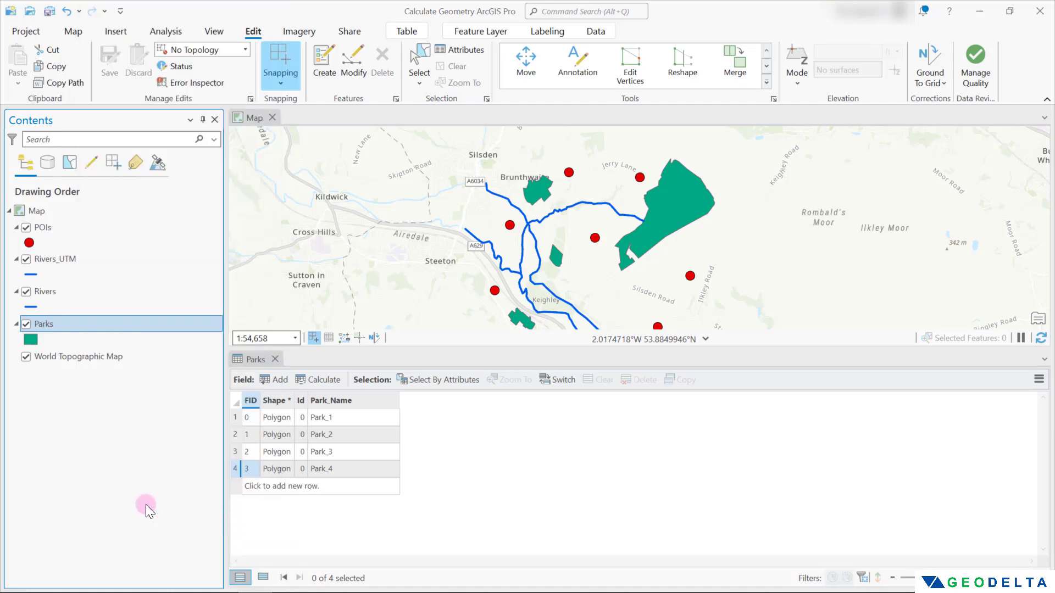
click(443, 332)
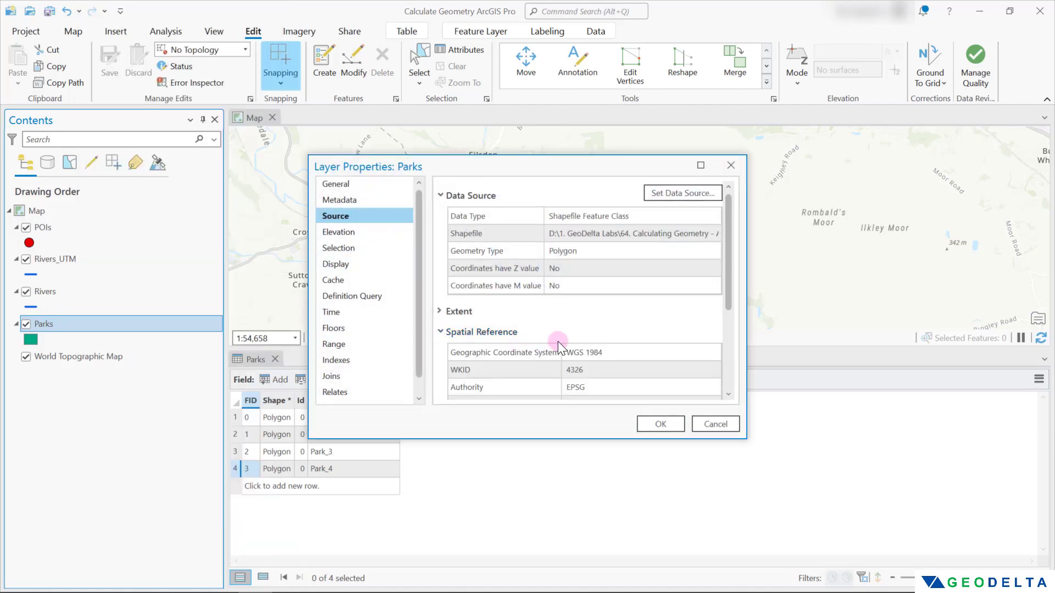
scroll(640, 339, down, 1)
click(619, 323)
drag(620, 323, 559, 319)
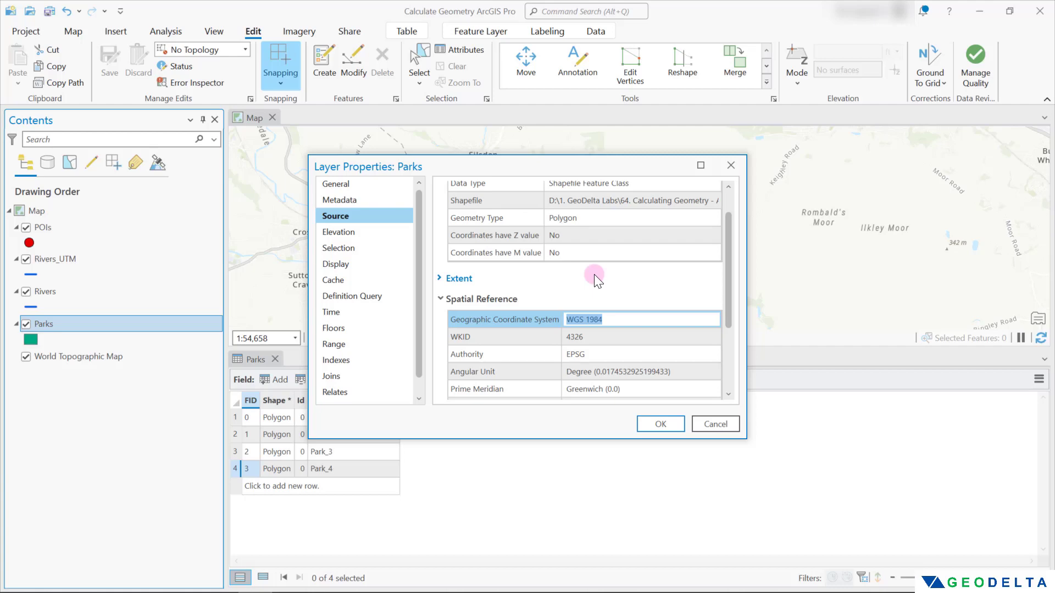
click(731, 166)
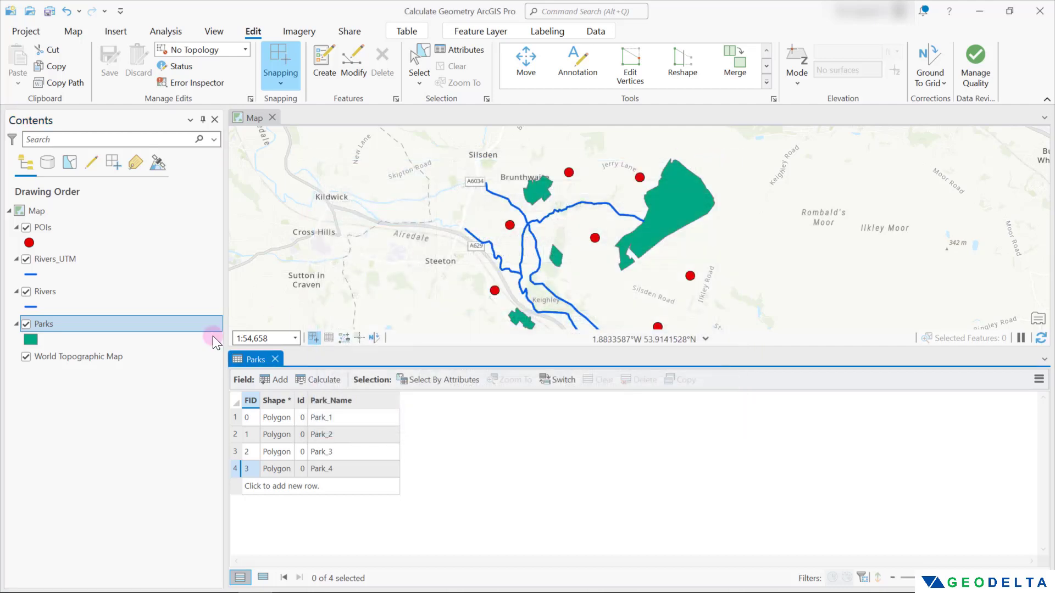
- Export the Parks layer's features to Parks_UTM.shp with WGS_1984_UTM_Zone_30N as the output coordinate system
right_click(122, 322)
mouse_move(280, 420)
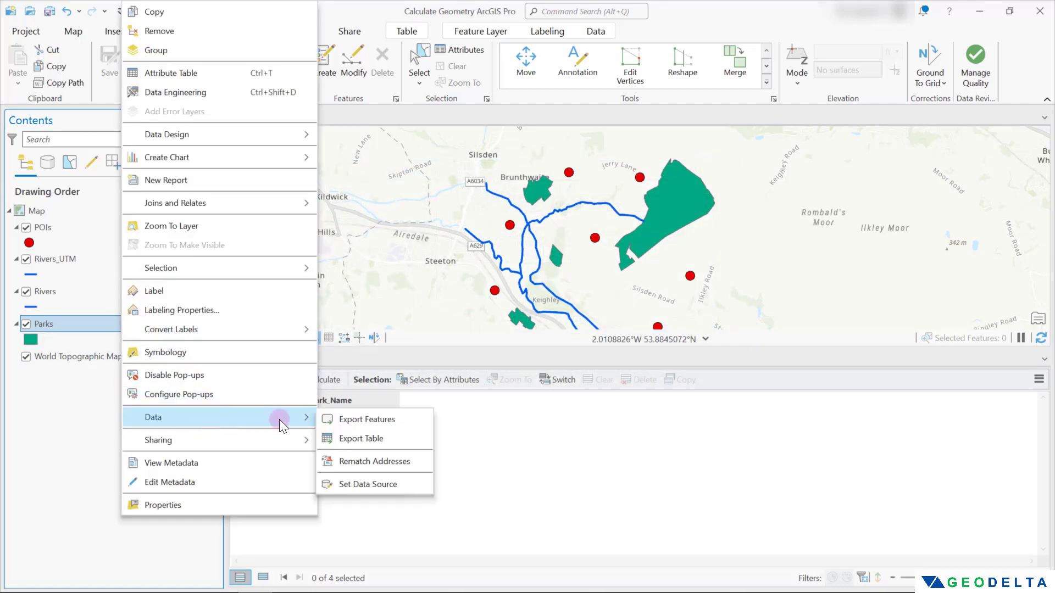
click(387, 420)
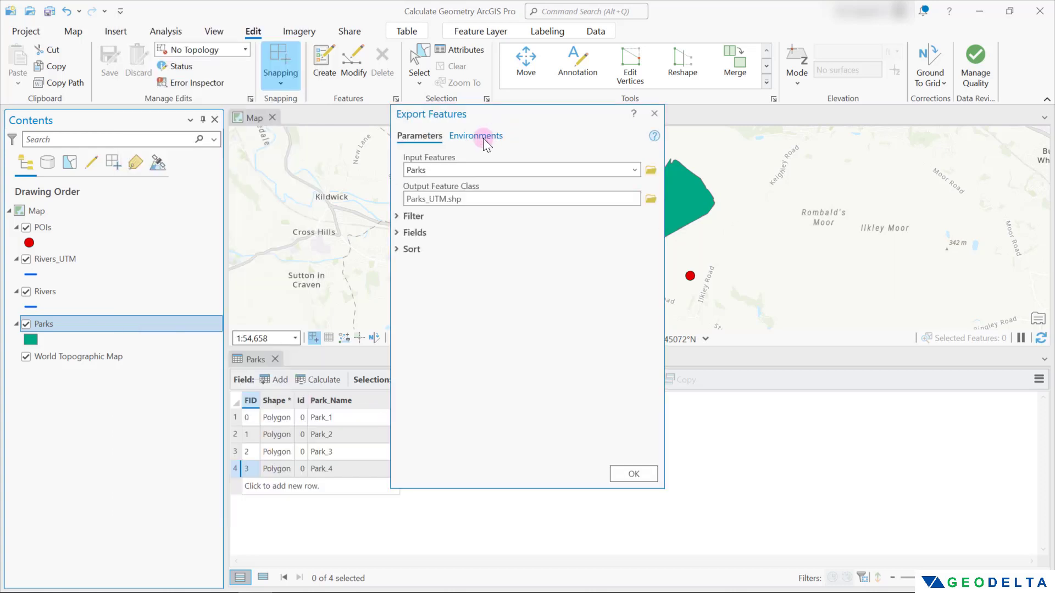
click(483, 137)
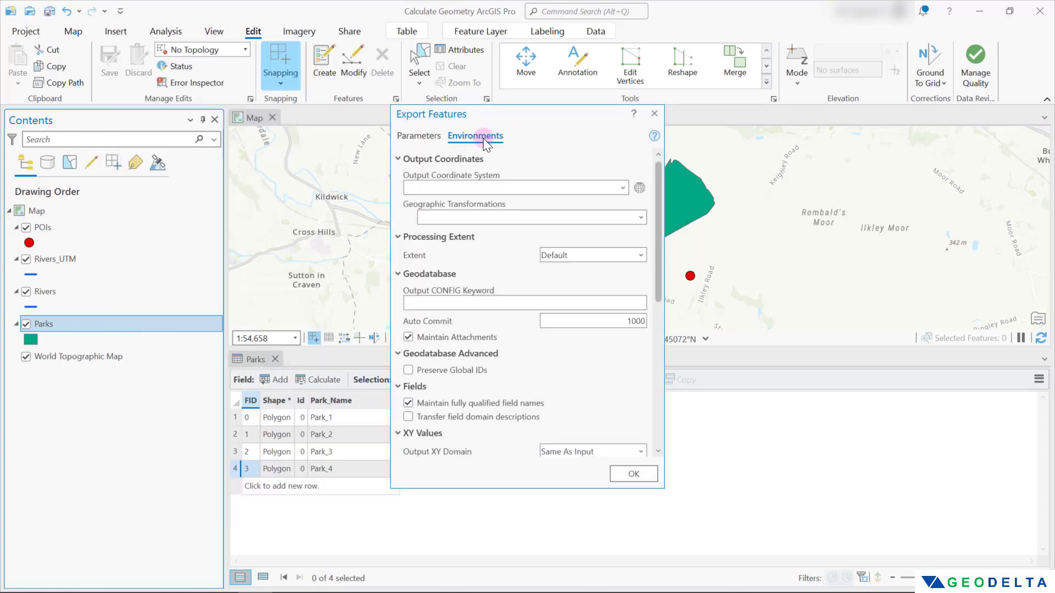
click(622, 188)
click(433, 203)
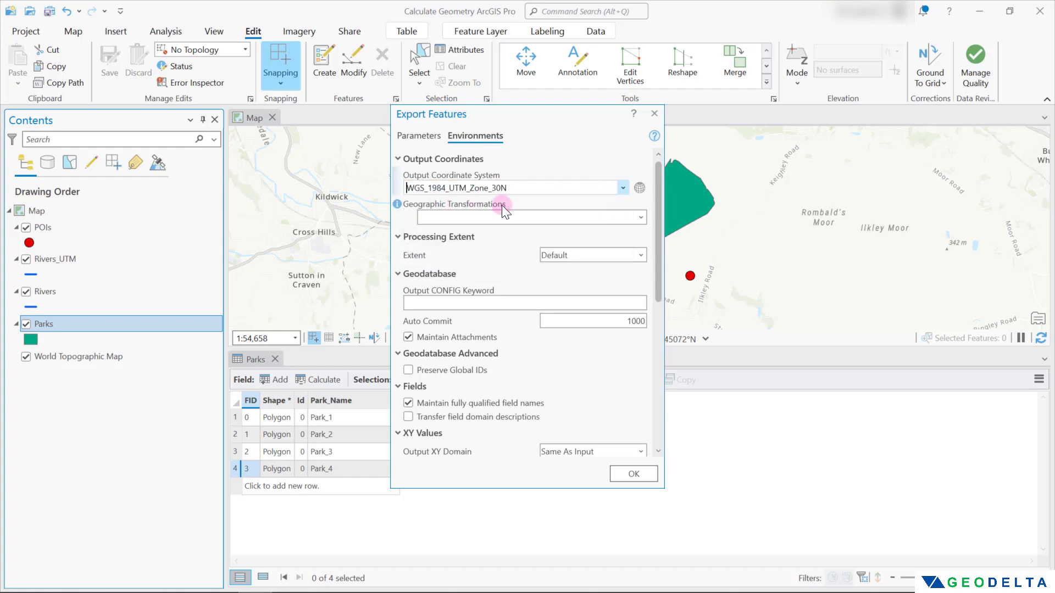
mouse_move(451, 188)
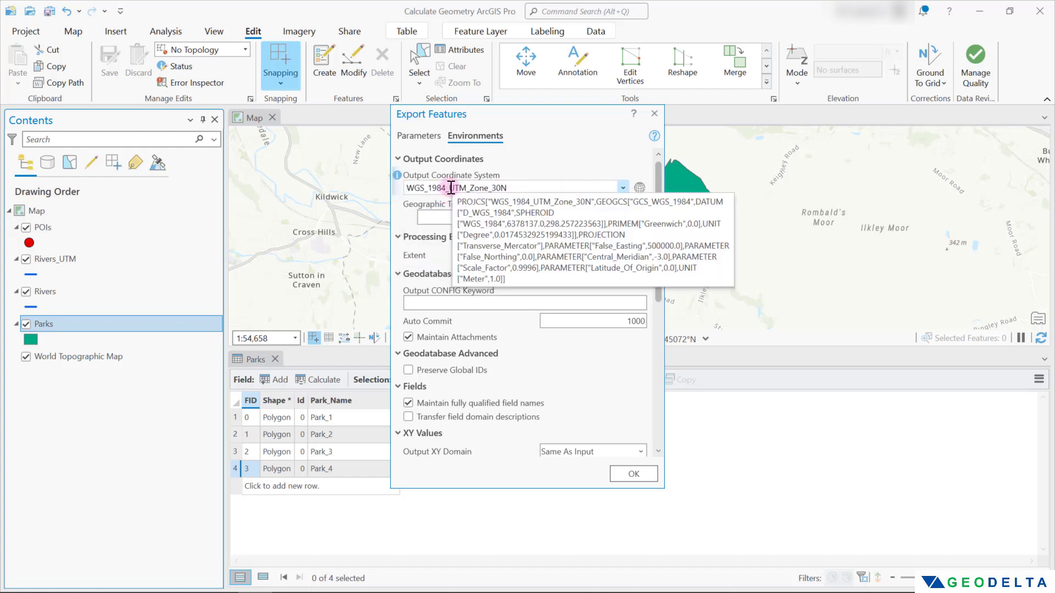
drag(450, 188, 519, 189)
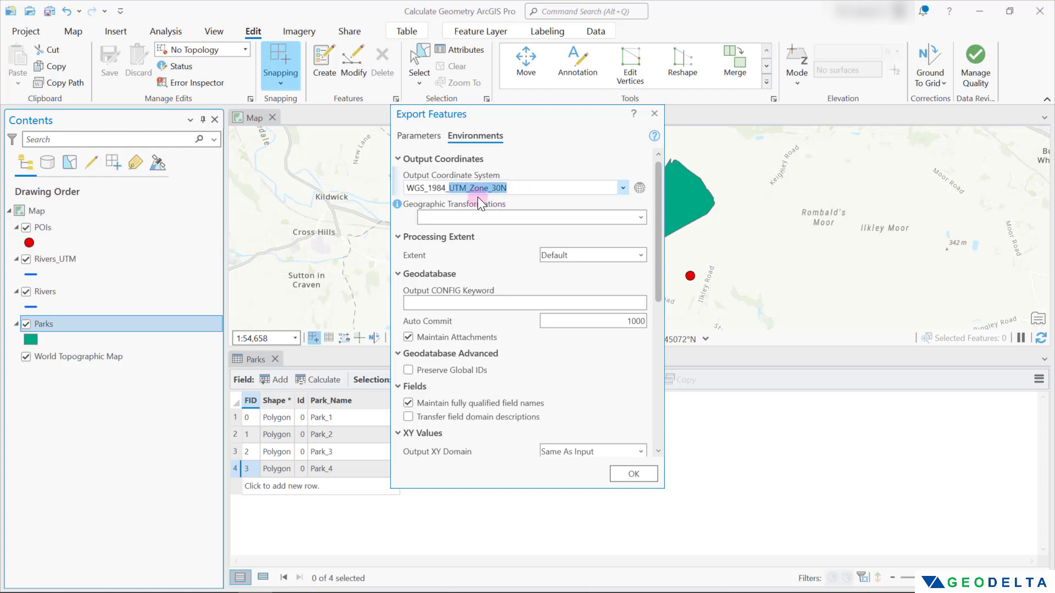
click(429, 138)
click(635, 473)
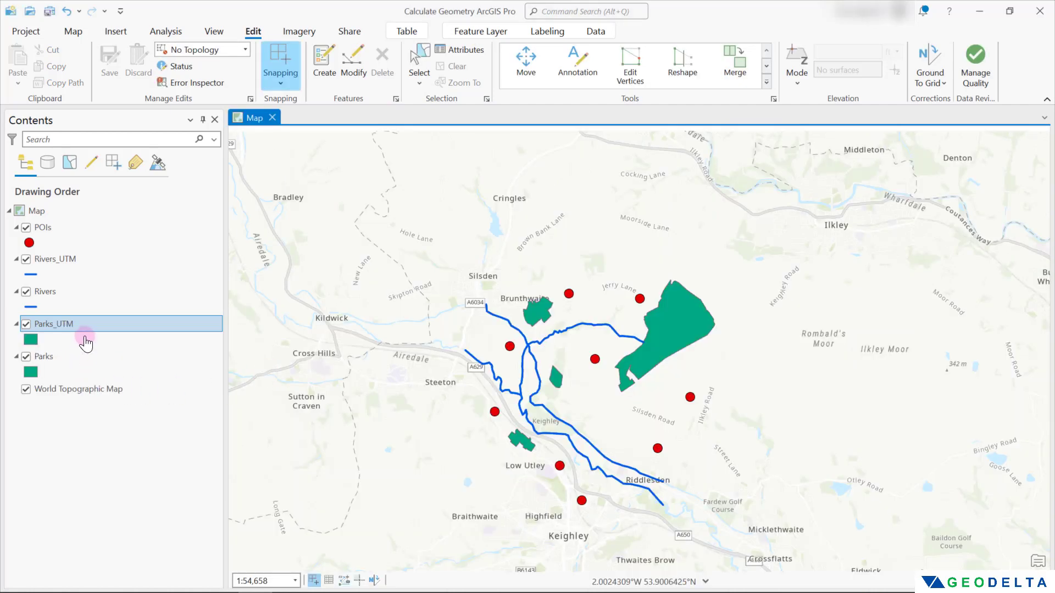
- Add a field named Area_m2 with data type Double to the Parks_UTM attribute table and save the change
right_click(86, 328)
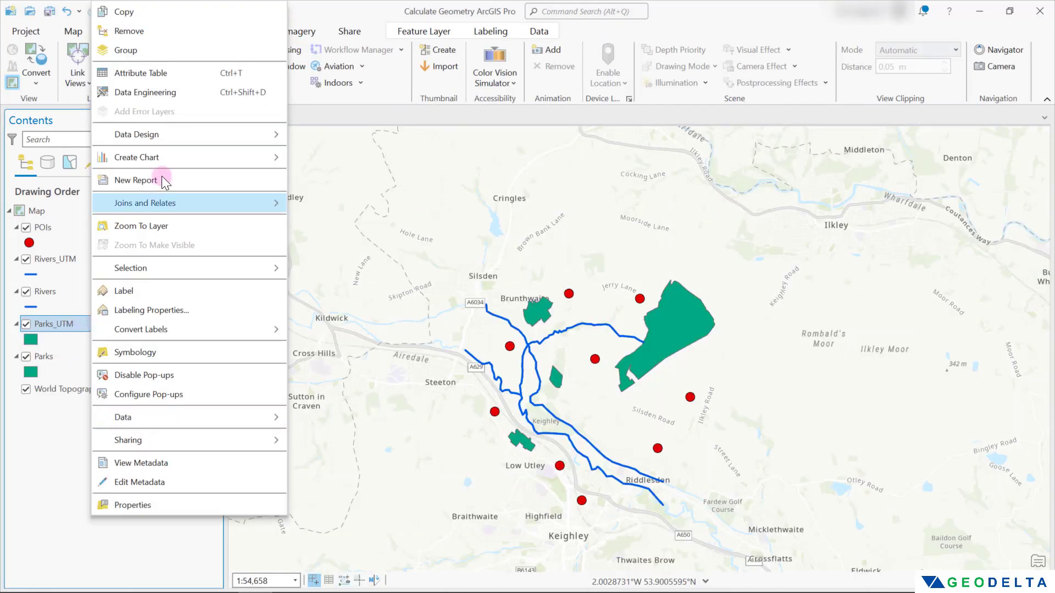
click(179, 74)
click(268, 378)
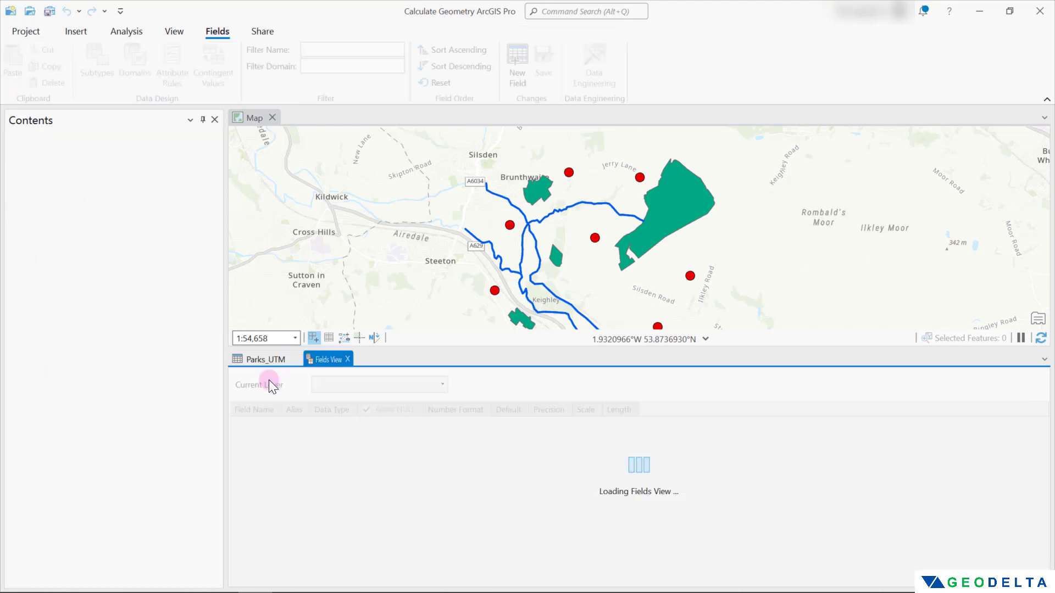
click(370, 492)
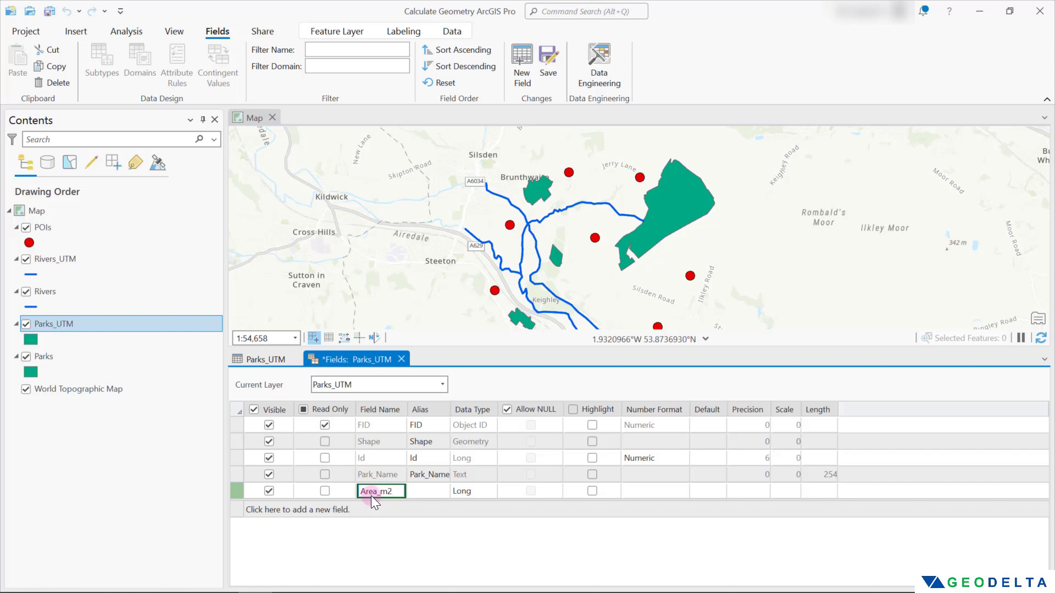
click(483, 490)
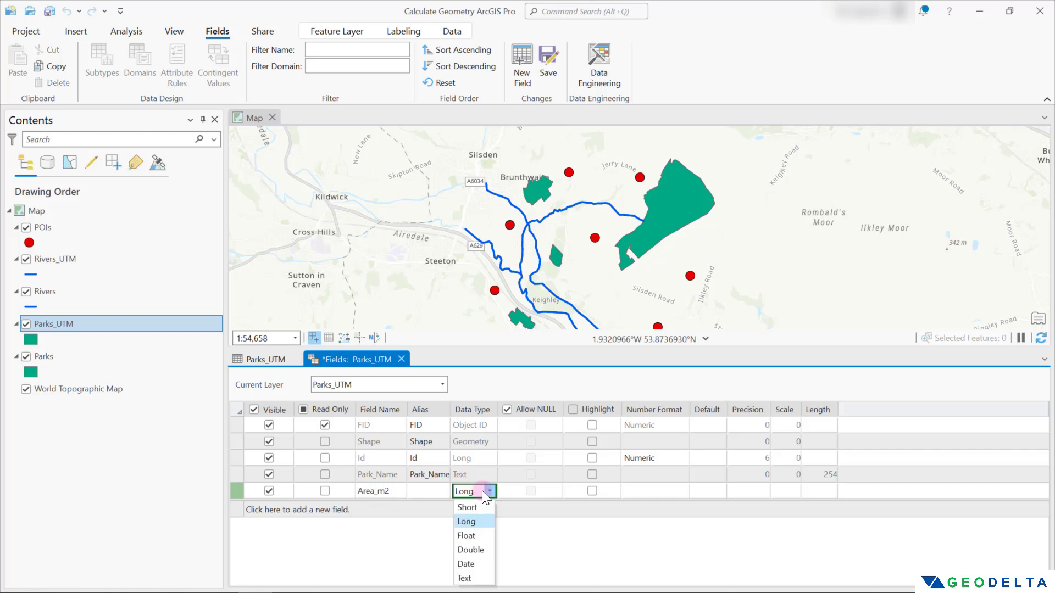
click(475, 550)
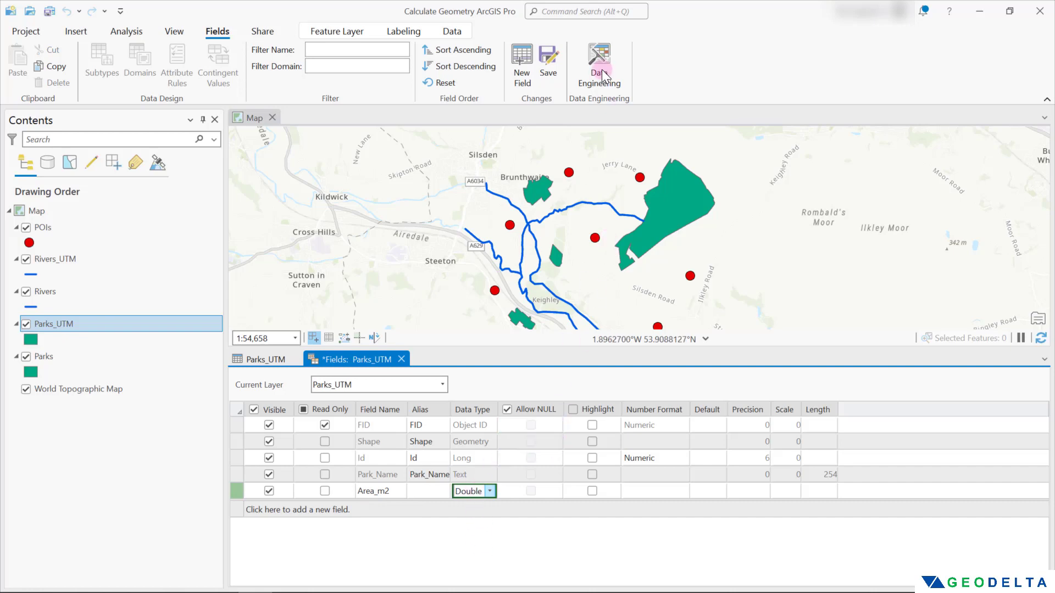
click(552, 65)
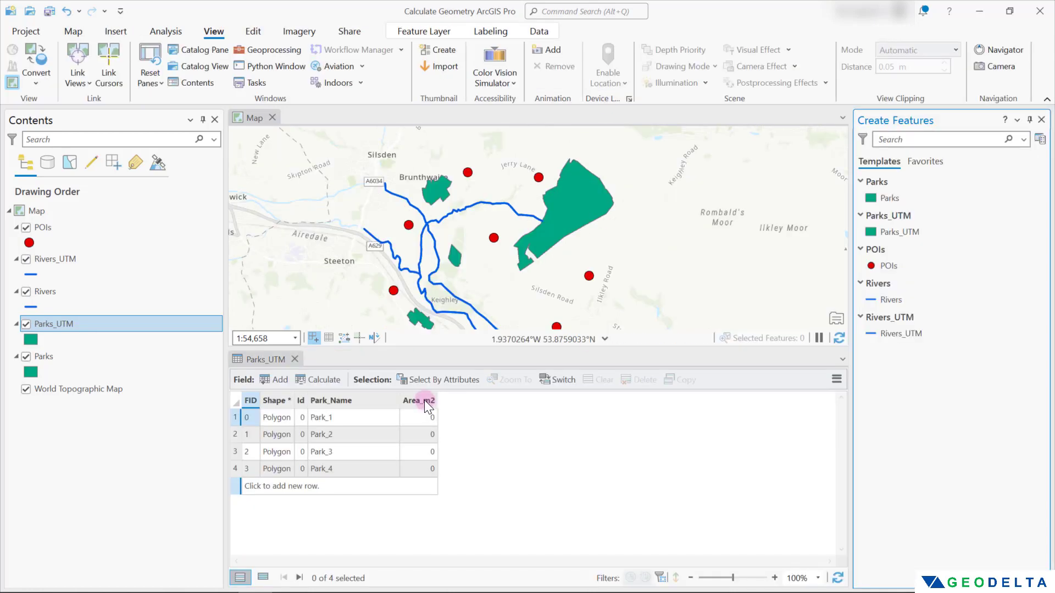
- Calculate the Area geometry property into the Area_m2 field in Square Meters, using the current map's WGS_1984_UTM_Zone_30N coordinate system
click(423, 401)
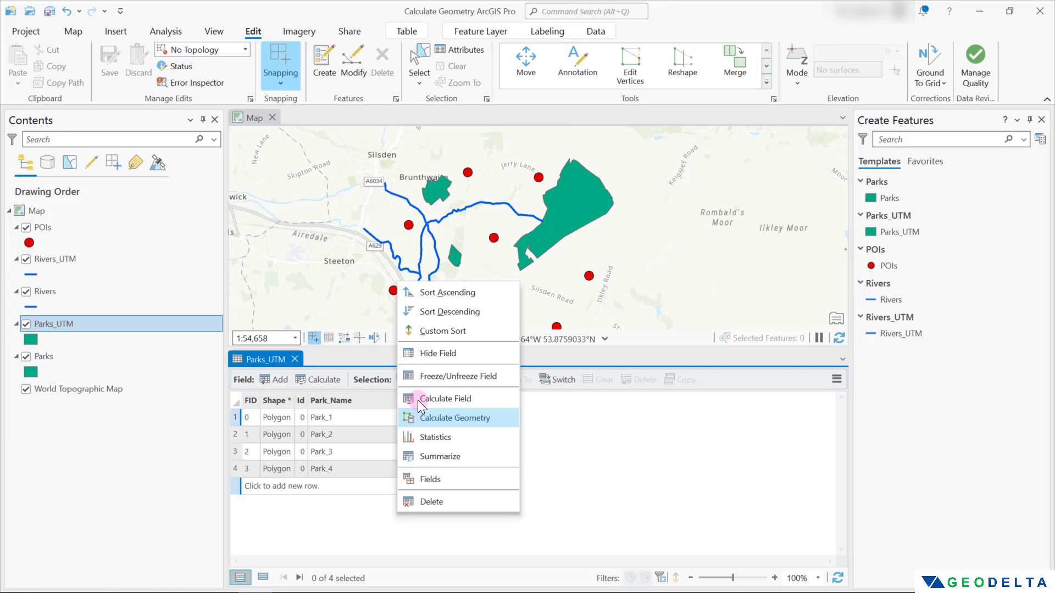
click(468, 417)
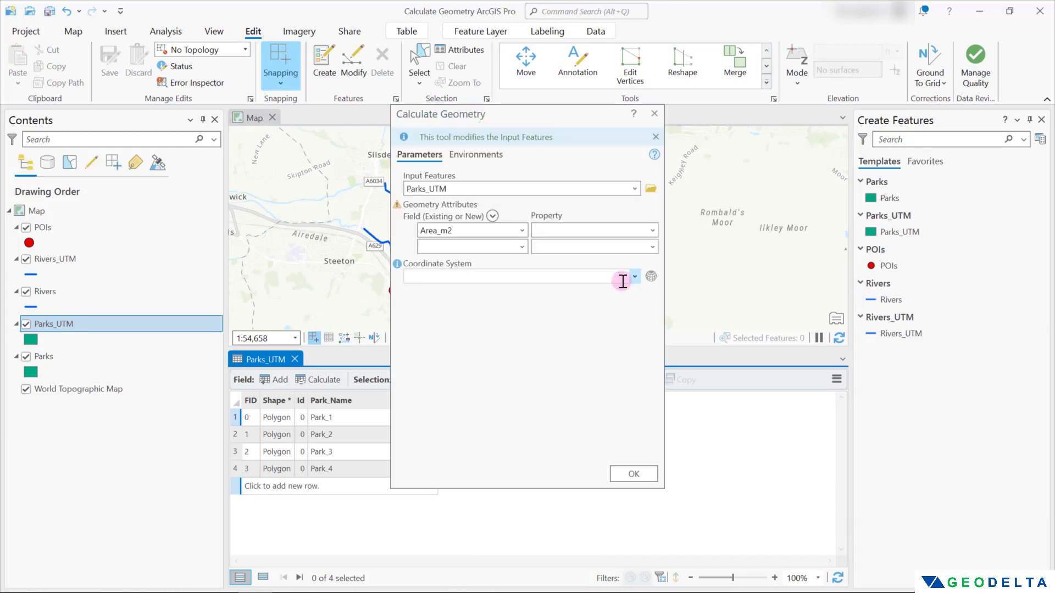
click(651, 231)
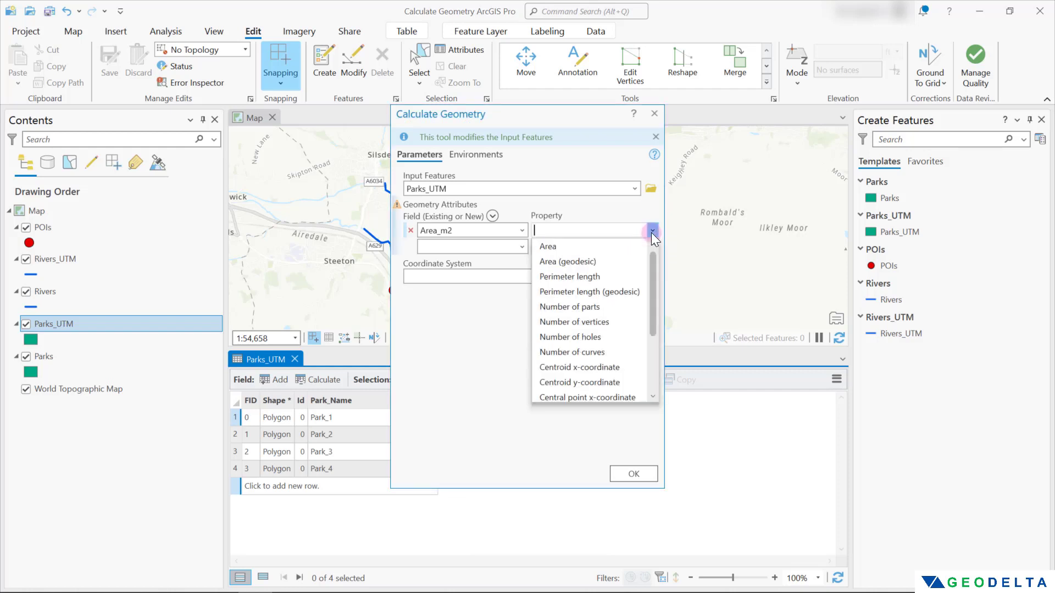
click(559, 248)
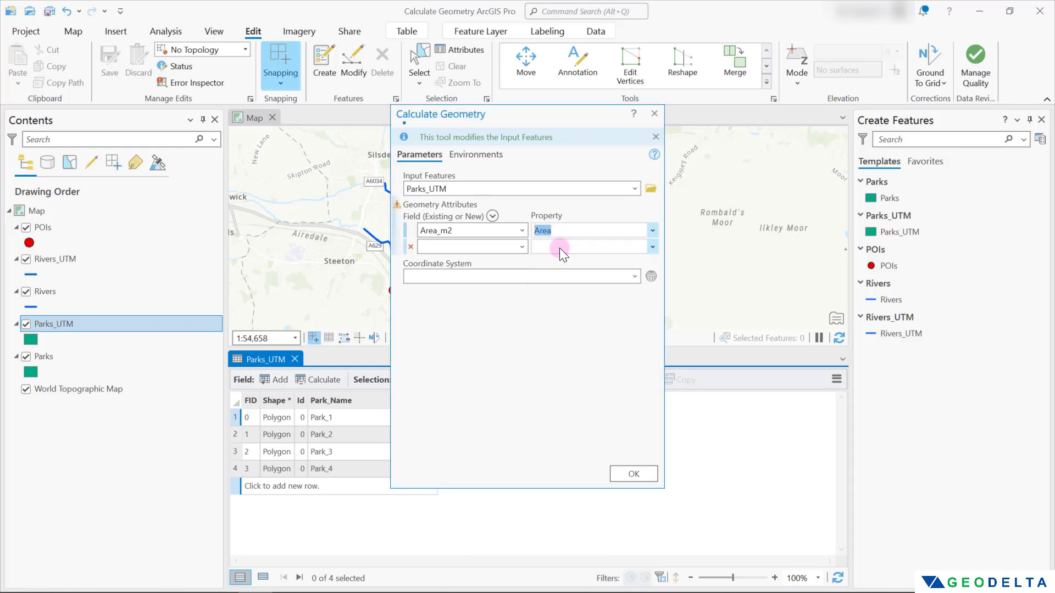
click(652, 276)
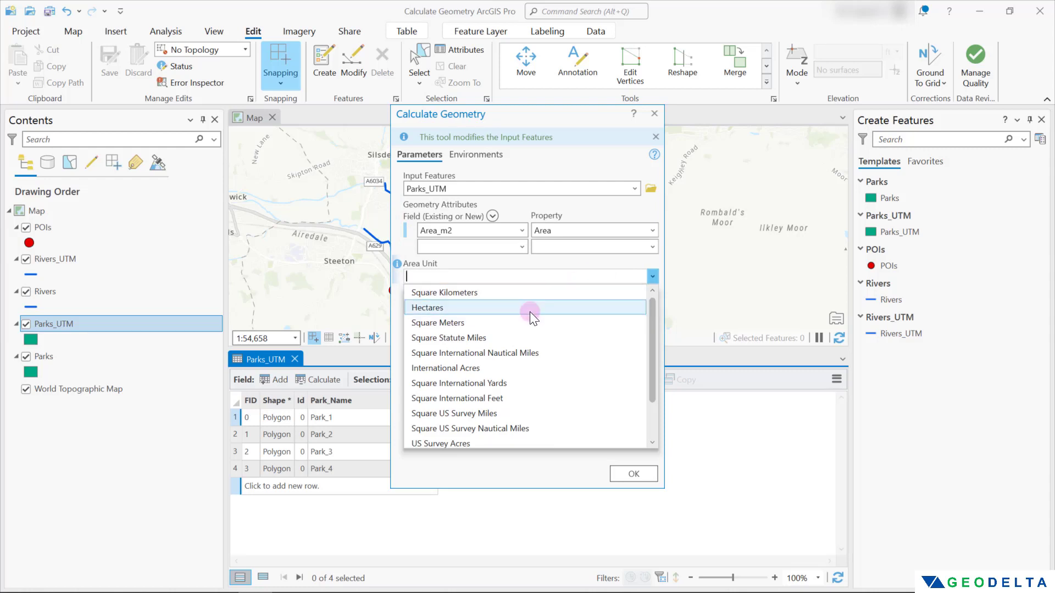
scroll(528, 314, down, 1)
scroll(518, 379, up, 1)
click(434, 325)
click(632, 306)
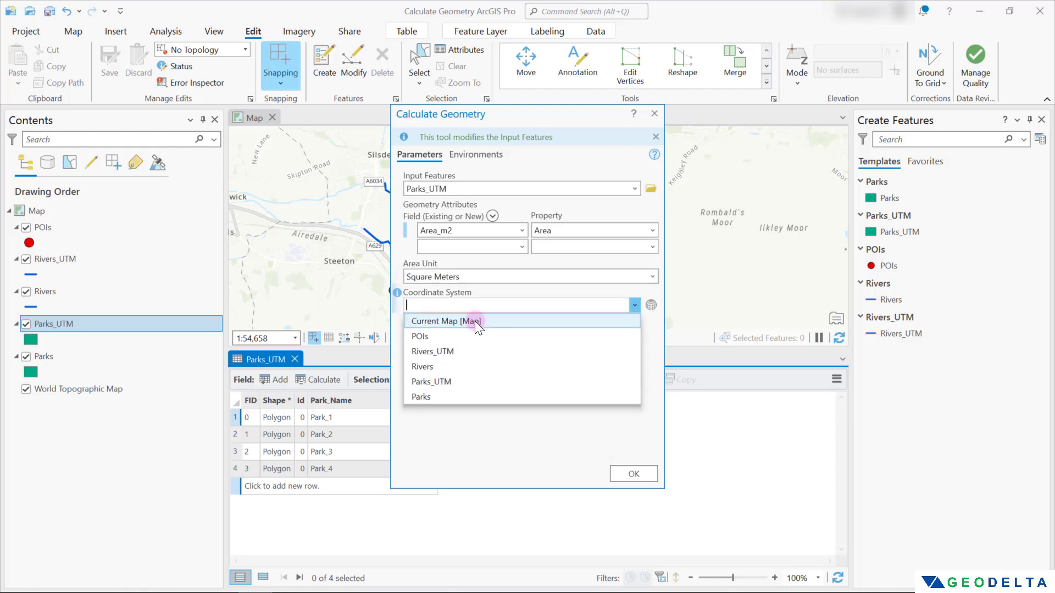
click(473, 321)
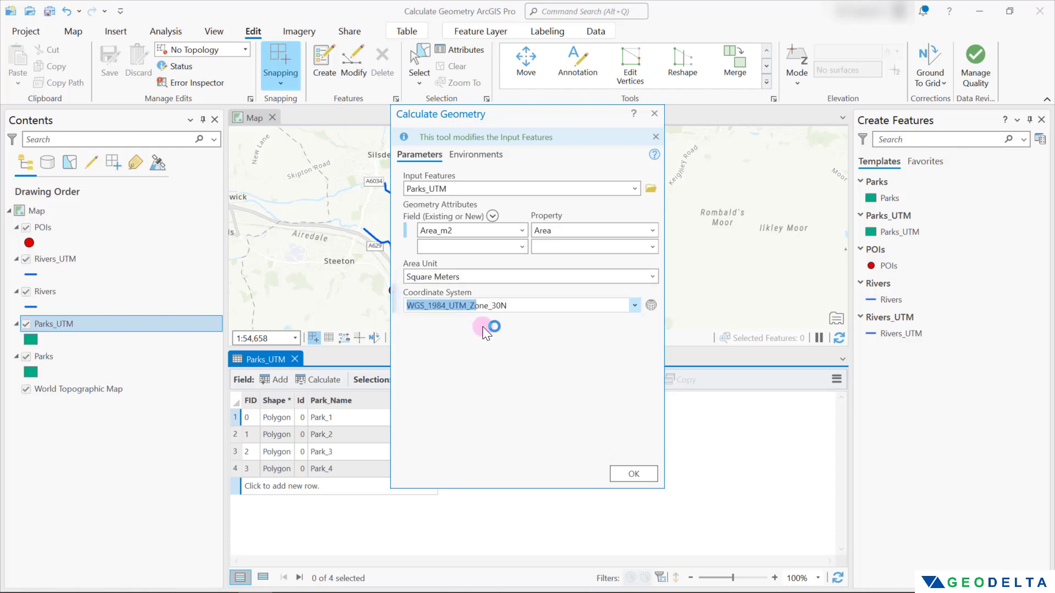
click(634, 474)
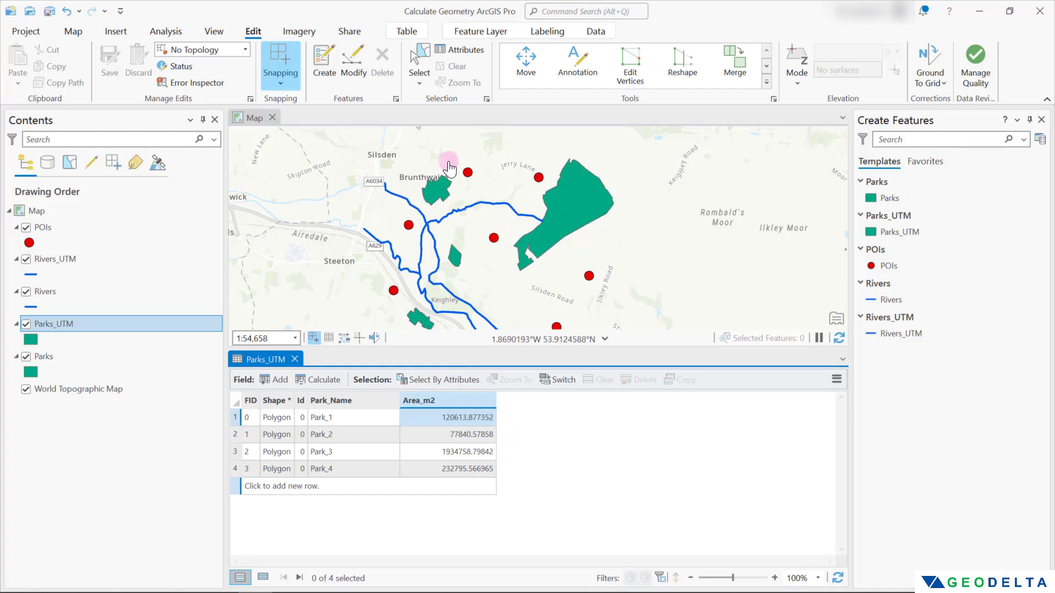
key(Down)
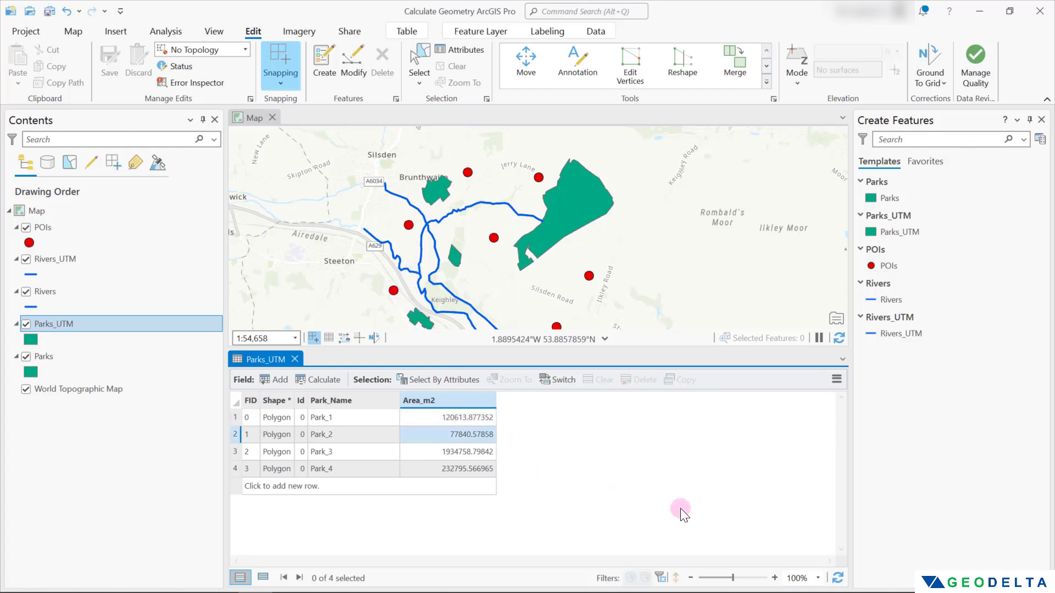